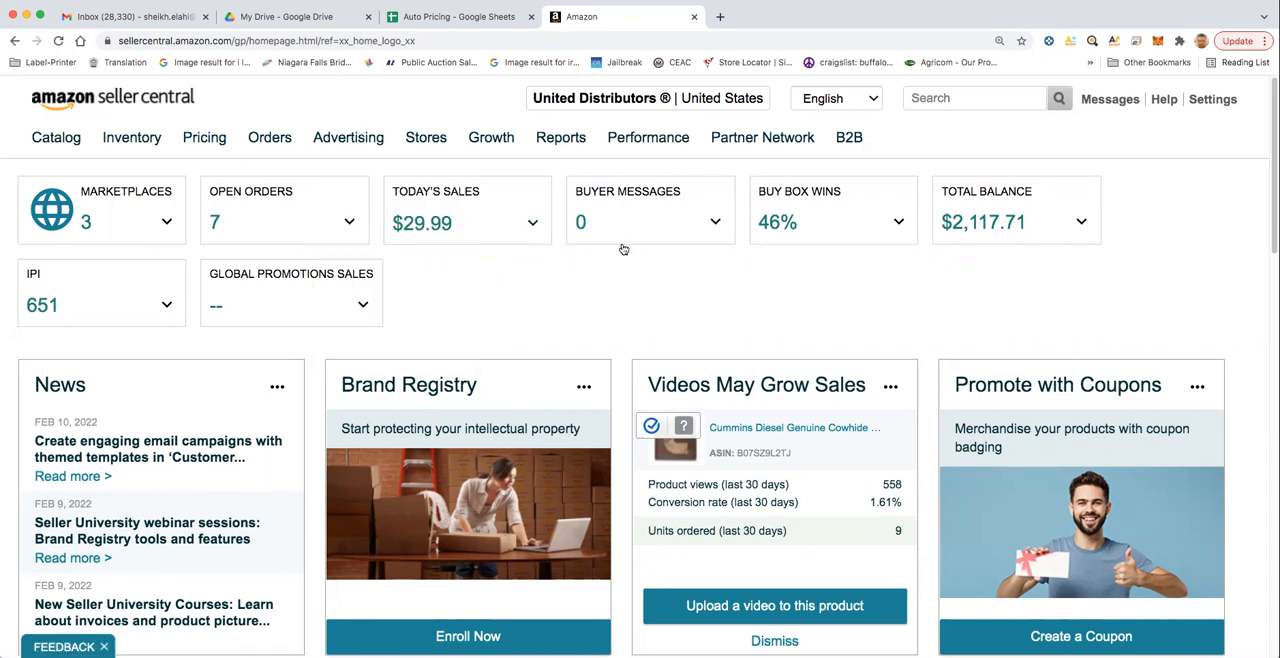
# - Open the Manage Inventory page in a separate tab and bring the first product's fee and price into view
pyautogui.moveTo(130, 138)
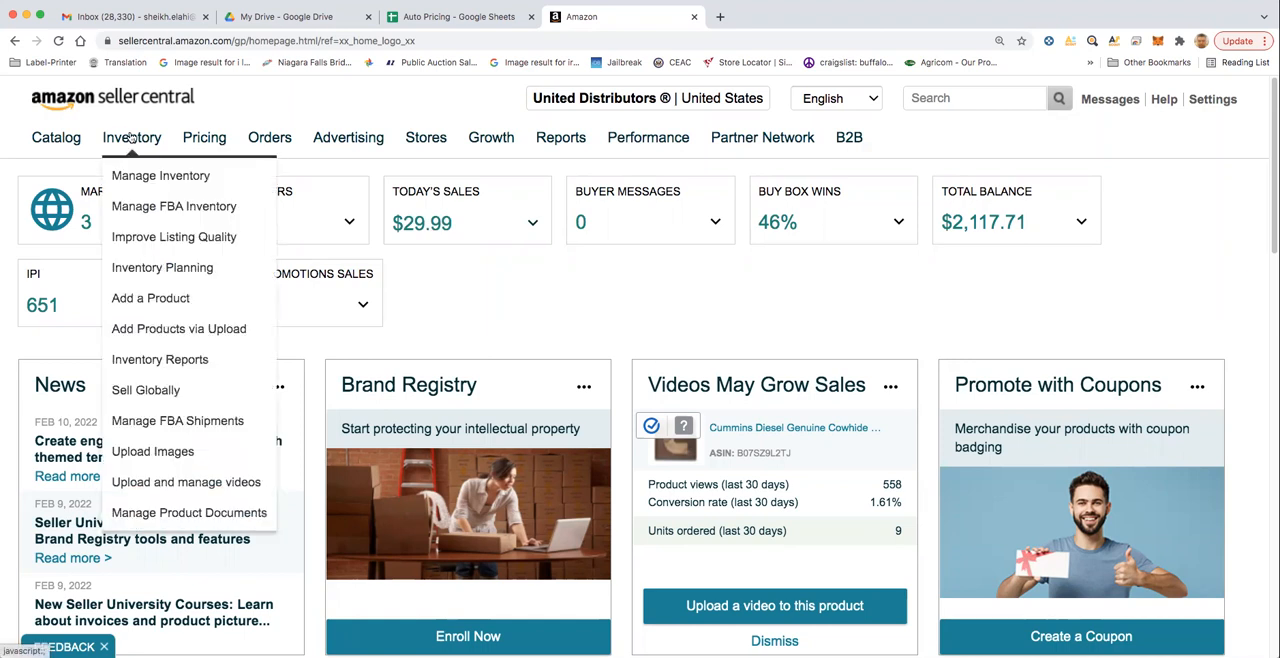
pyautogui.click(136, 175)
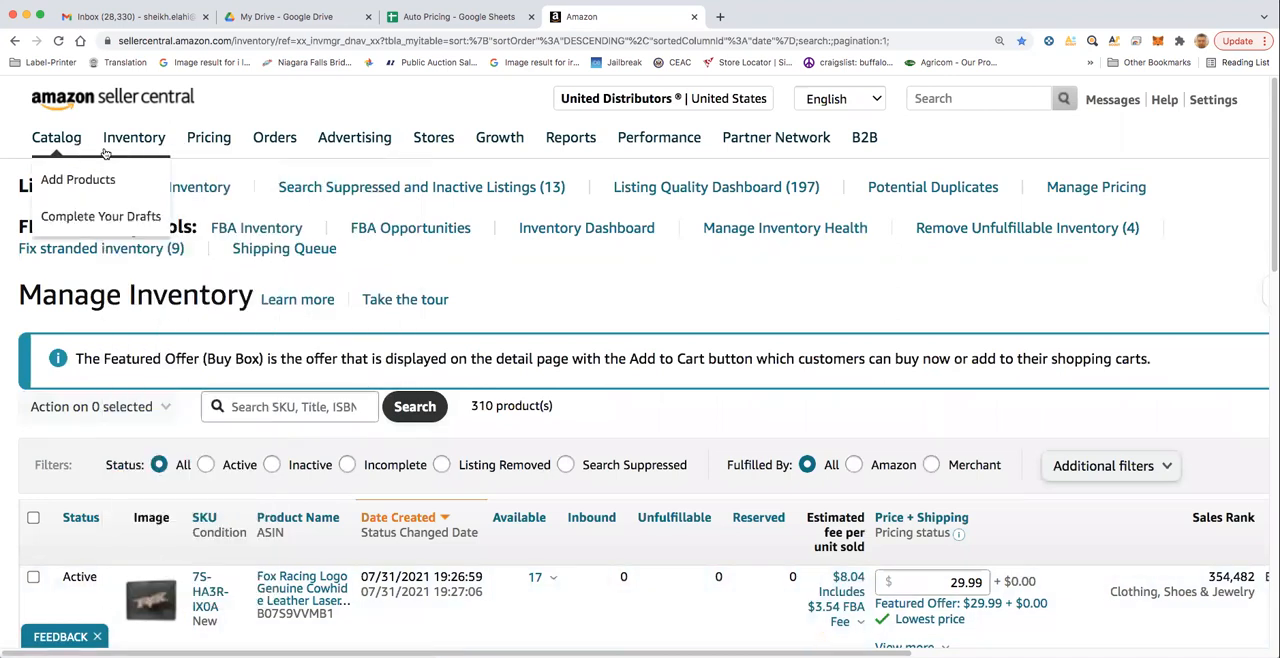
pyautogui.moveTo(134, 140)
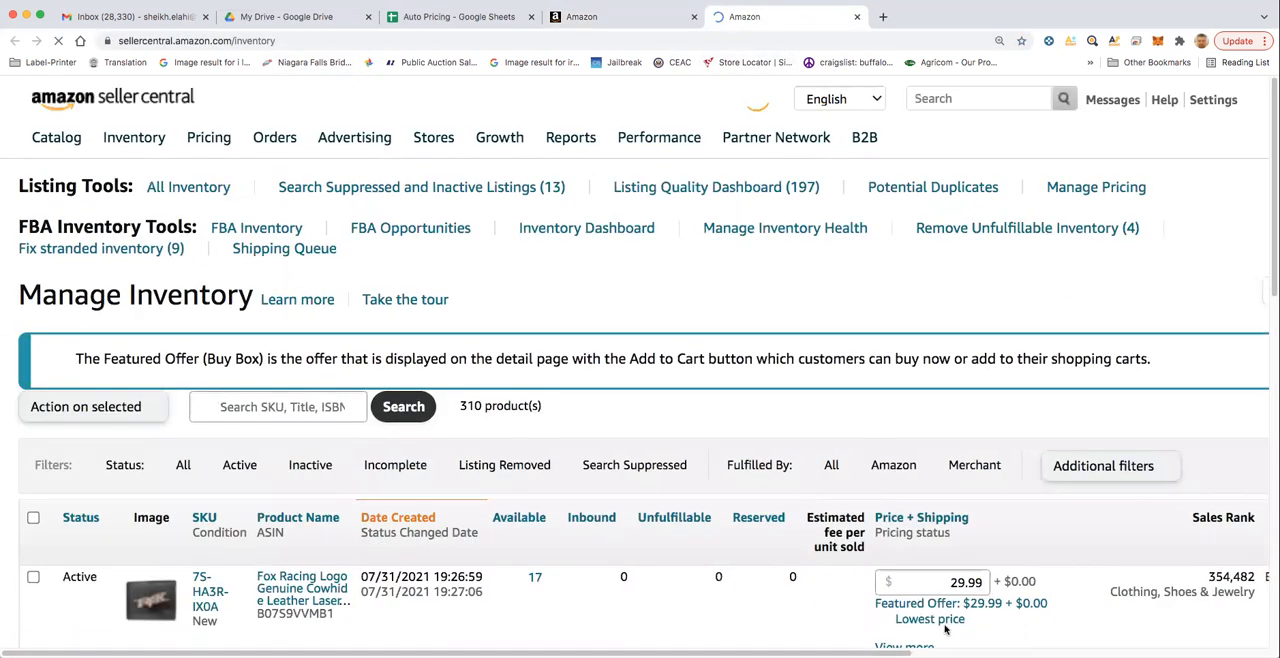
pyautogui.scroll(-1, 462, 470)
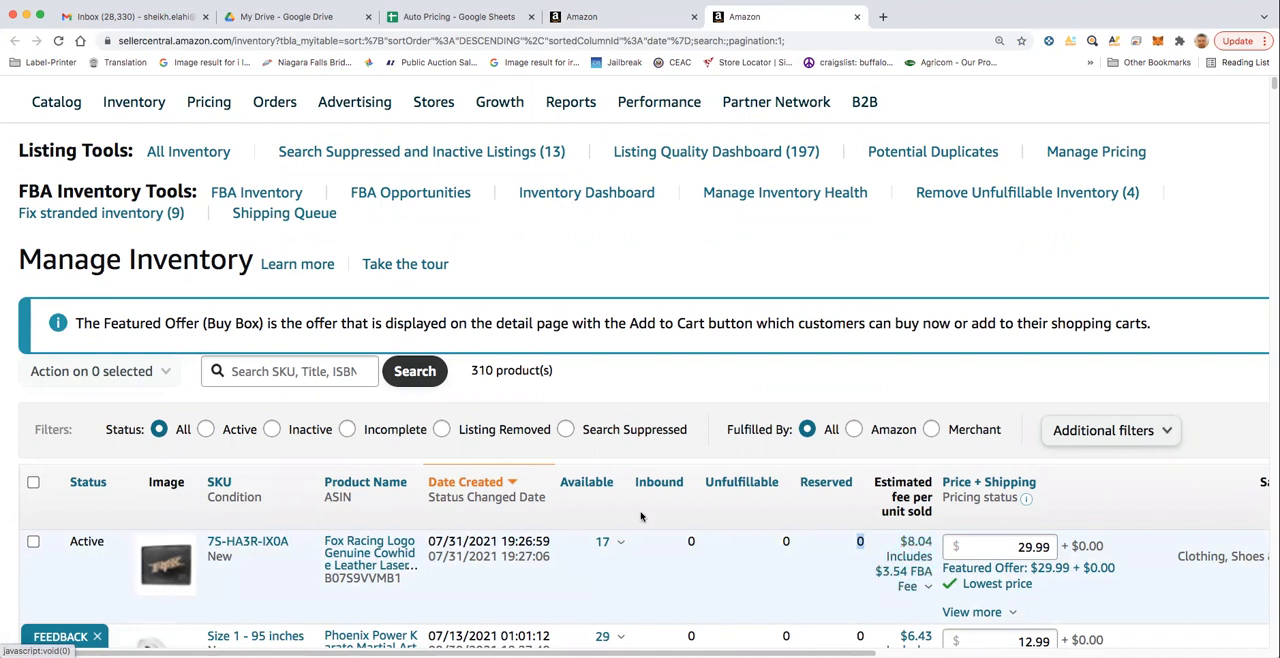
# - Switch to the Auto Pricing Google Sheet and enter the labels Product Cost in B2 and Fba Cost in B3
pyautogui.click(414, 17)
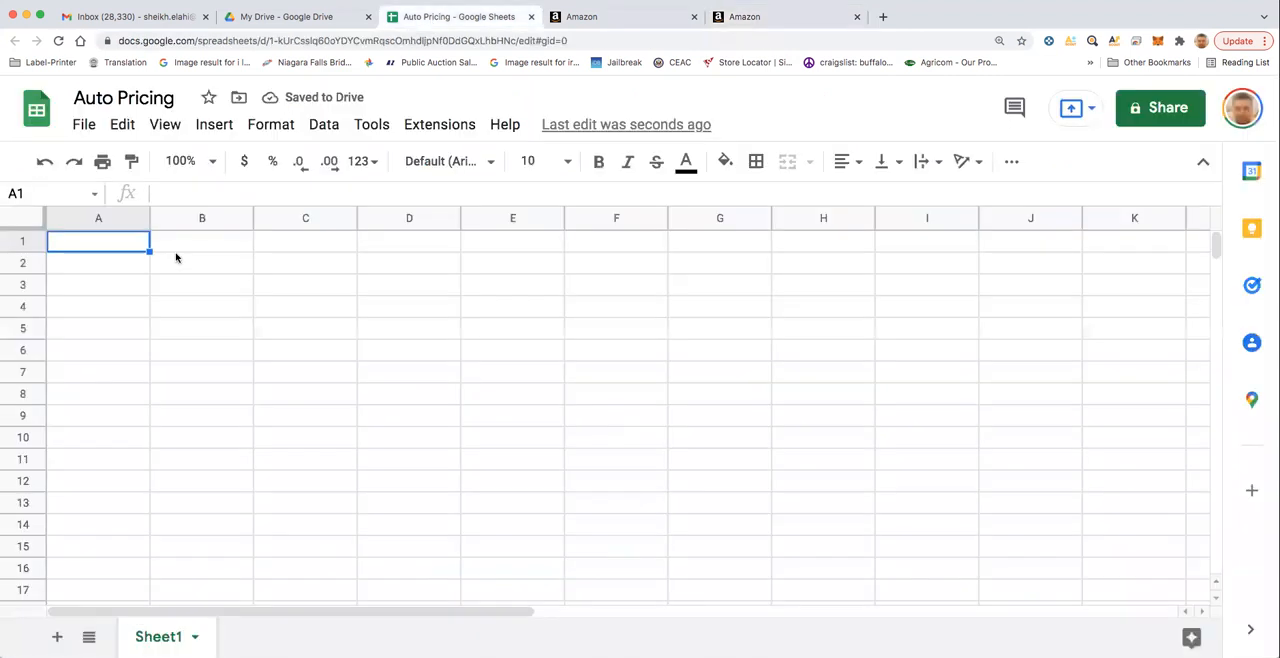
pyautogui.press('Right')
pyautogui.press('Down')
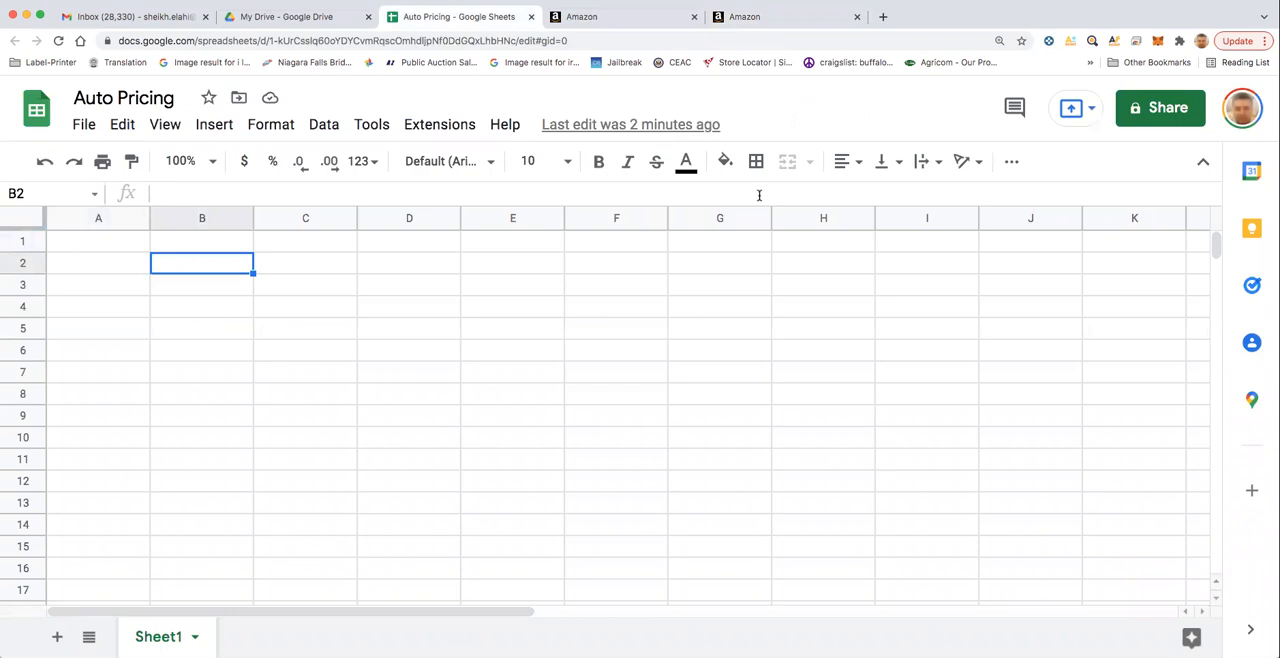
pyautogui.write('Product Cost')
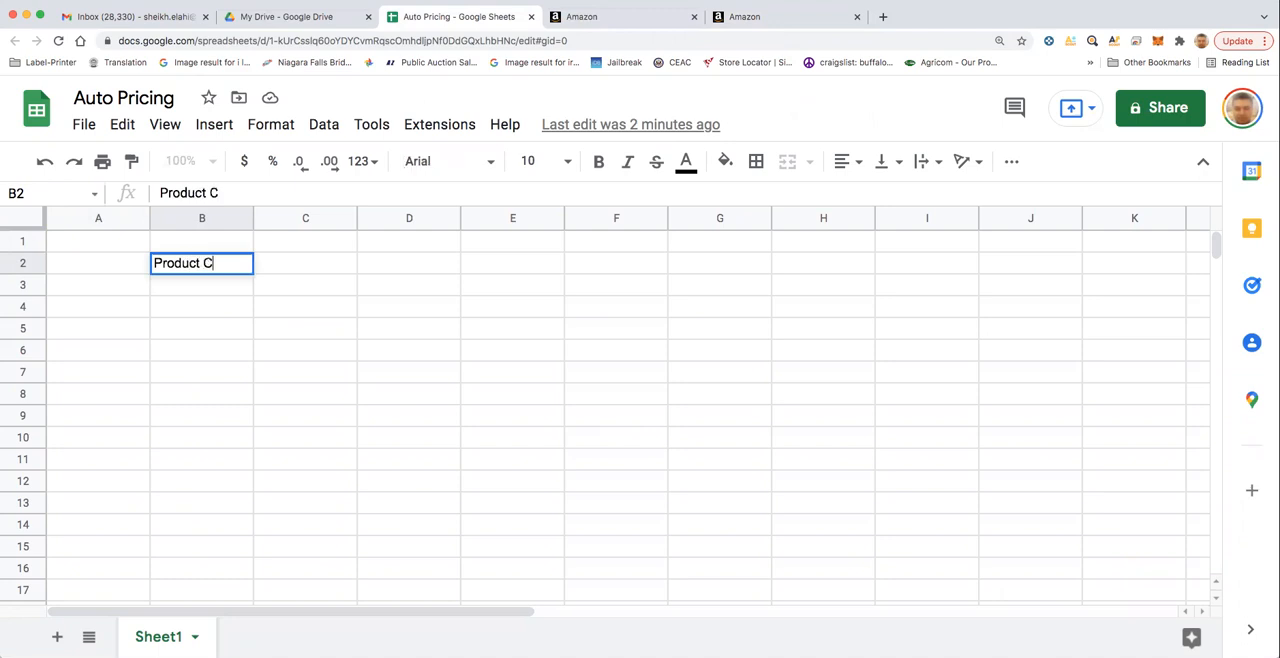
pyautogui.press('Return')
pyautogui.write('Fba Cost')
pyautogui.press('Return')
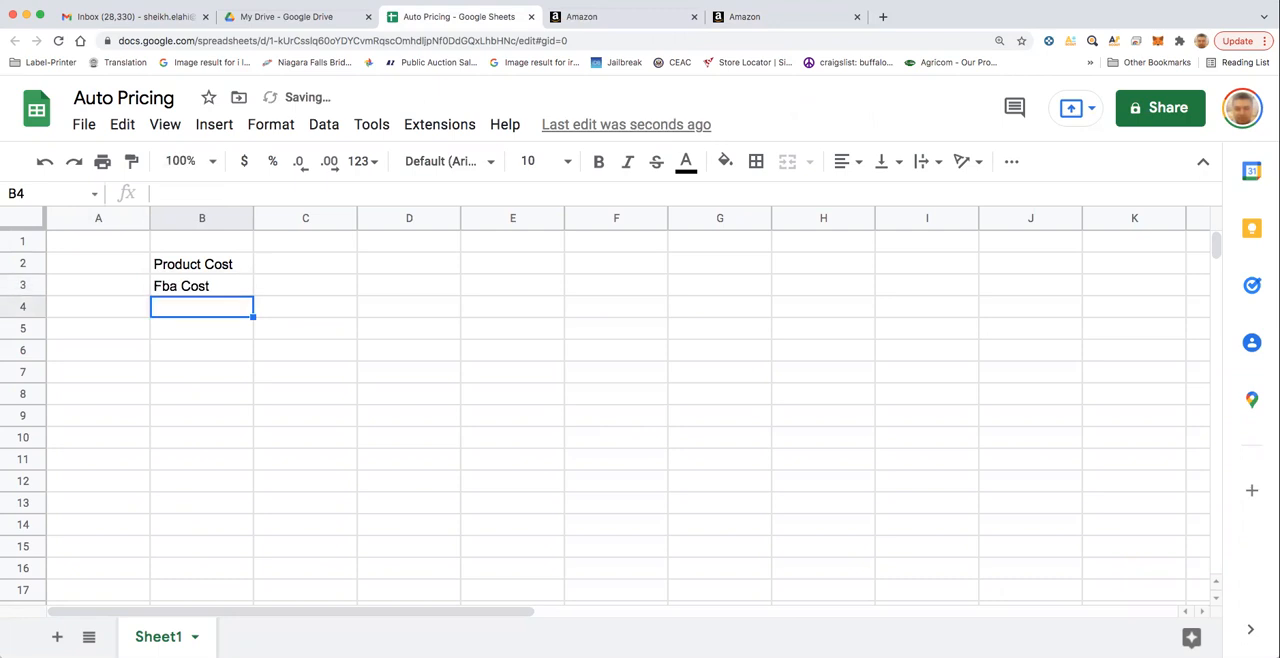
# - Add the labels Profit in B4 and Total Cost in B5
pyautogui.write('Tota')
pyautogui.press('BackSpace')
pyautogui.press('BackSpace')
pyautogui.press('BackSpace')
pyautogui.press('BackSpace')
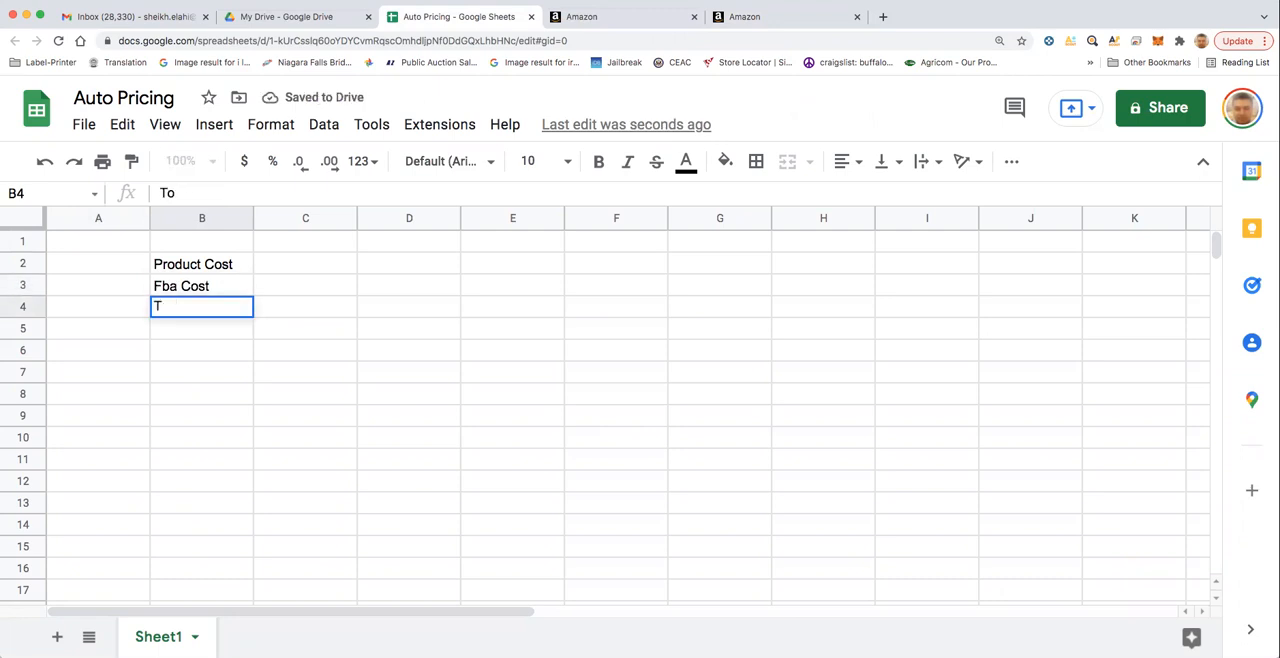
pyautogui.write('P')
pyautogui.write('ofi')
pyautogui.press('BackSpace')
pyautogui.press('BackSpace')
pyautogui.press('BackSpace')
pyautogui.write('rofit')
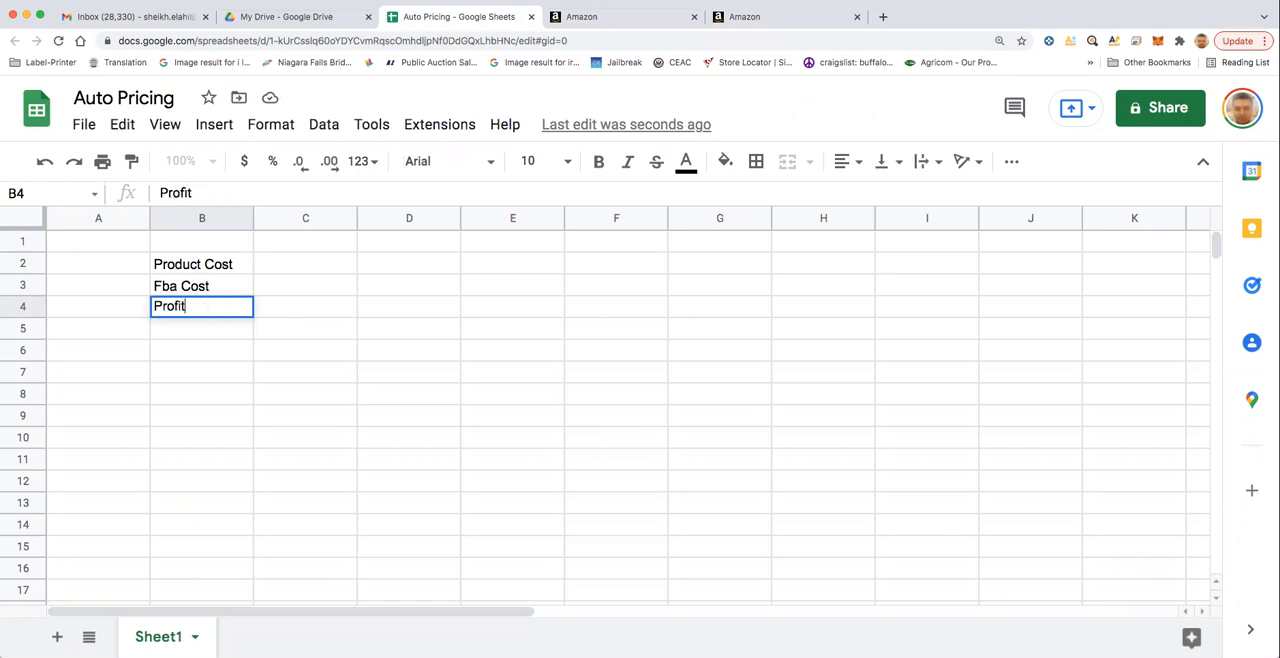
pyautogui.press('Return')
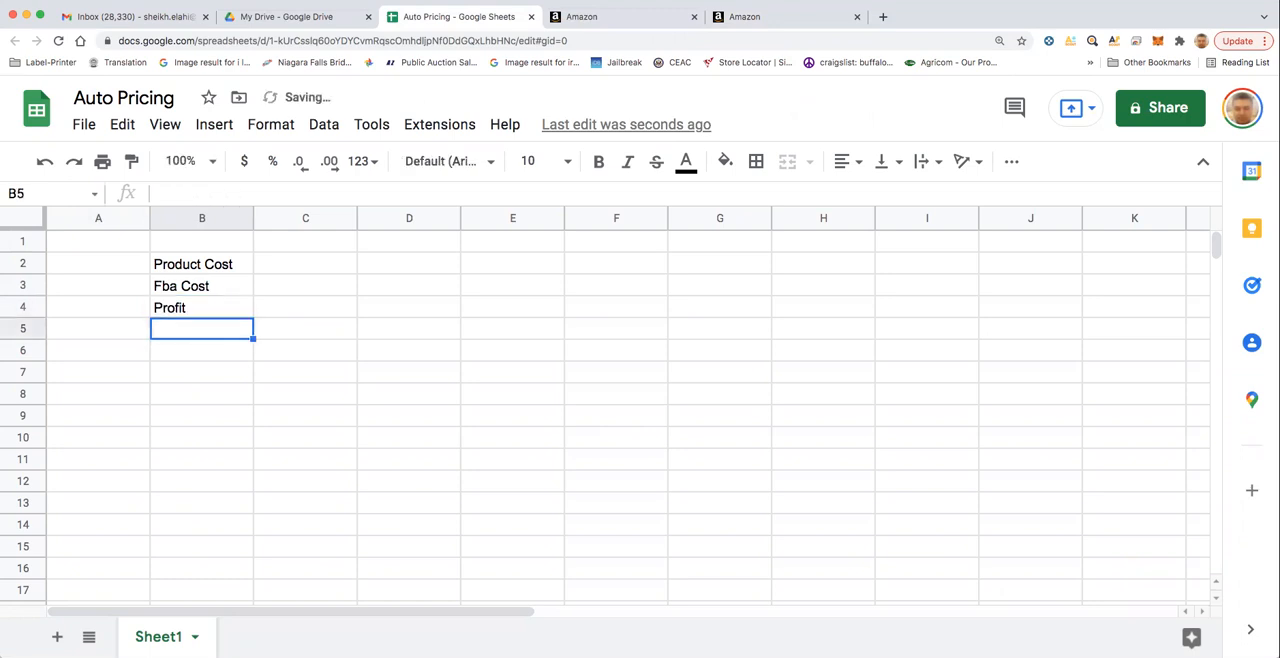
pyautogui.write('Total Cost')
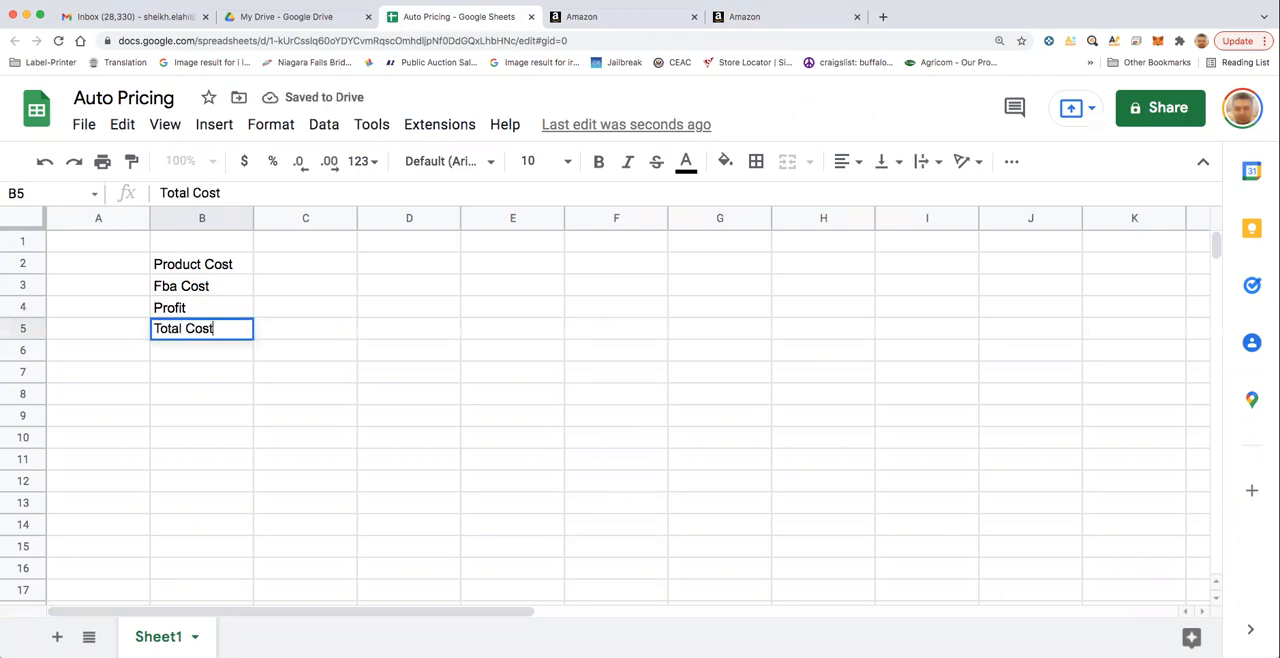
pyautogui.press('Return')
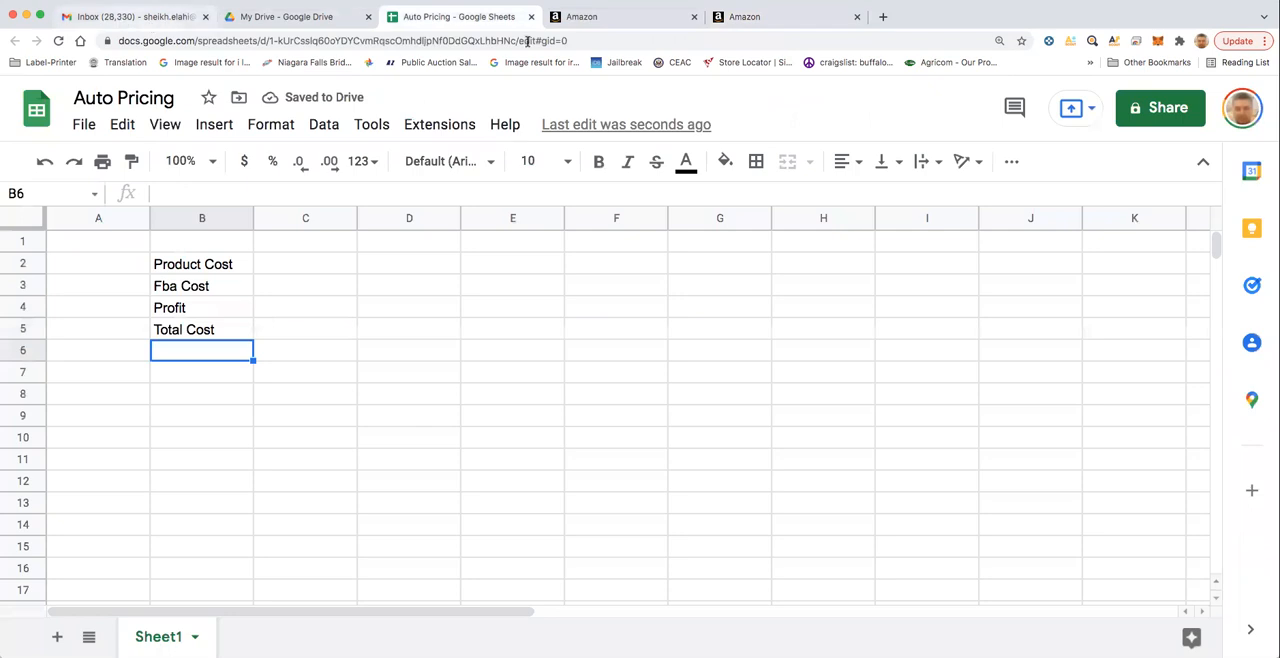
# - Look up the first product's estimated fee in Seller Central and enter 8.04 in C3 of the Auto Pricing sheet
pyautogui.click(735, 18)
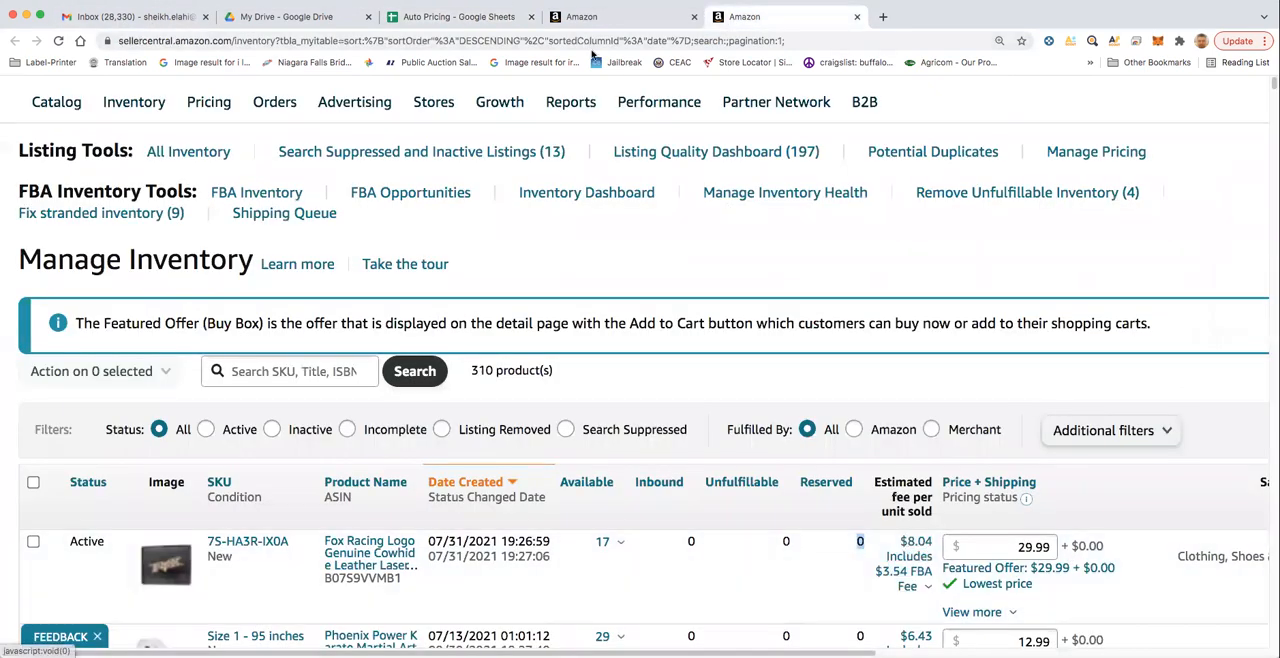
pyautogui.click(440, 17)
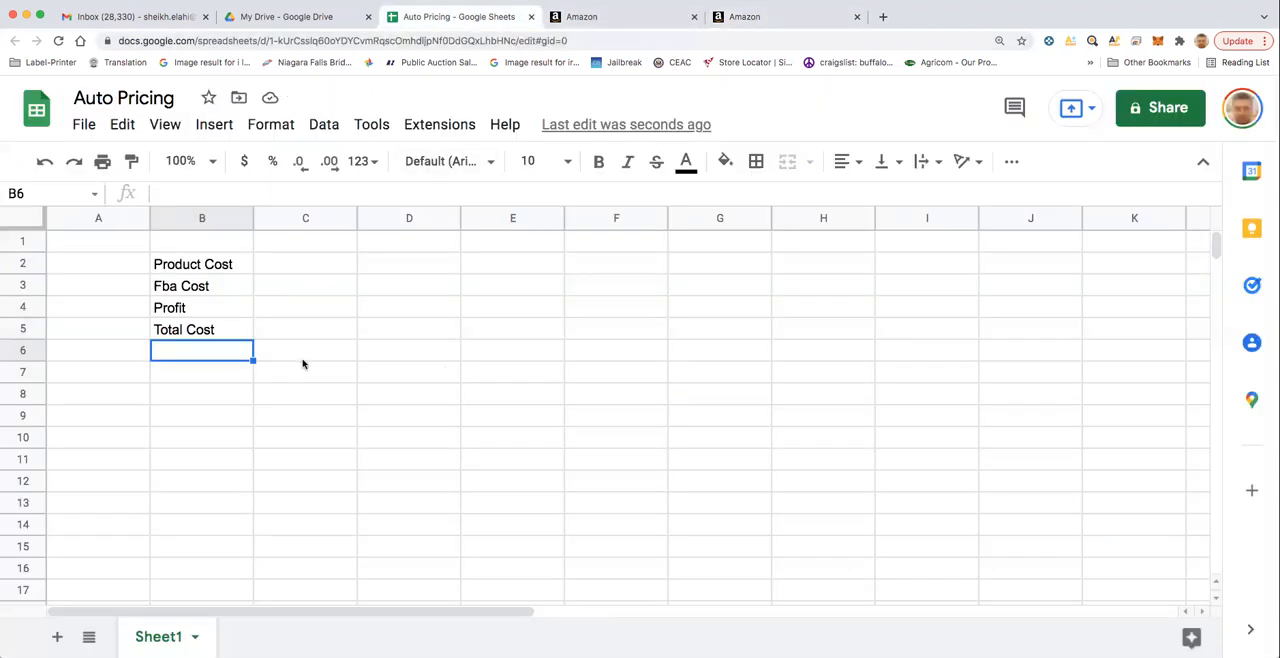
pyautogui.click(305, 289)
pyautogui.write('8.04')
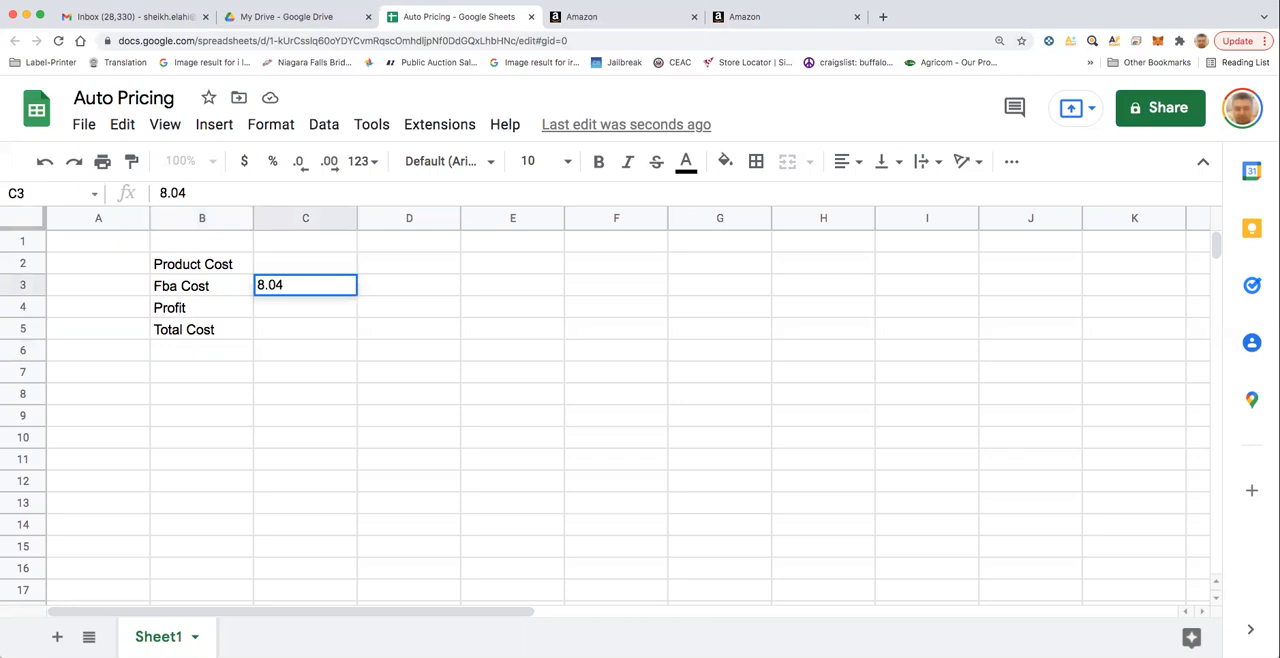
pyautogui.press('Return')
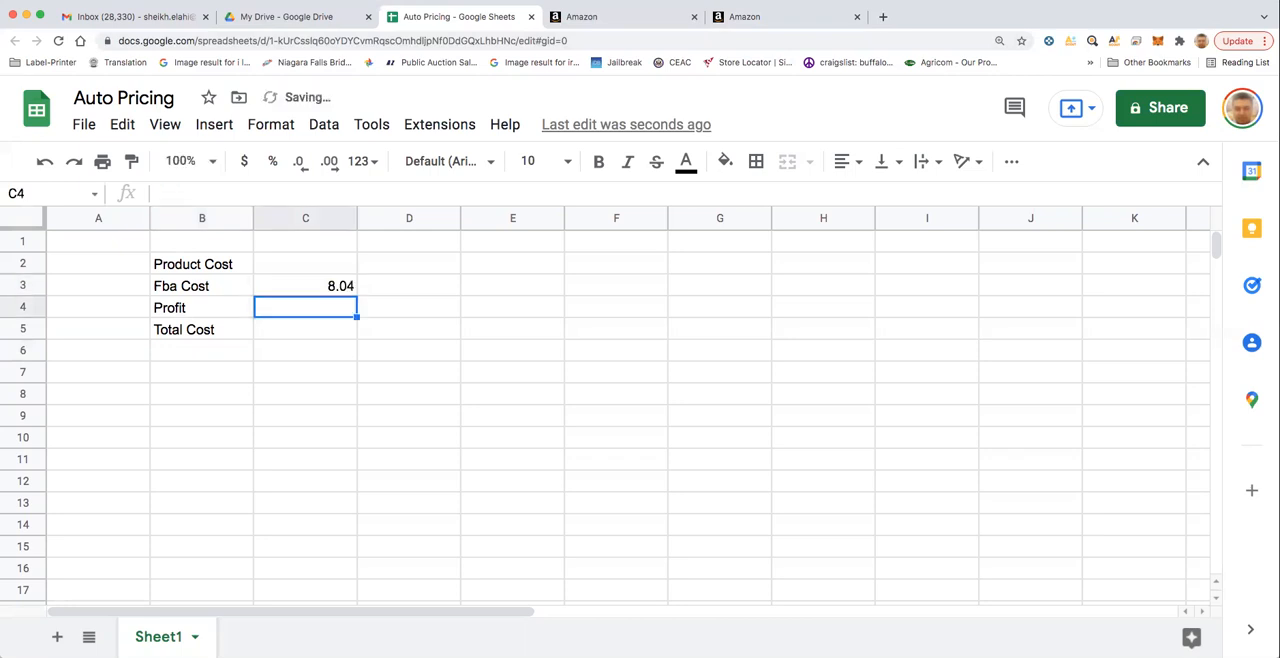
# - Extend the label in B3 to read Fba Cost/Fee
pyautogui.doubleClick(219, 285)
pyautogui.write('/Fee')
pyautogui.press('Return')
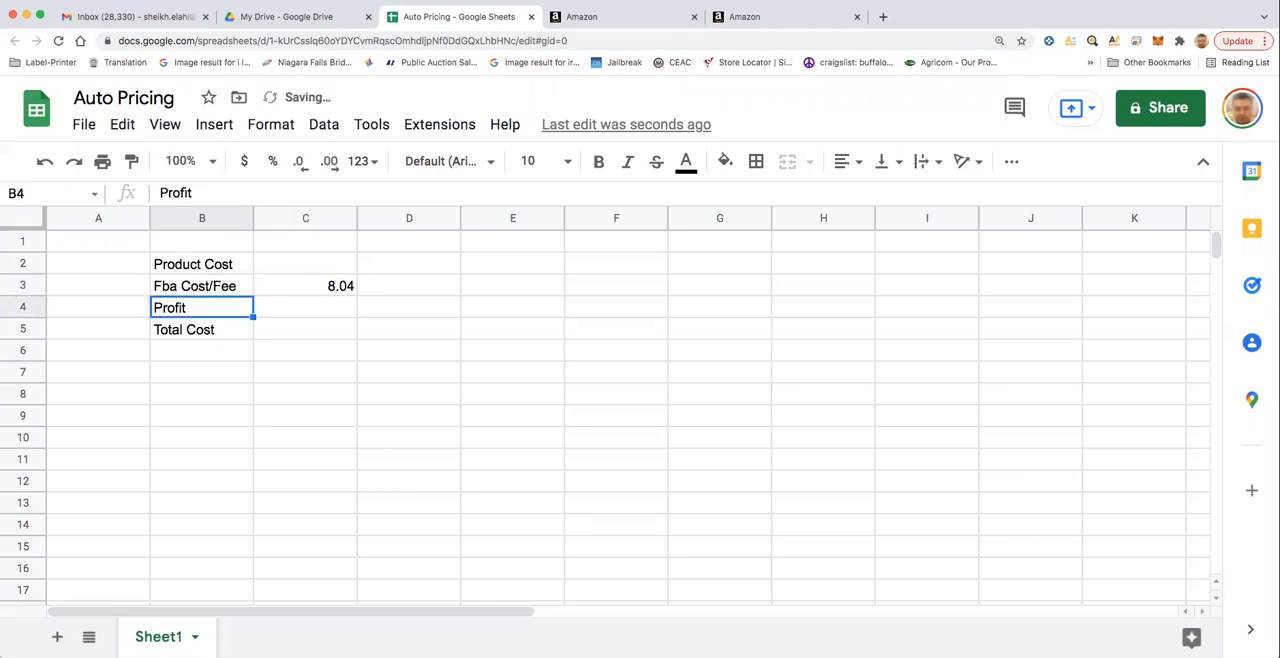
# - Format column C as currency in dollars
pyautogui.click(300, 219)
pyautogui.click(253, 170)
pyautogui.click(456, 331)
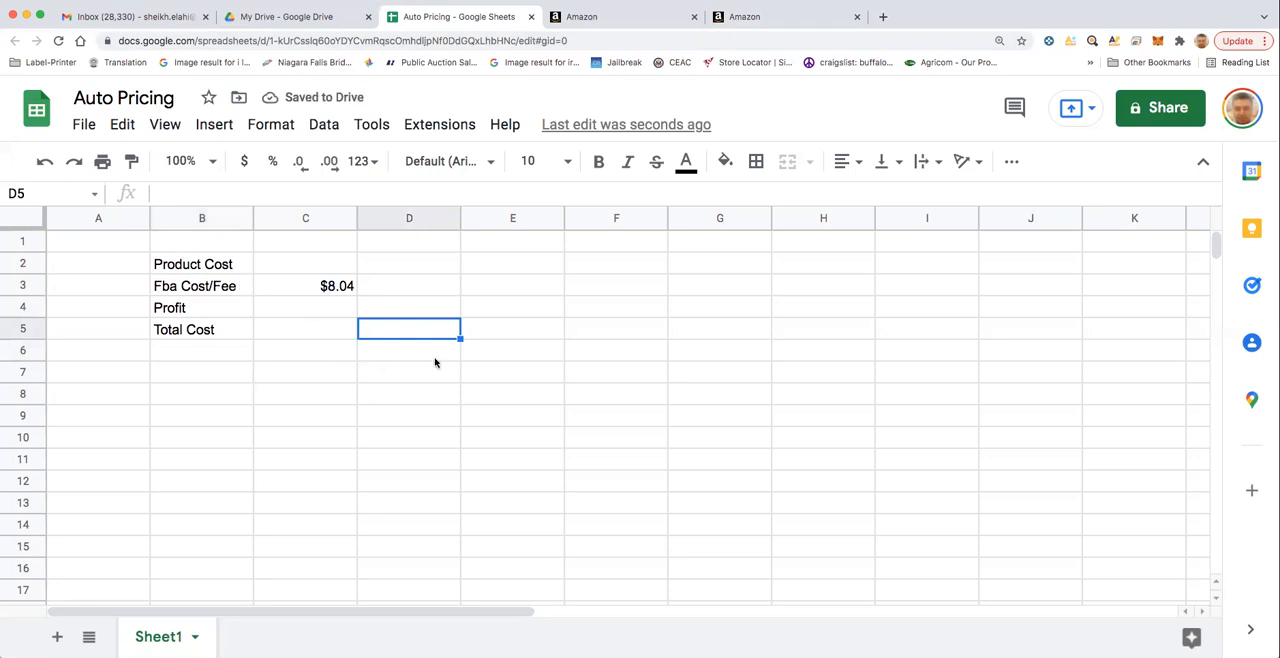
# - Try the sample values 1, 1.35 and 15 in cells E2 to E4 and clear the range E1:E6
pyautogui.click(520, 264)
pyautogui.write('1')
pyautogui.press('Return')
pyautogui.write('1.2')
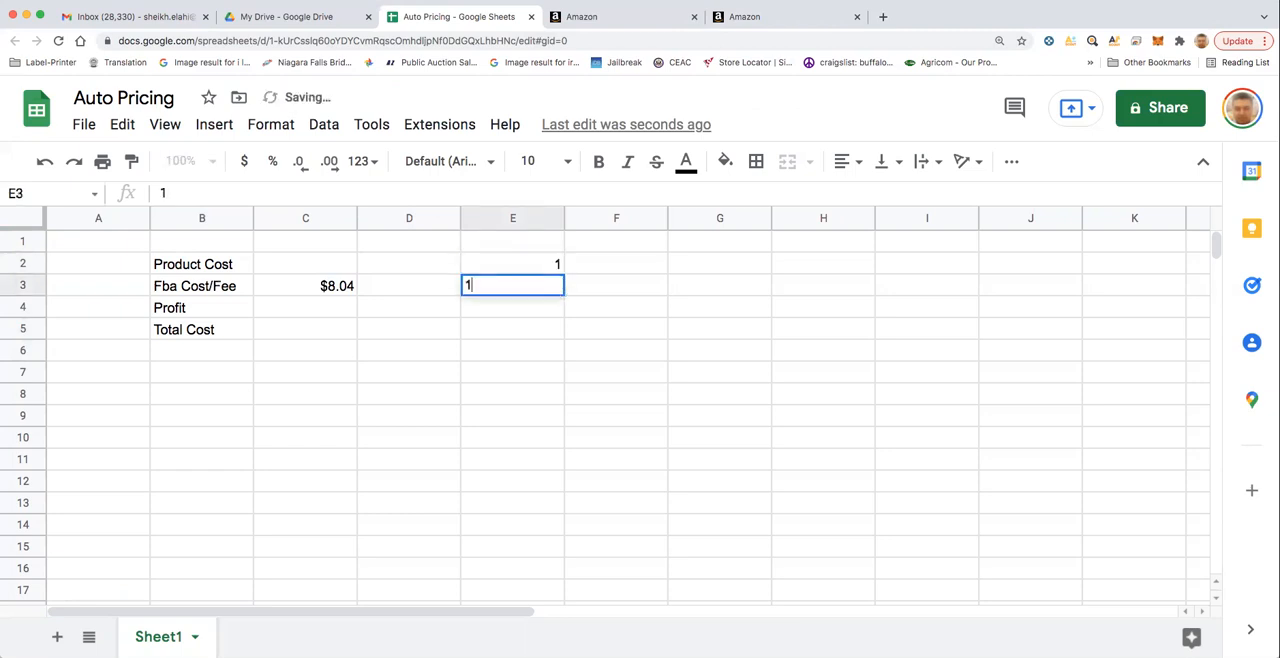
pyautogui.press('BackSpace')
pyautogui.write('35')
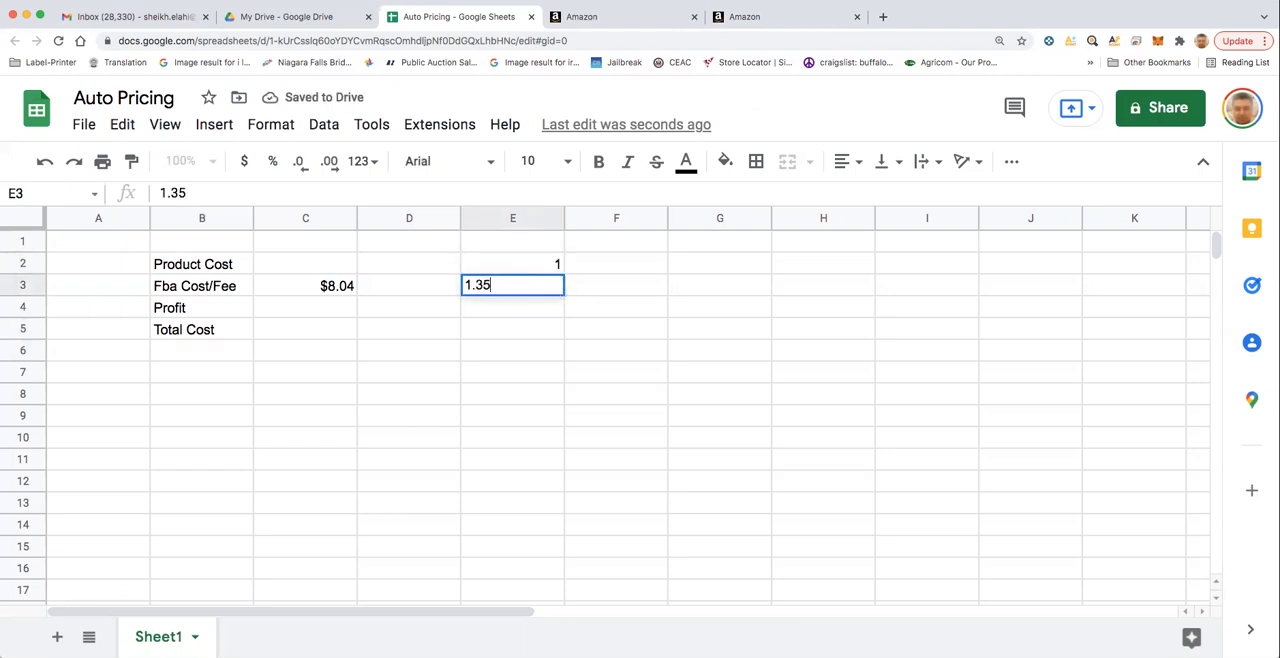
pyautogui.press('Return')
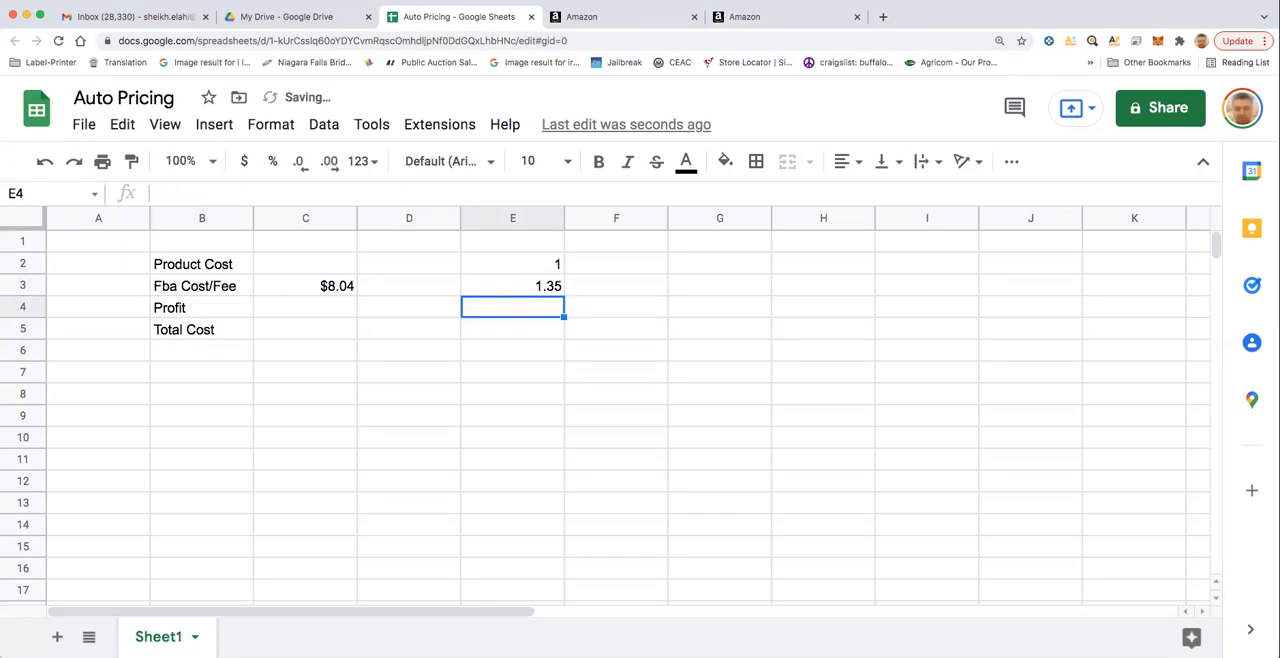
pyautogui.write('14')
pyautogui.press('BackSpace')
pyautogui.write('5')
pyautogui.press('Return')
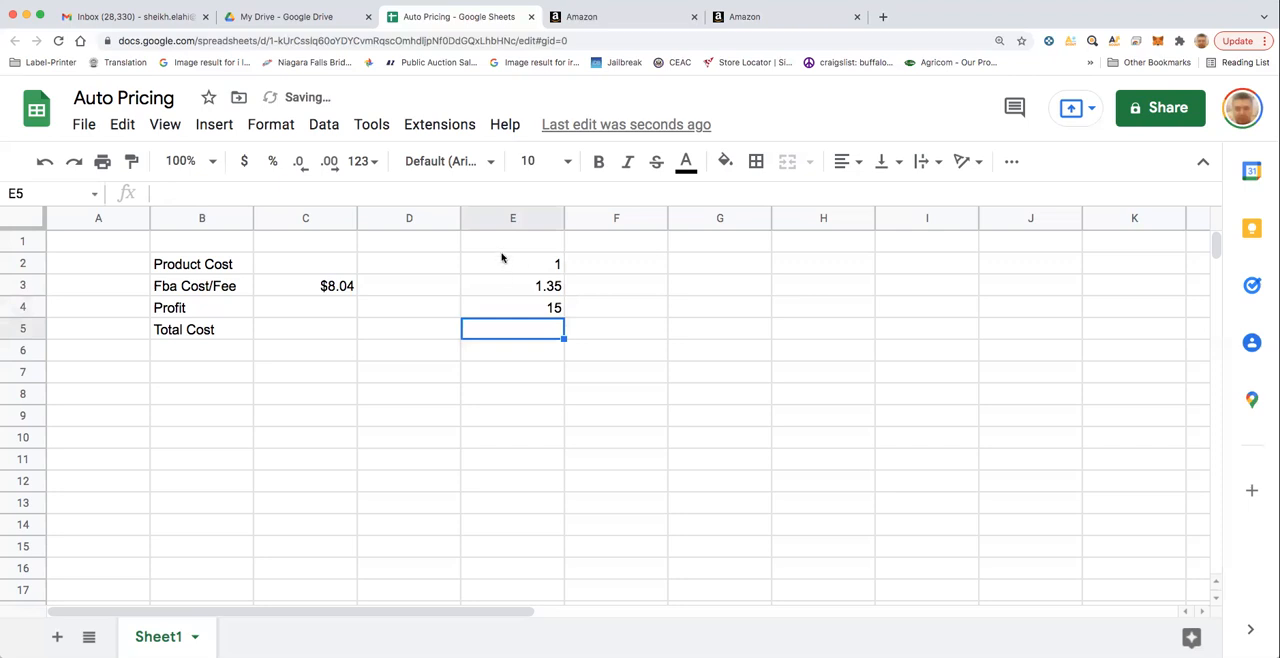
pyautogui.moveTo(502, 243); pyautogui.dragTo(509, 346)
pyautogui.press('Delete')
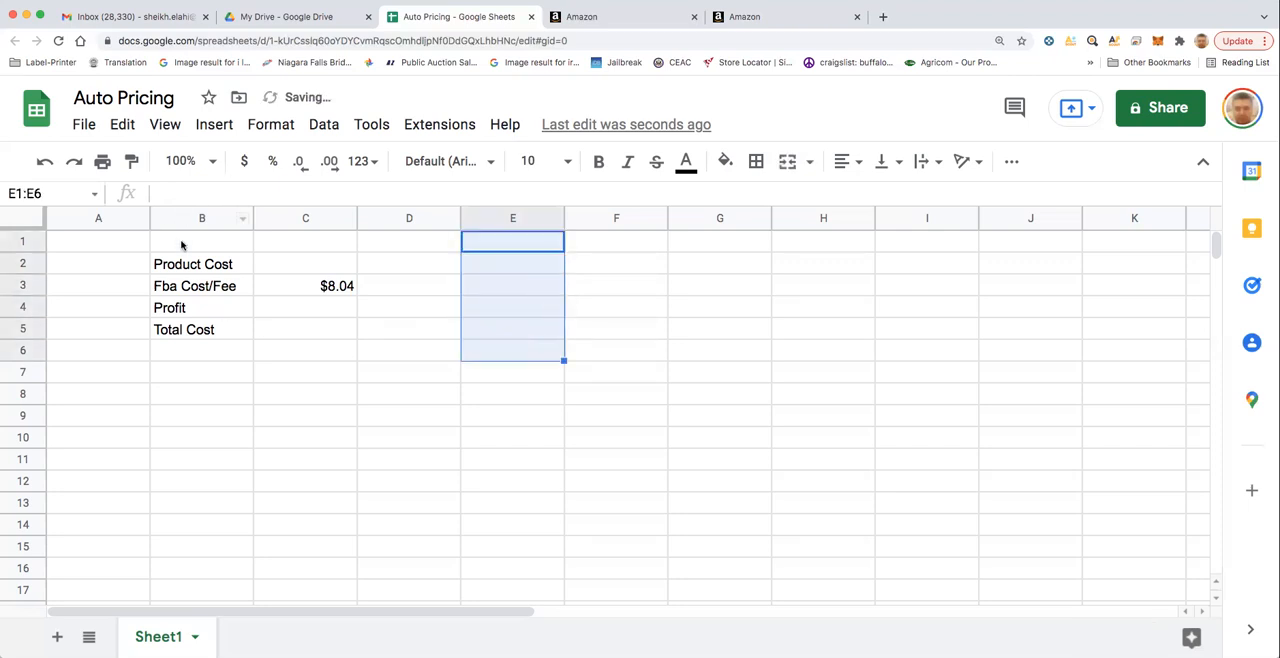
# - Enter Leather Wallet as the product heading in B1
pyautogui.click(240, 246)
pyautogui.write('Leather Wallet')
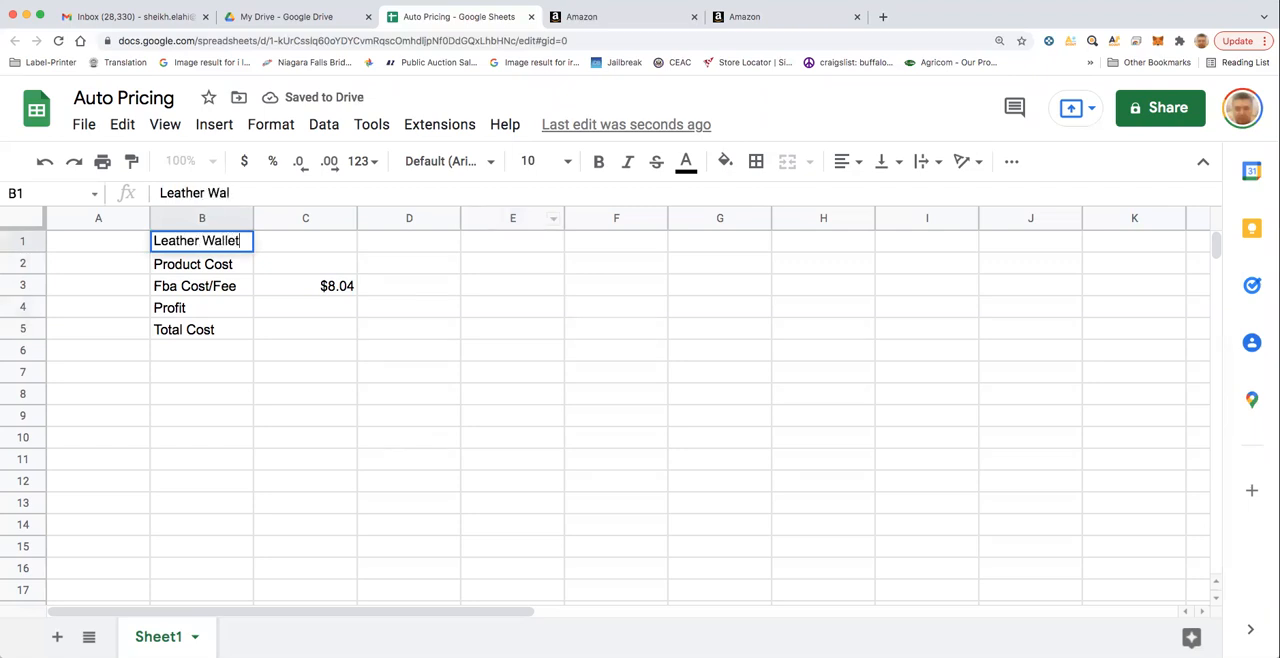
pyautogui.press('Return')
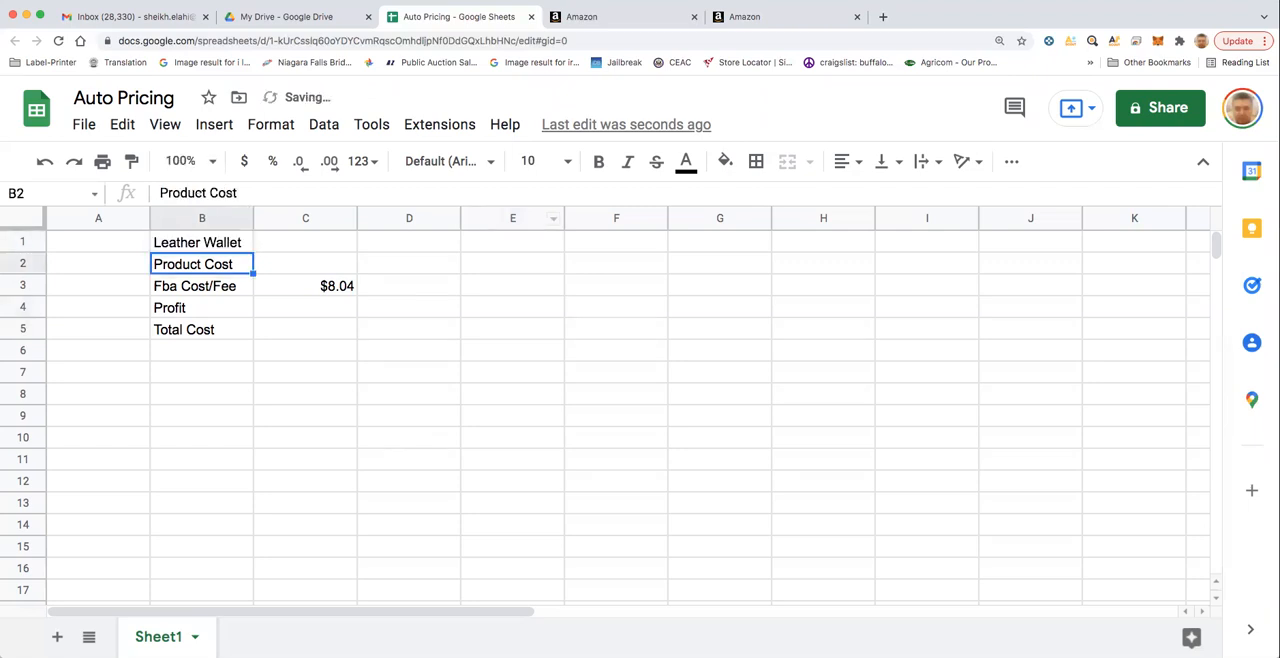
# - Enter a product cost of 15.00 in C2
pyautogui.click(314, 264)
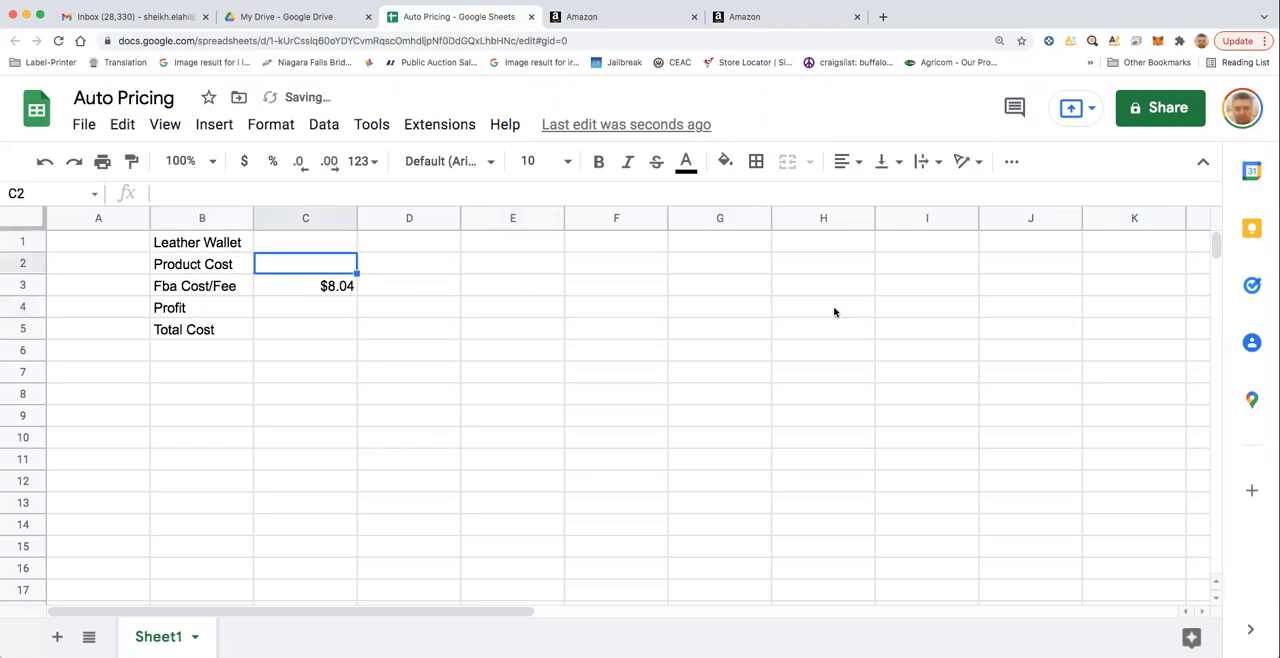
pyautogui.write('15')
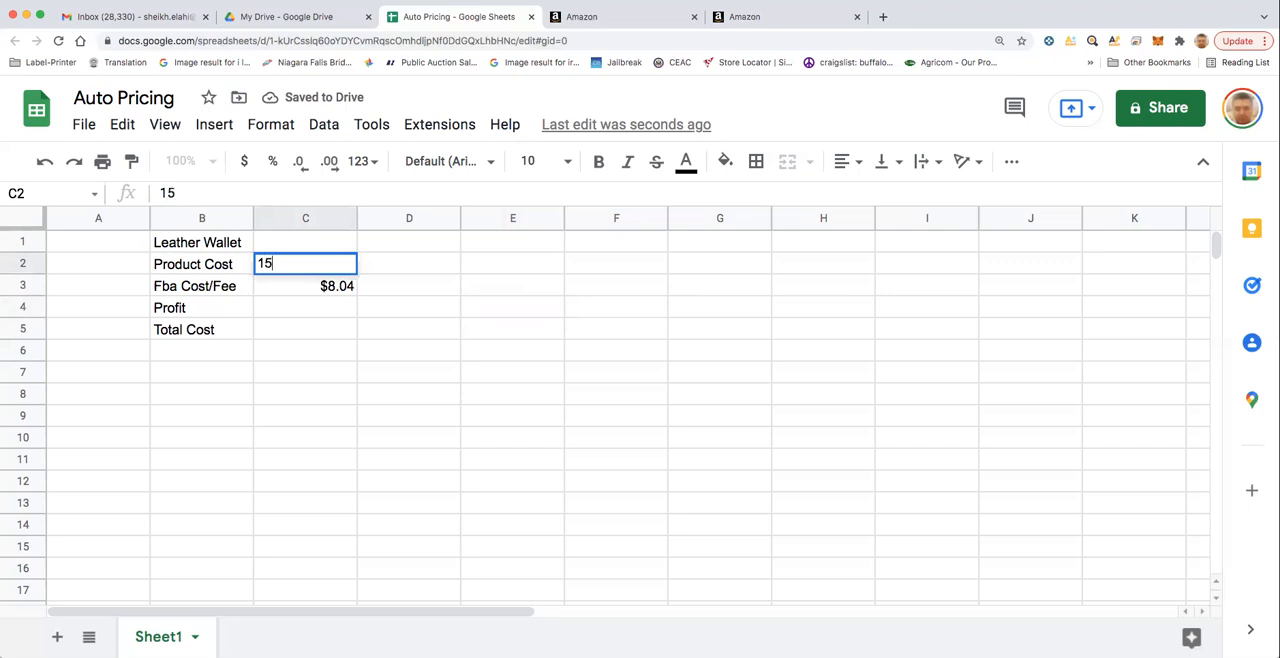
pyautogui.write('.00')
pyautogui.press('Return')
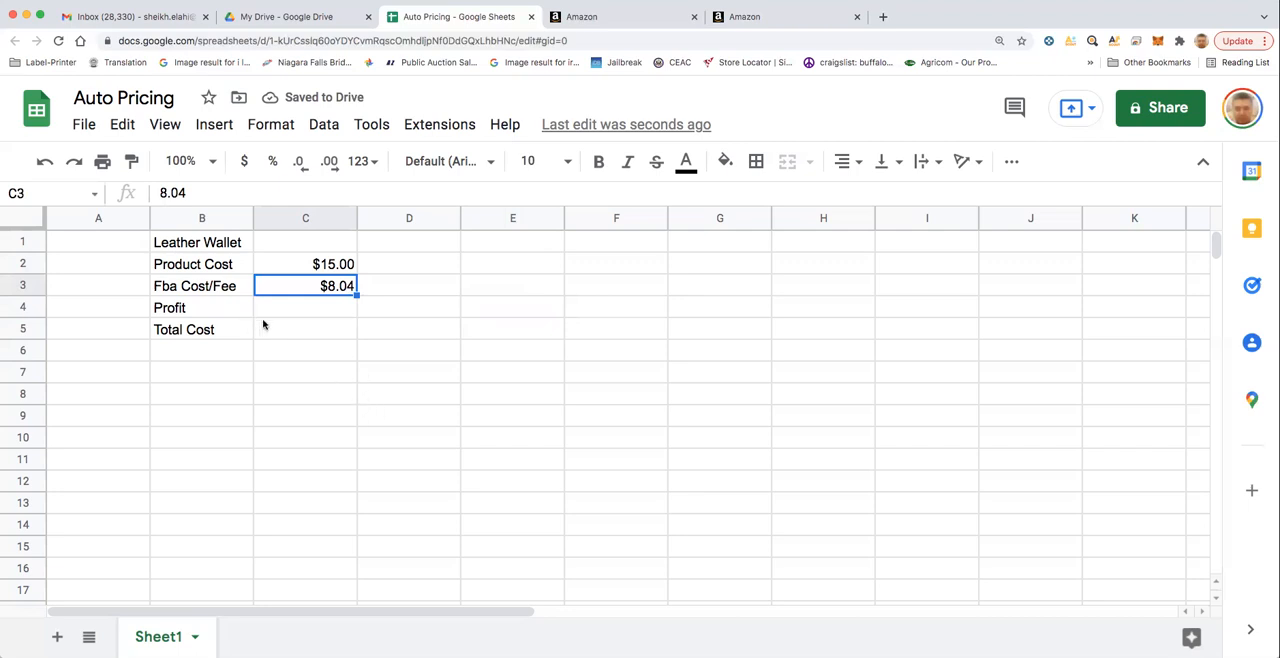
# - Enter a total cost of 29.99 in C5
pyautogui.click(290, 332)
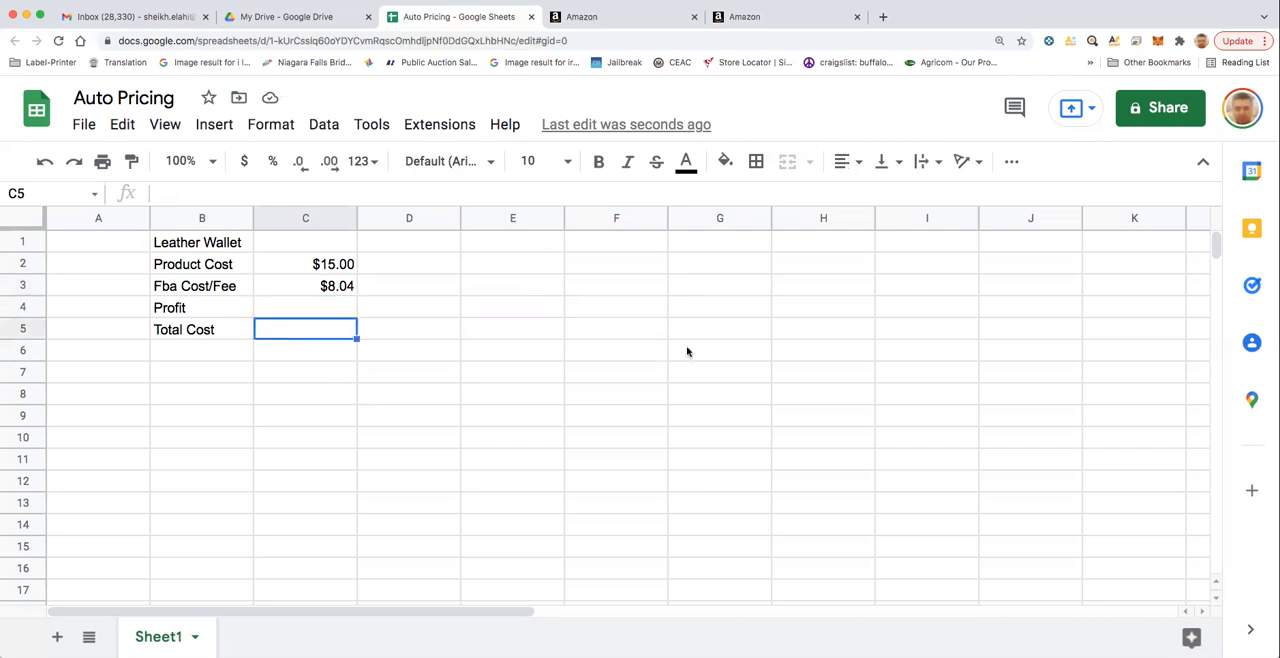
pyautogui.write('2')
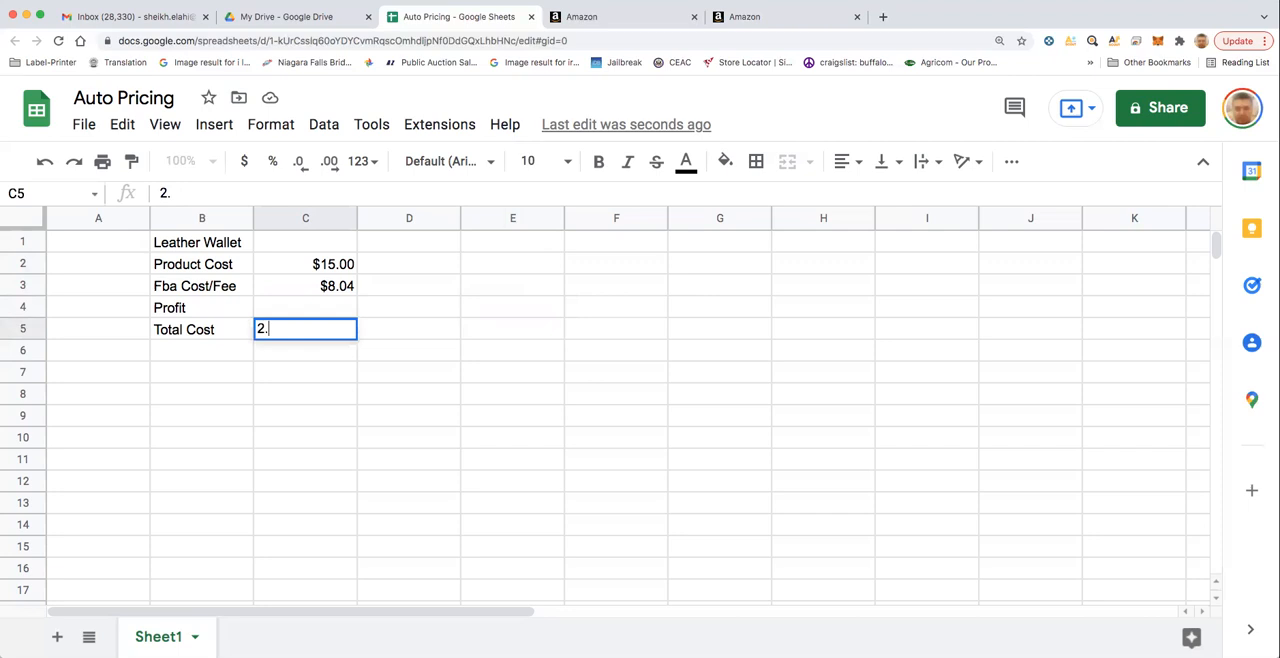
pyautogui.write('9.99')
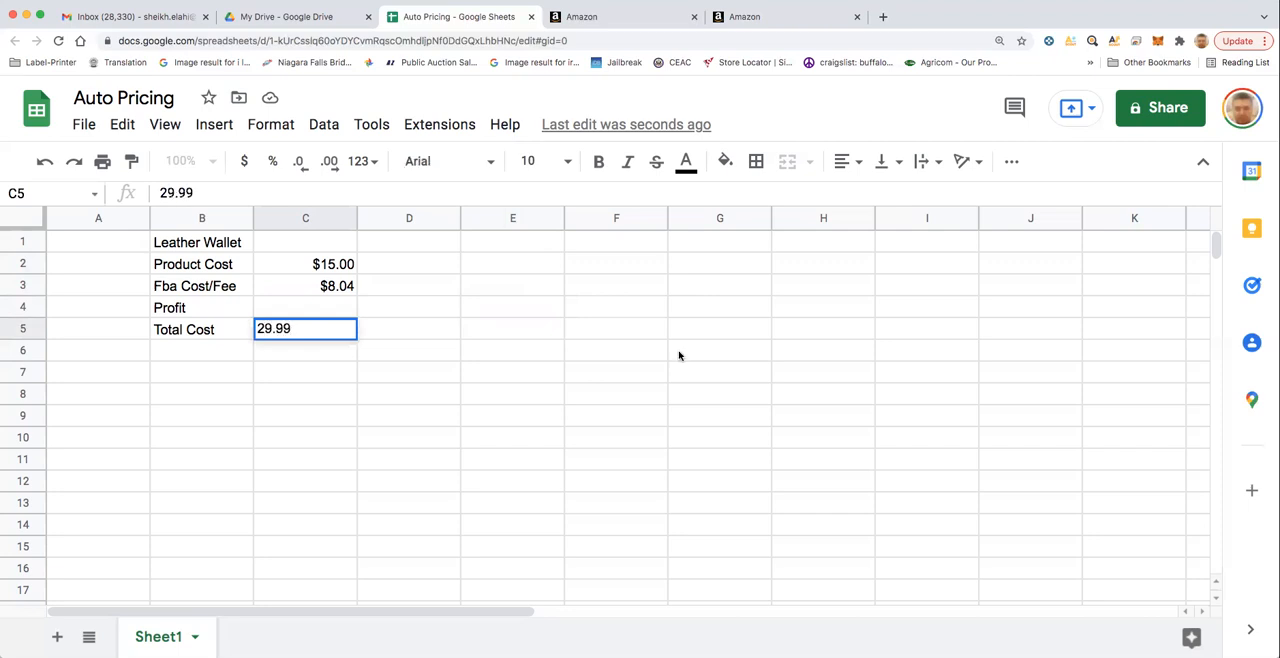
pyautogui.click(316, 437)
# - Check the sum of the product cost and FBA fee against the total cost cell
pyautogui.click(330, 266)
pyautogui.keyDown('shift'); pyautogui.click(326, 288); pyautogui.keyUp('shift')
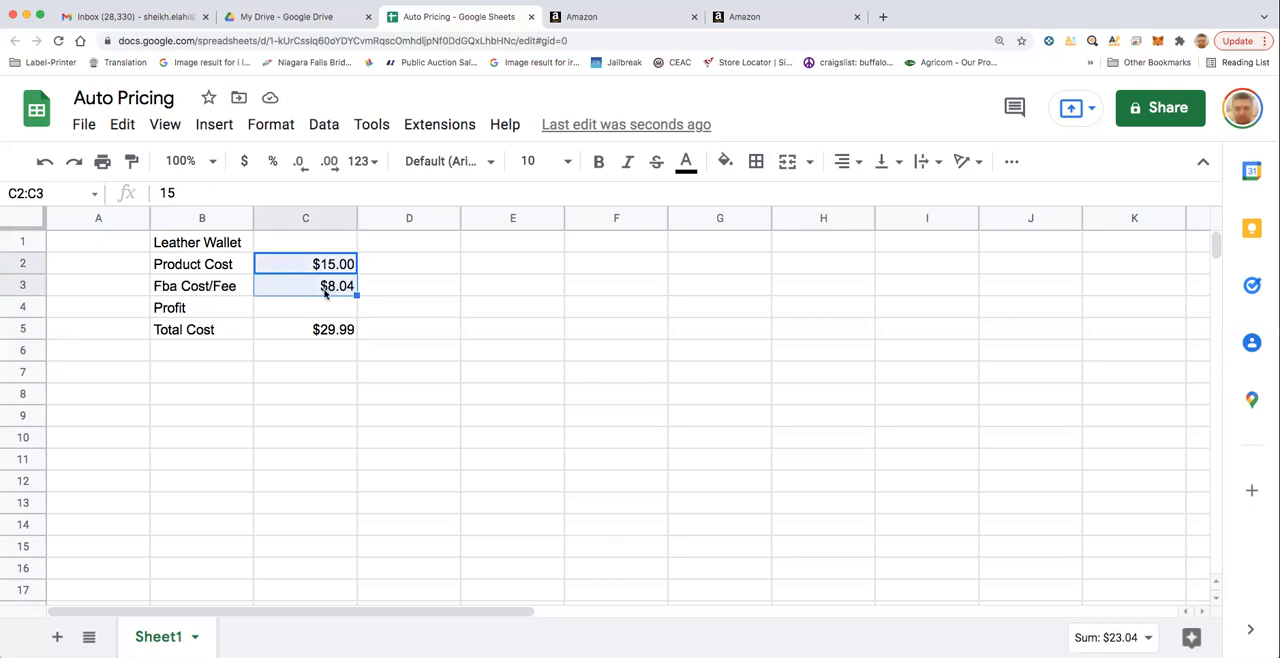
pyautogui.click(315, 316)
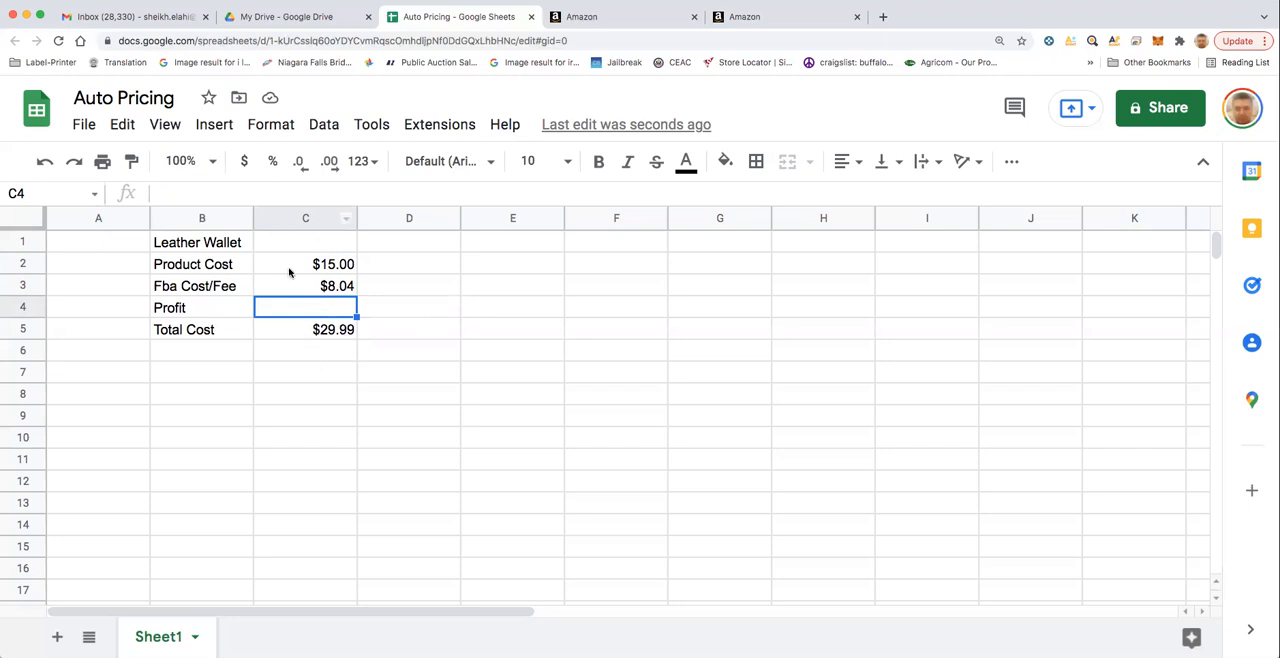
pyautogui.click(325, 333)
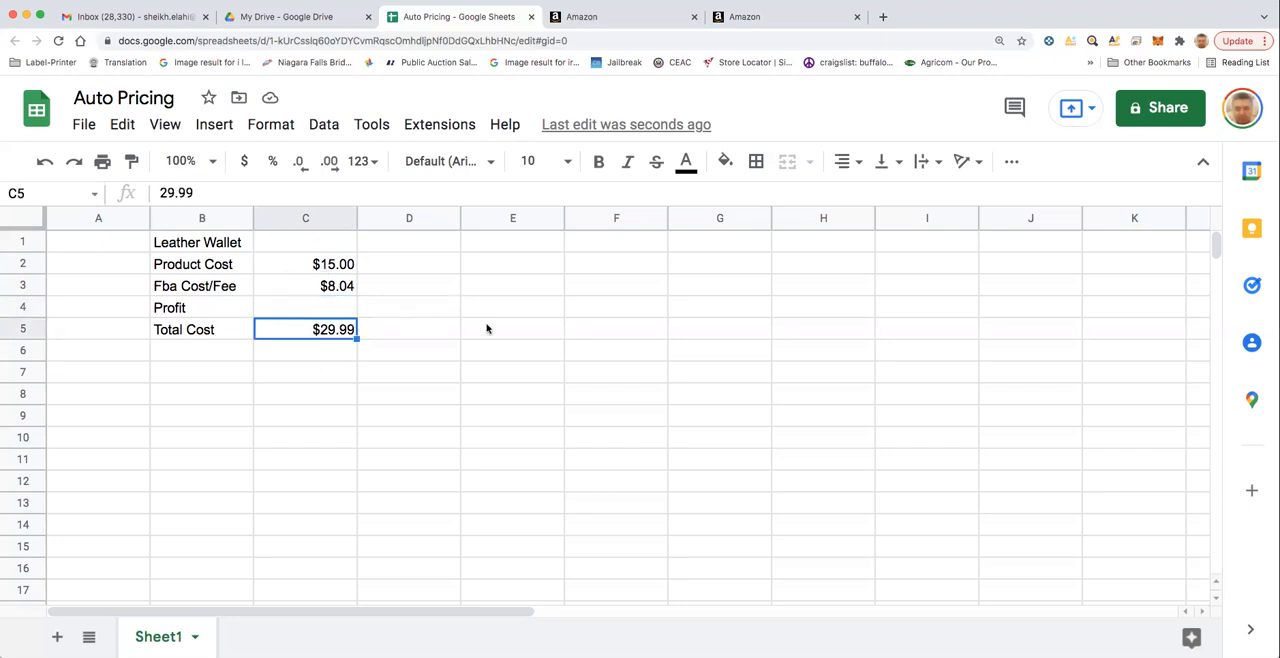
# - Clear the total cost value in C5 and review the product cost and FBA fee rows
pyautogui.press('BackSpace')
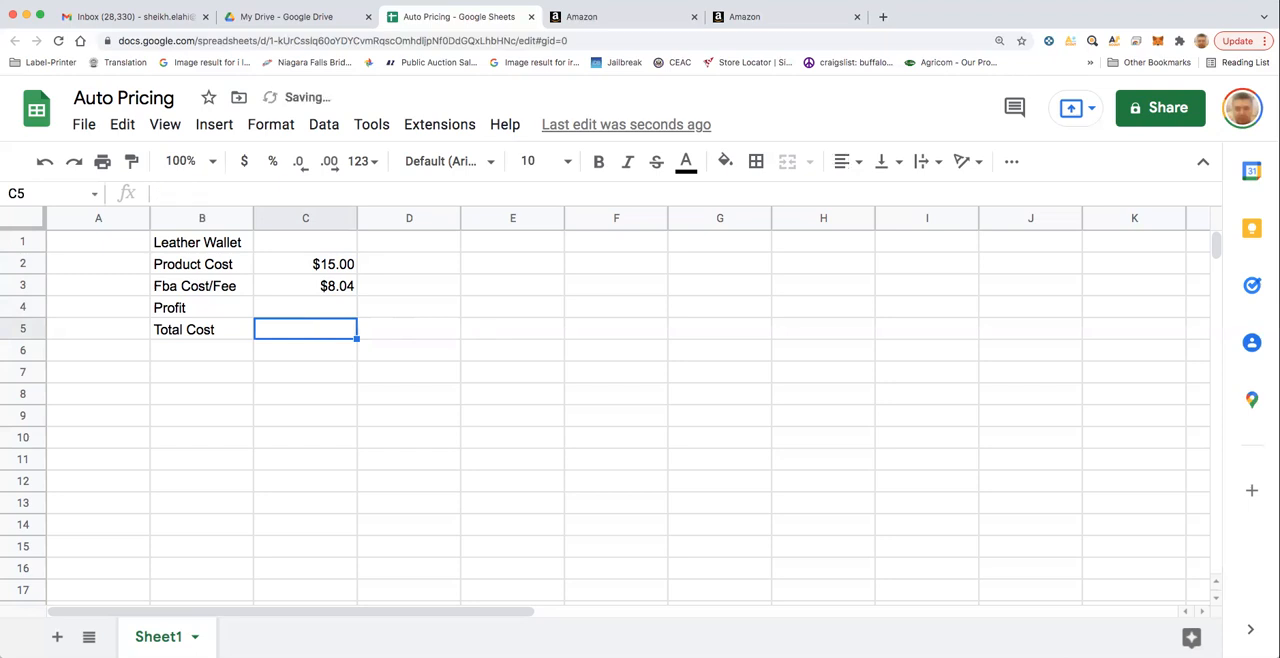
pyautogui.click(324, 307)
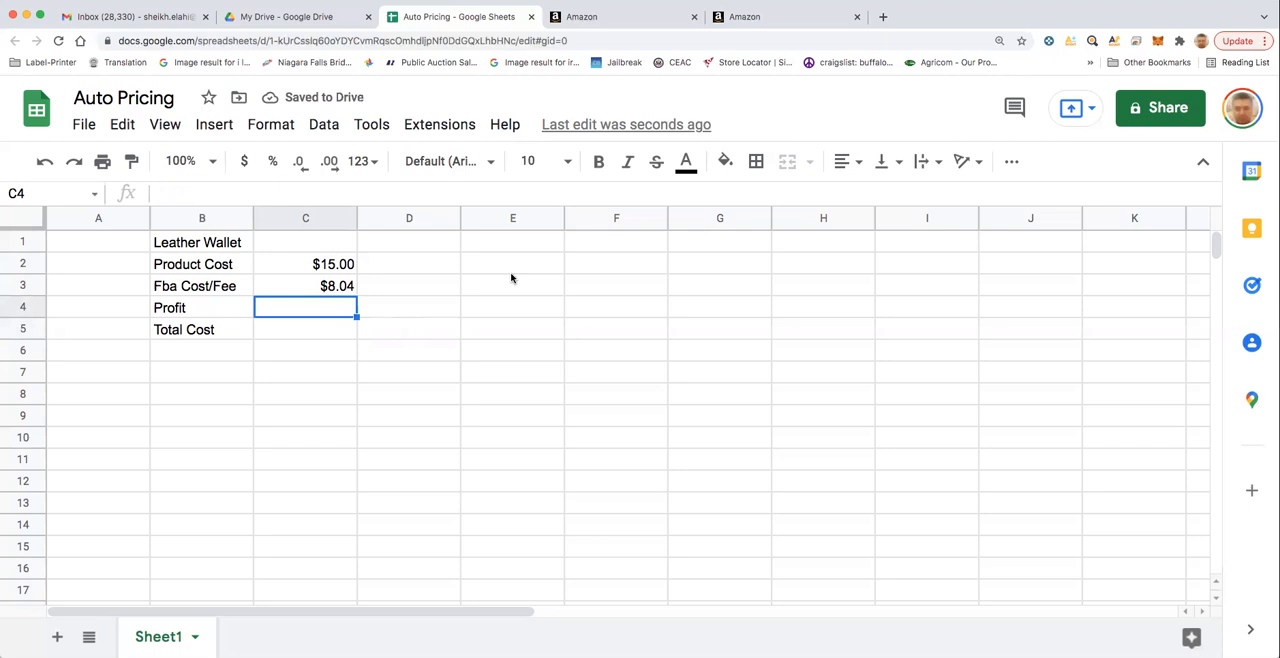
pyautogui.moveTo(137, 266); pyautogui.dragTo(375, 262)
pyautogui.moveTo(112, 291); pyautogui.dragTo(326, 288)
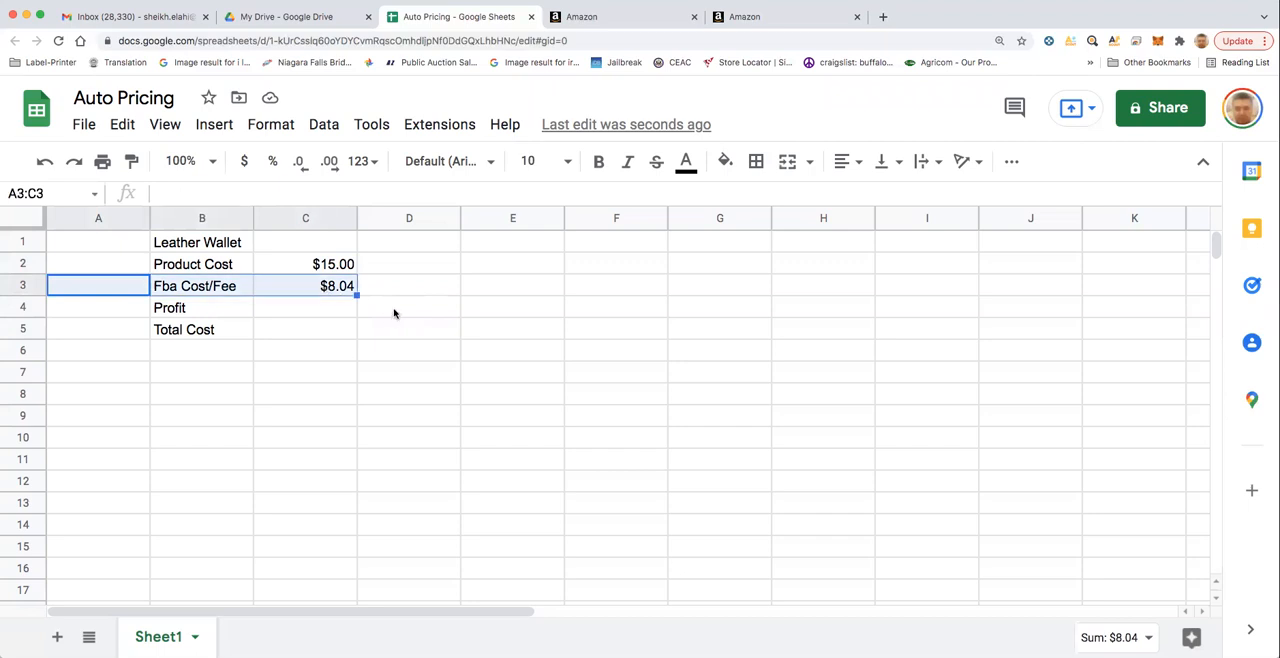
pyautogui.click(338, 264)
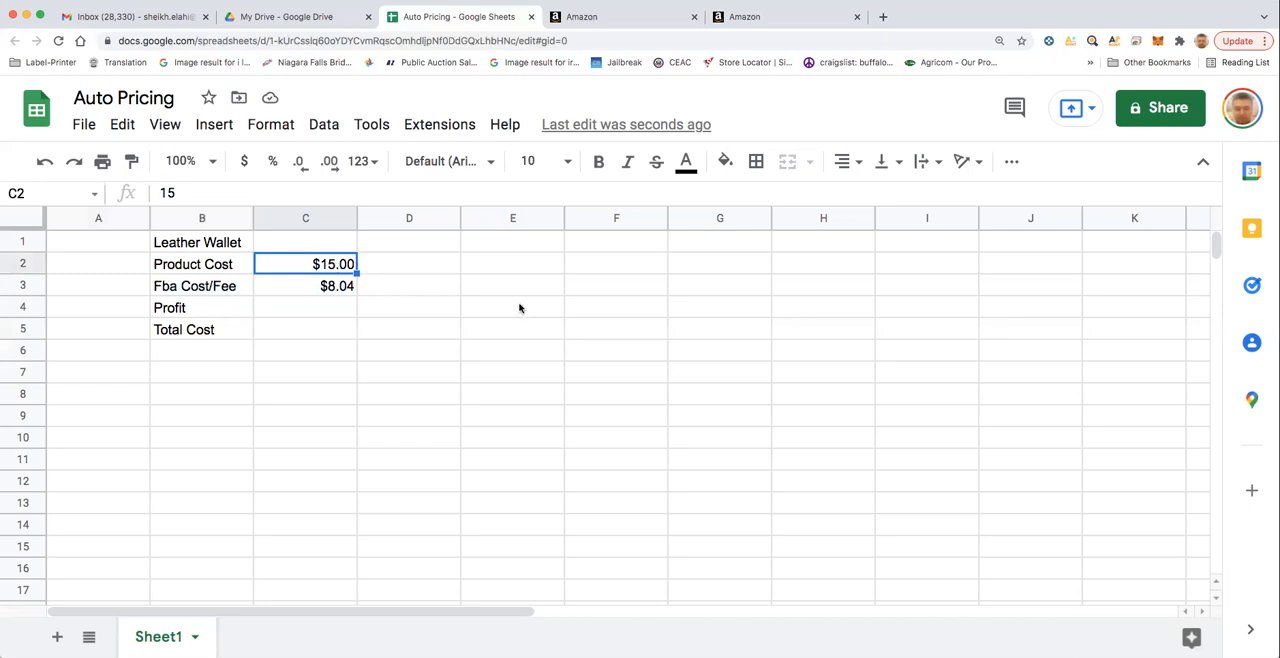
# - Enter the formula =C2*30% as the profit in C4 and dismiss the autofill suggestion for the total cost
pyautogui.click(319, 311)
pyautogui.write('=')
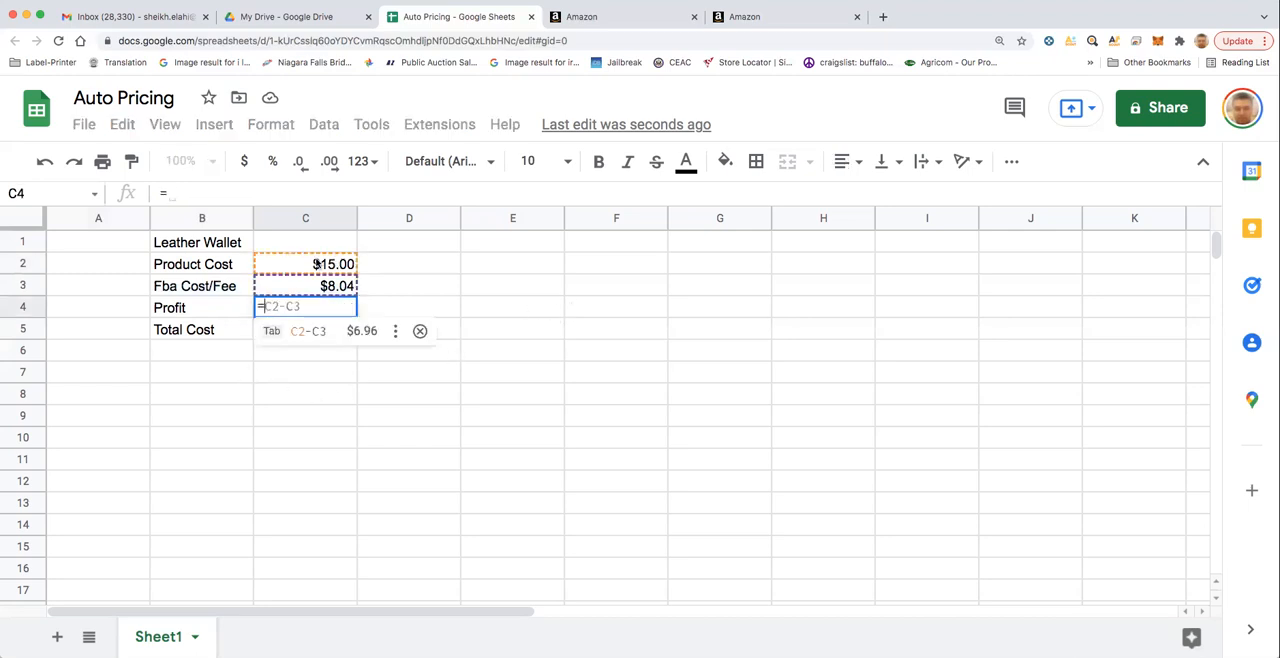
pyautogui.click(320, 264)
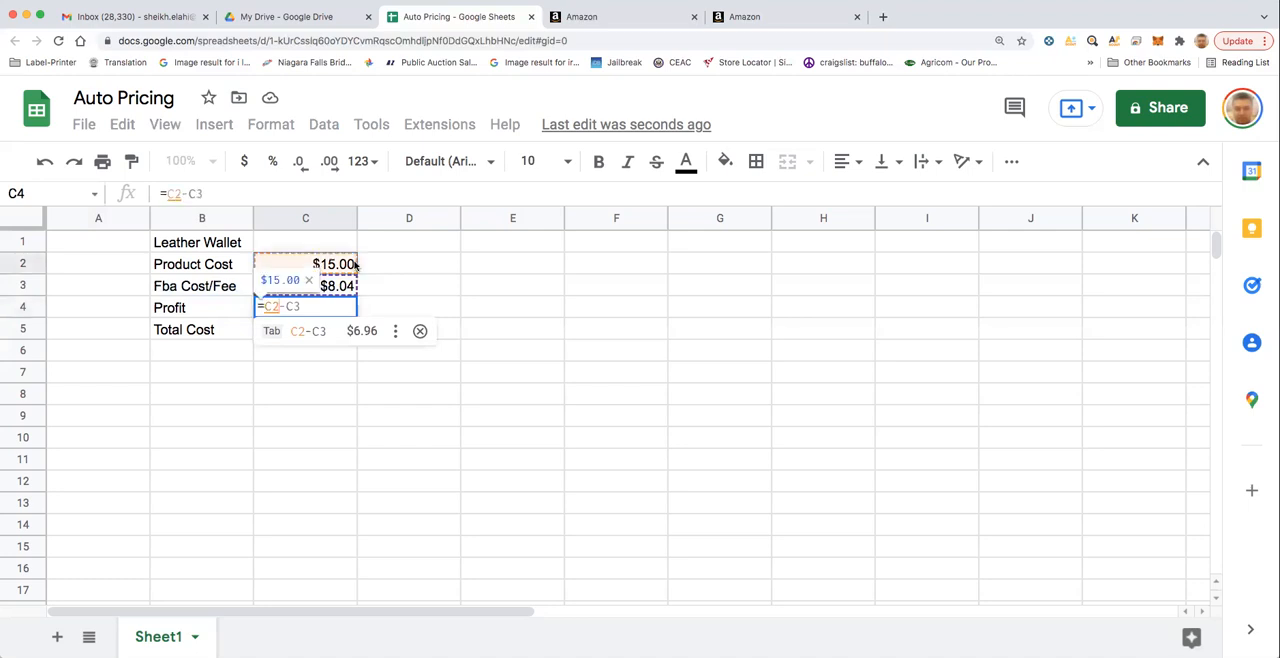
pyautogui.write('*30')
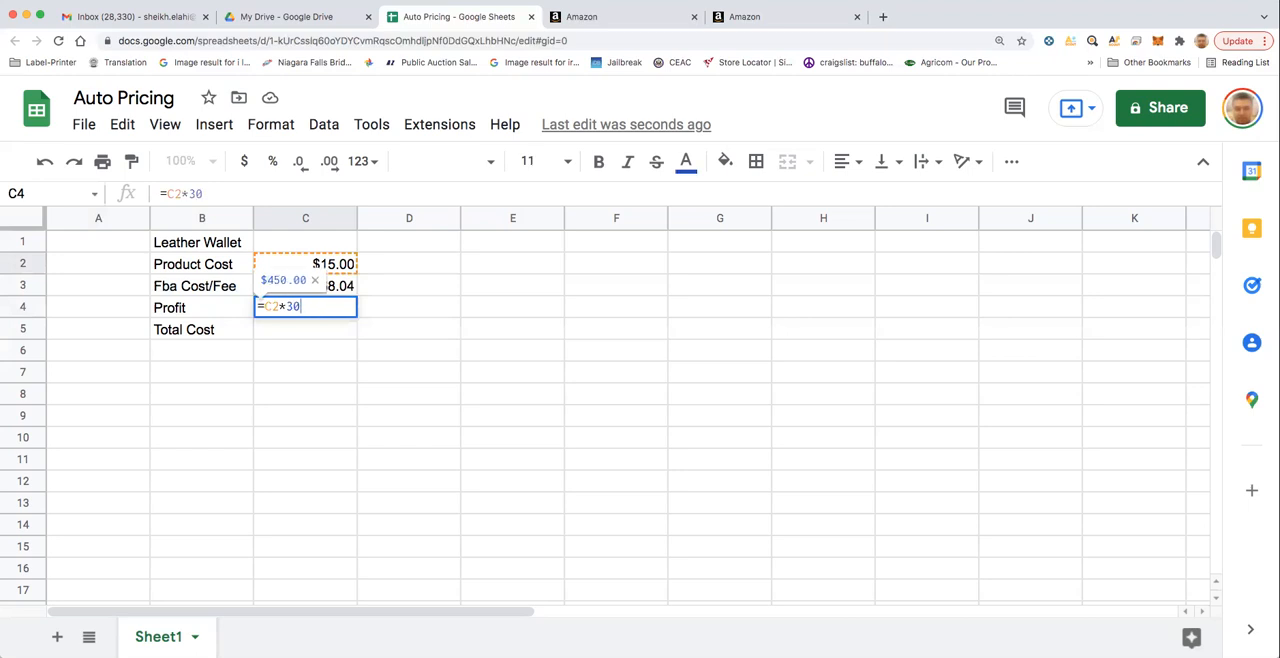
pyautogui.write('%')
pyautogui.press('Return')
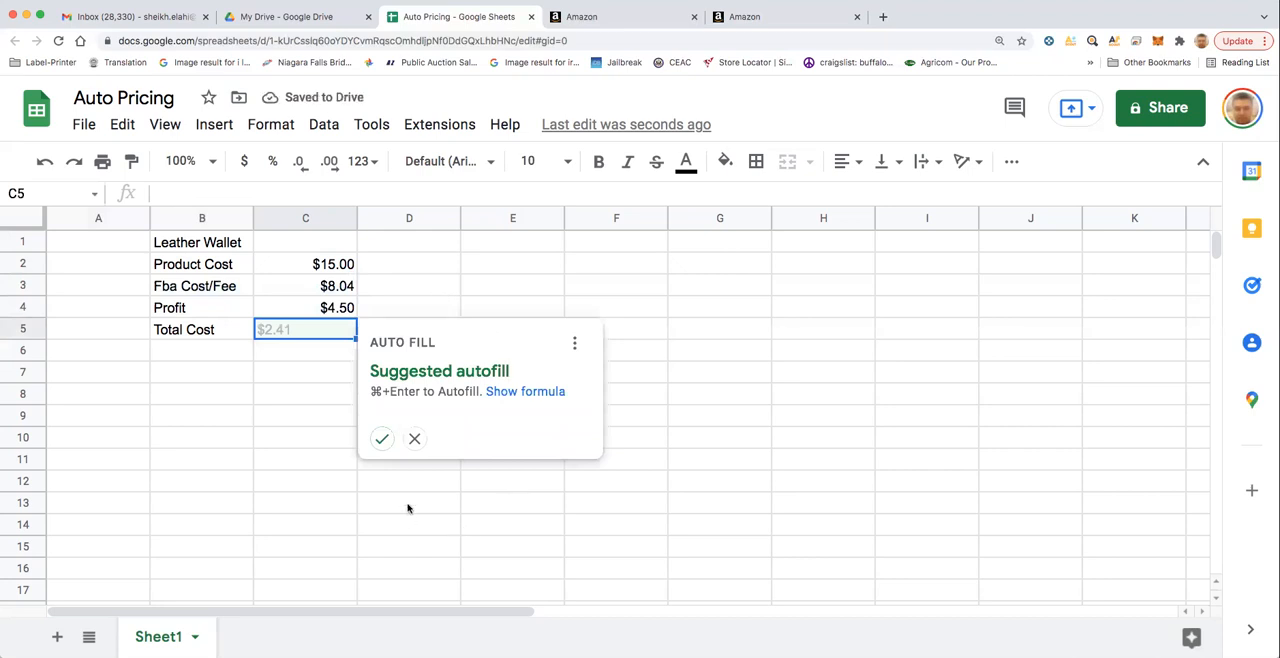
pyautogui.click(414, 438)
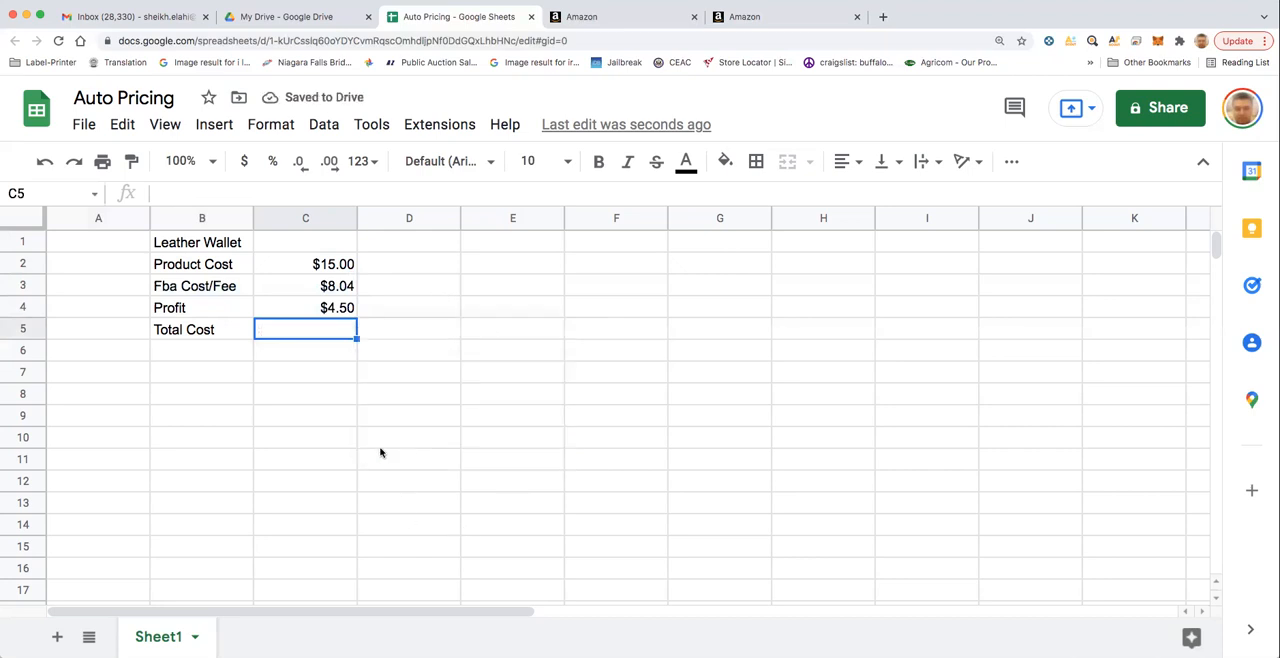
# - Set the profit percentage in C4's formula to 60%
pyautogui.click(340, 311)
pyautogui.doubleClick(300, 310)
pyautogui.click(292, 306)
pyautogui.press('BackSpace')
pyautogui.write('60')
pyautogui.press('Return')
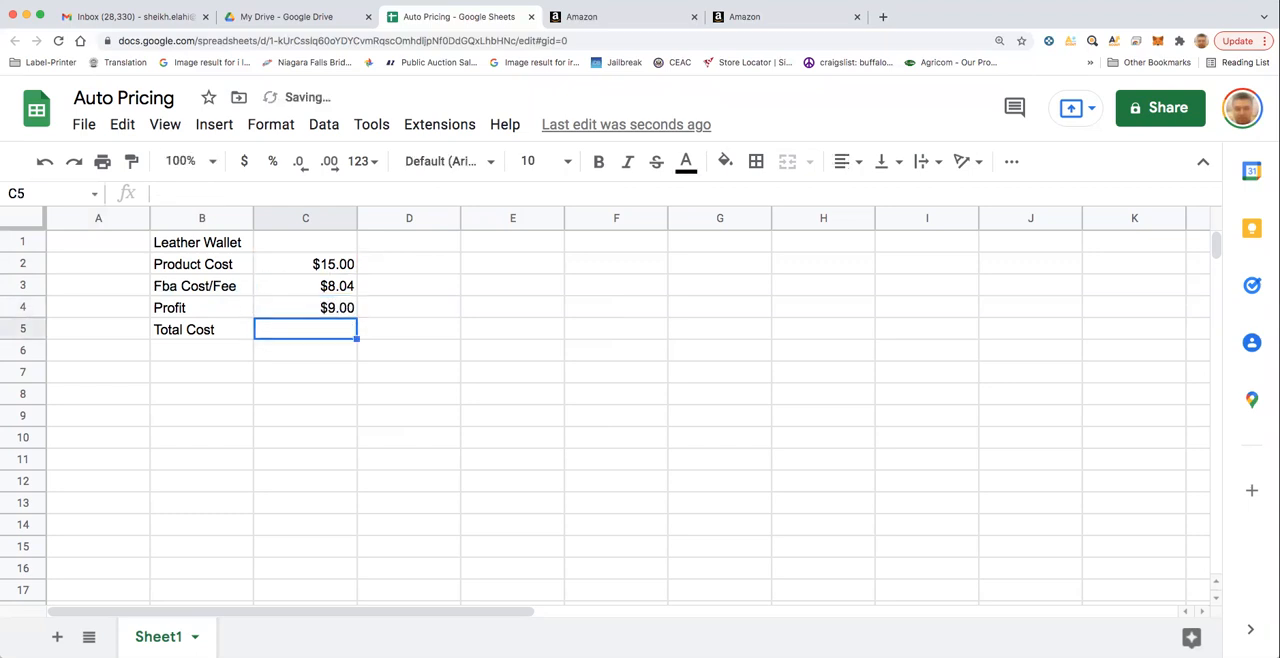
# - Set the profit formula in C4 to 50% of the product cost
pyautogui.click(296, 306)
pyautogui.doubleClick(294, 306)
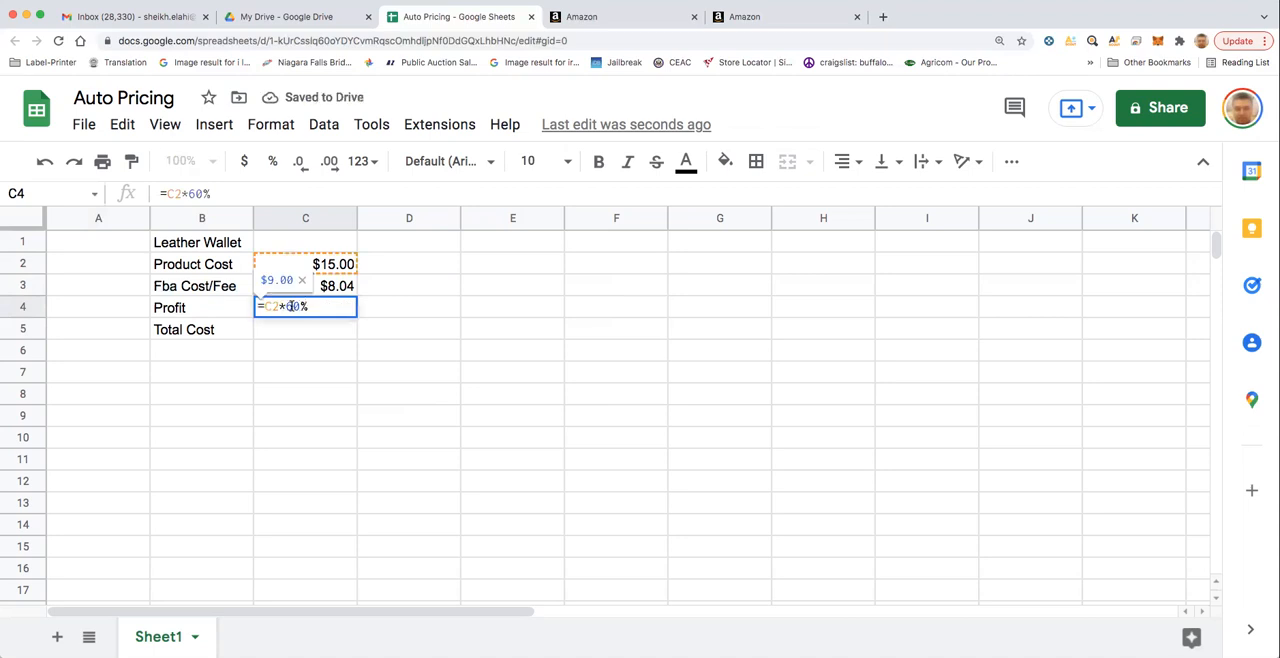
pyautogui.press('BackSpace')
pyautogui.write('5')
pyautogui.press('Return')
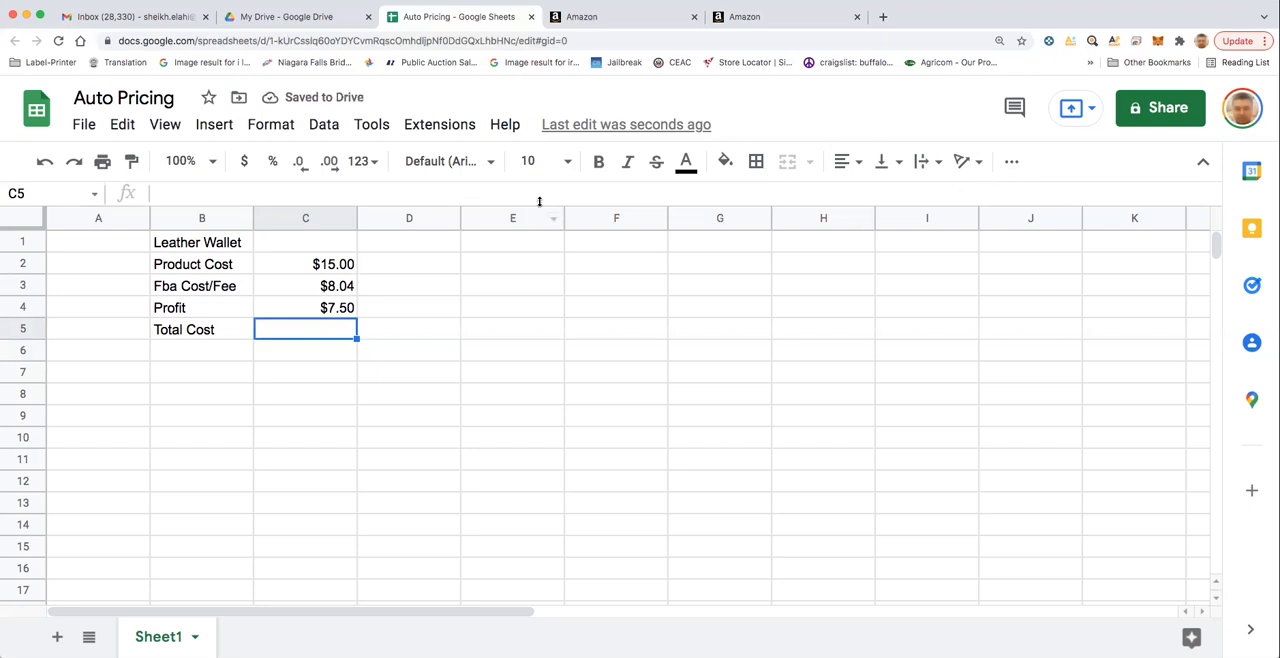
# - Calculate the total cost in C5 with a SUM of the product cost, FBA fee and profit cells C2:C4
pyautogui.click(1011, 161)
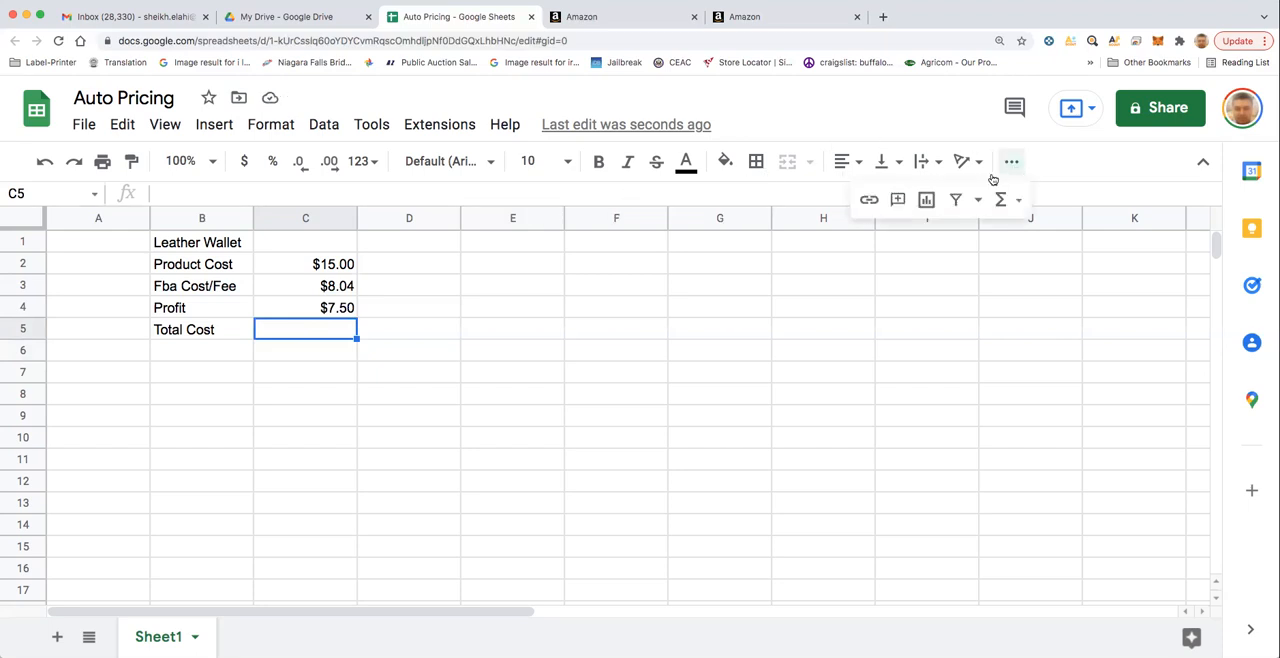
pyautogui.click(1000, 199)
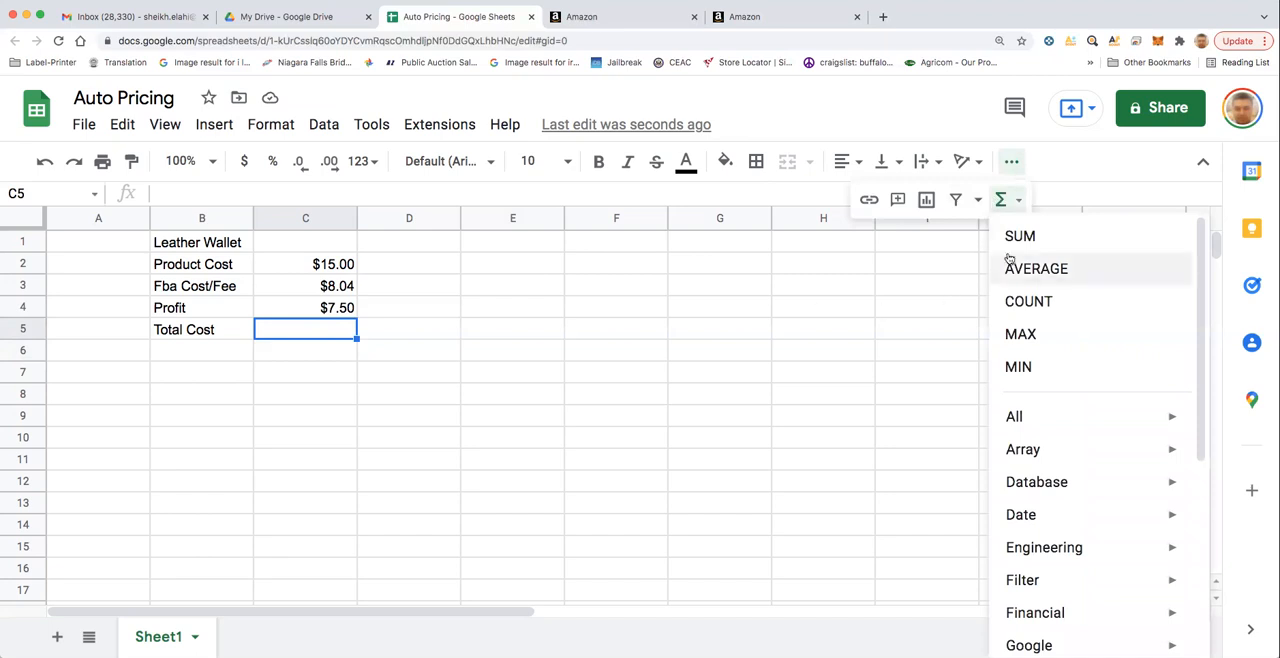
pyautogui.press('Return')
pyautogui.moveTo(300, 264); pyautogui.dragTo(291, 301)
pyautogui.press('Return')
pyautogui.click(354, 420)
pyautogui.click(316, 328)
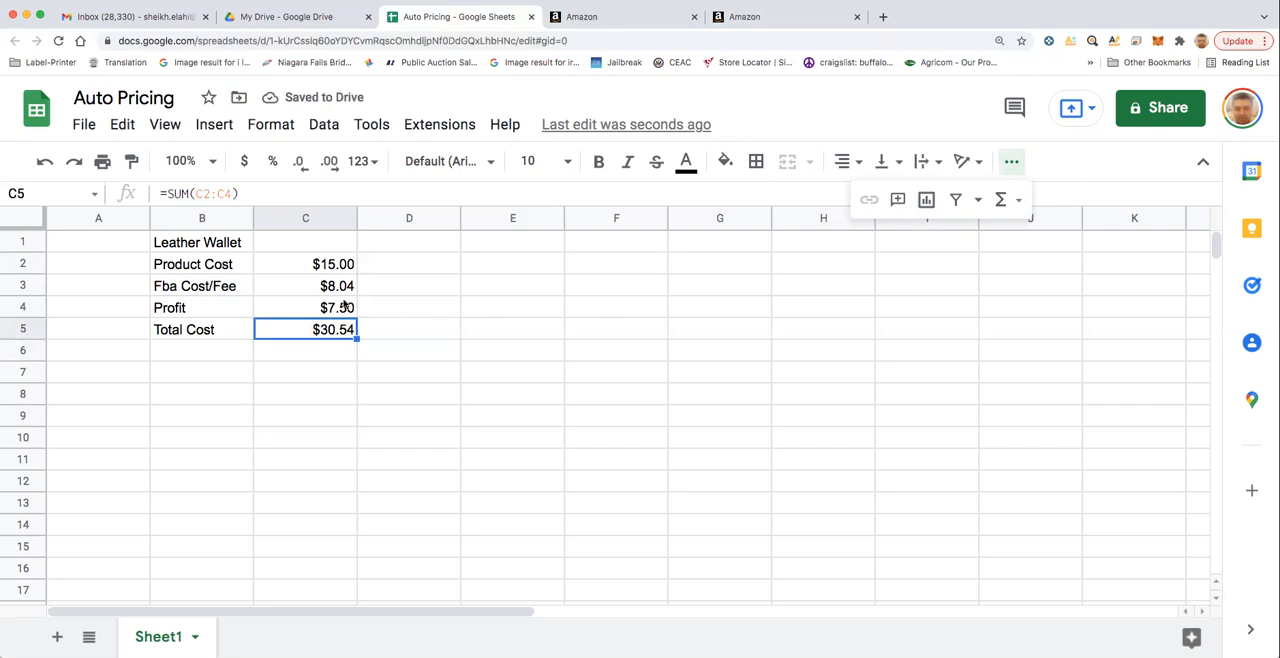
# - Set the profit percentage in C4's formula to 48%
pyautogui.doubleClick(330, 307)
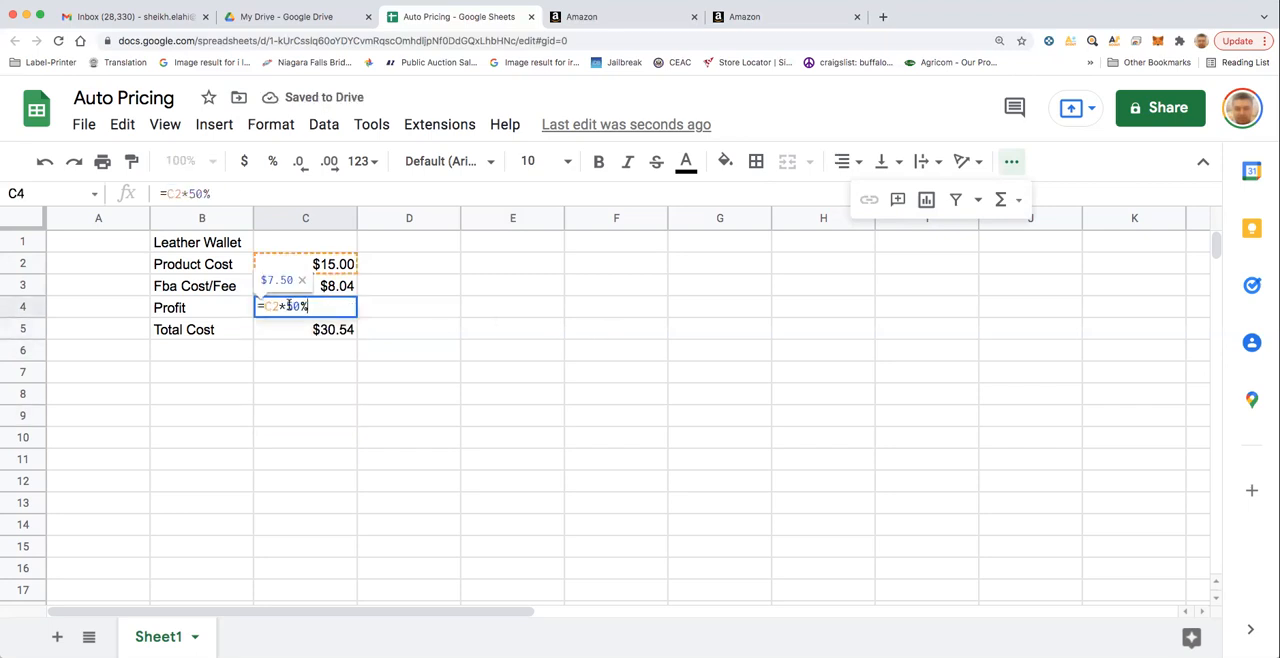
pyautogui.moveTo(288, 306); pyautogui.dragTo(297, 306)
pyautogui.write('48')
pyautogui.press('Return')
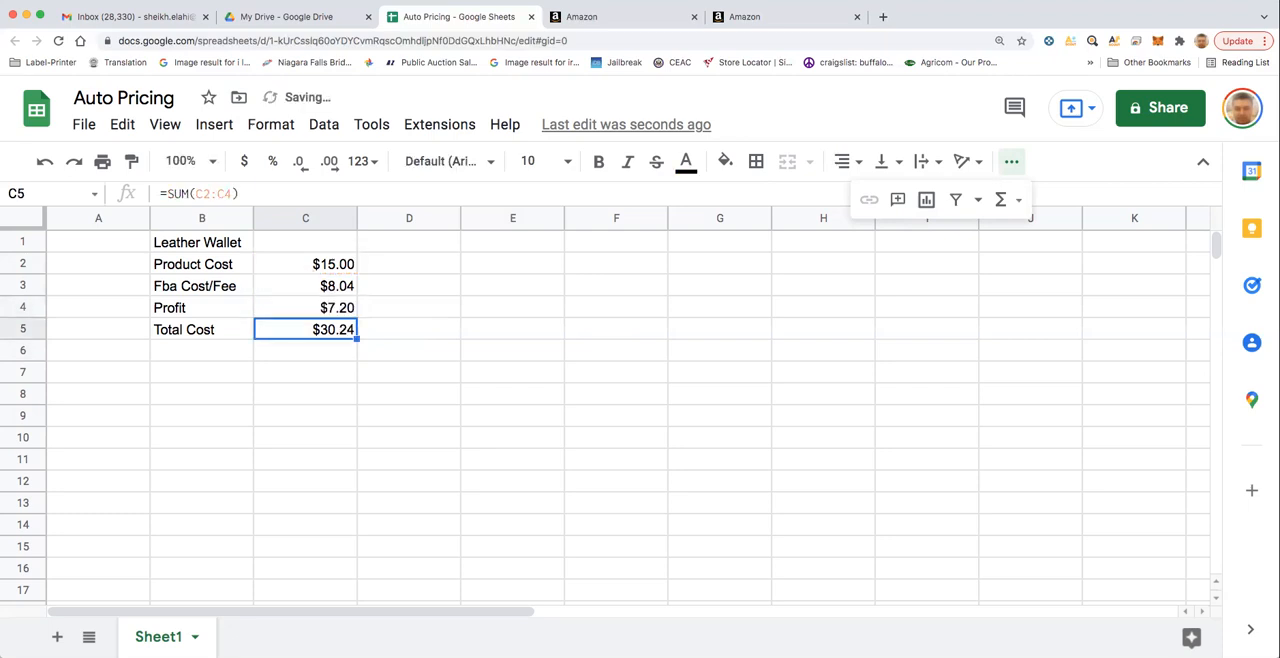
# - Set the profit formula in C4 to 40% of the product cost
pyautogui.click(296, 310)
pyautogui.doubleClick(296, 310)
pyautogui.moveTo(288, 307); pyautogui.dragTo(296, 307)
pyautogui.write('40')
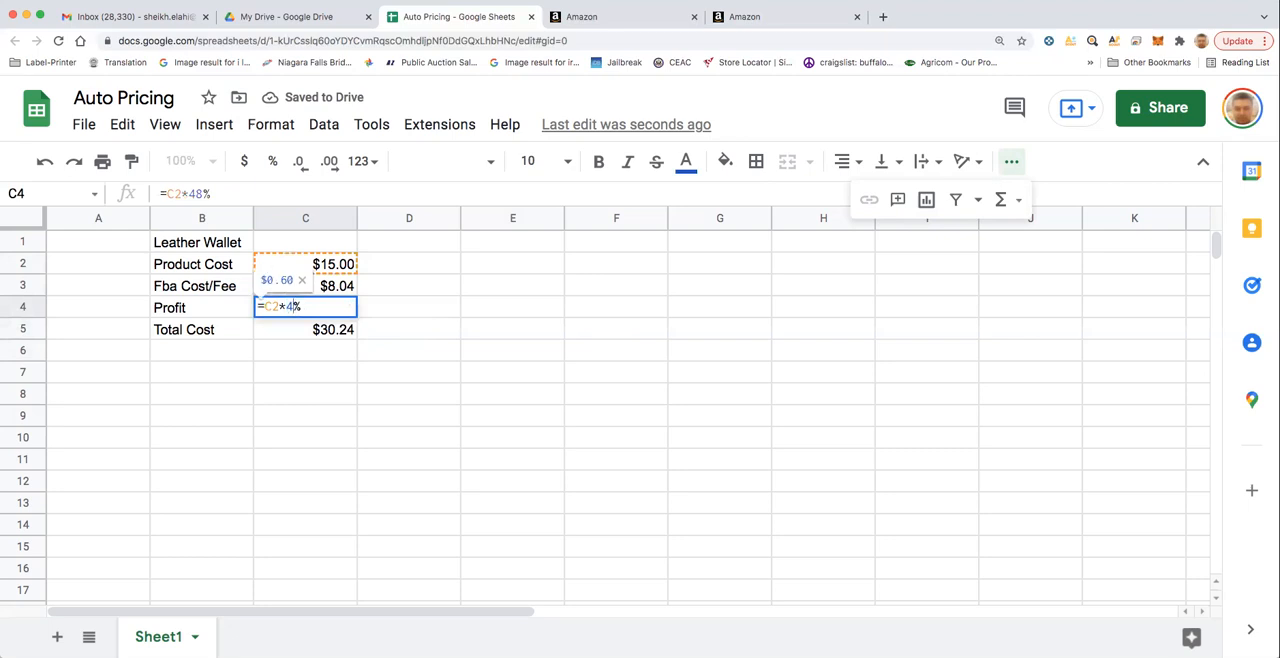
pyautogui.press('Return')
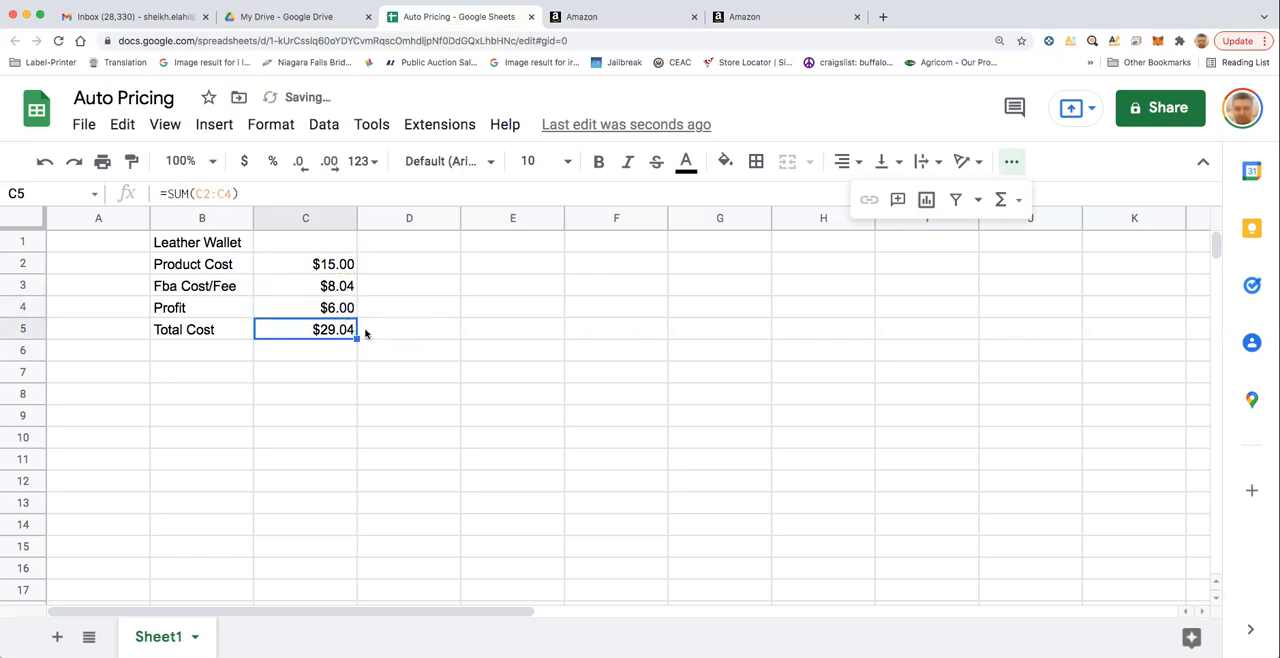
# - Set the profit percentage in C4's formula to 45%
pyautogui.click(323, 310)
pyautogui.doubleClick(322, 309)
pyautogui.click(301, 306)
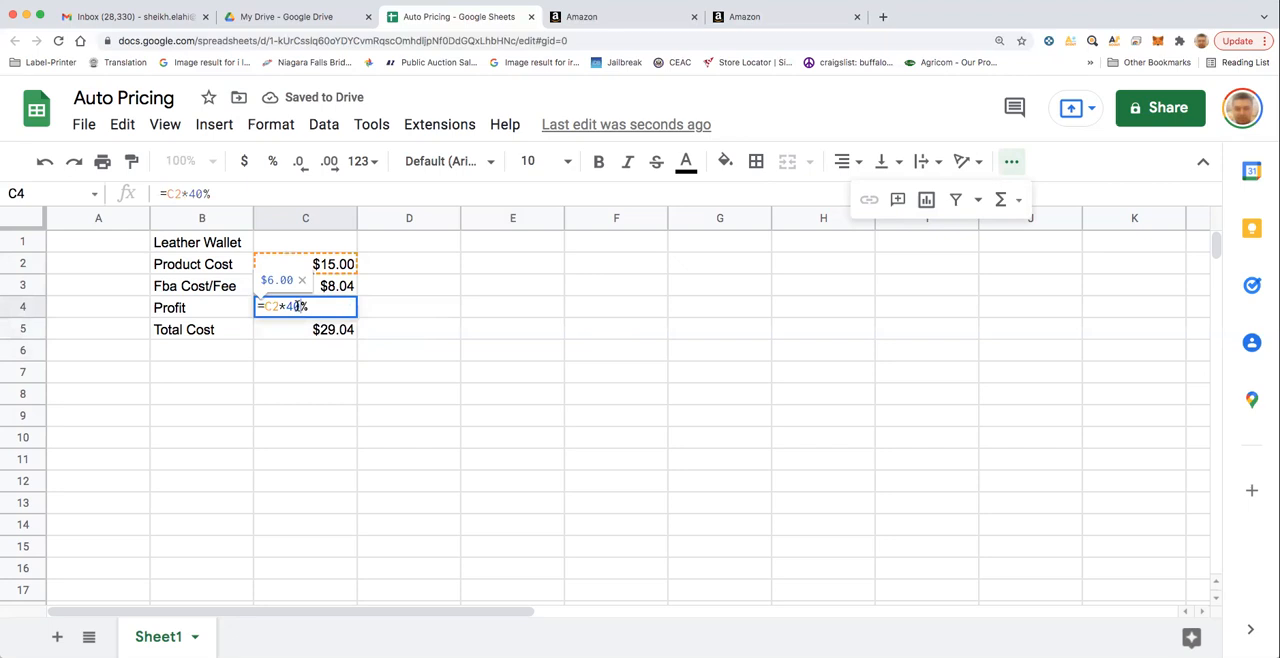
pyautogui.press('BackSpace')
pyautogui.write('5')
pyautogui.press('Return')
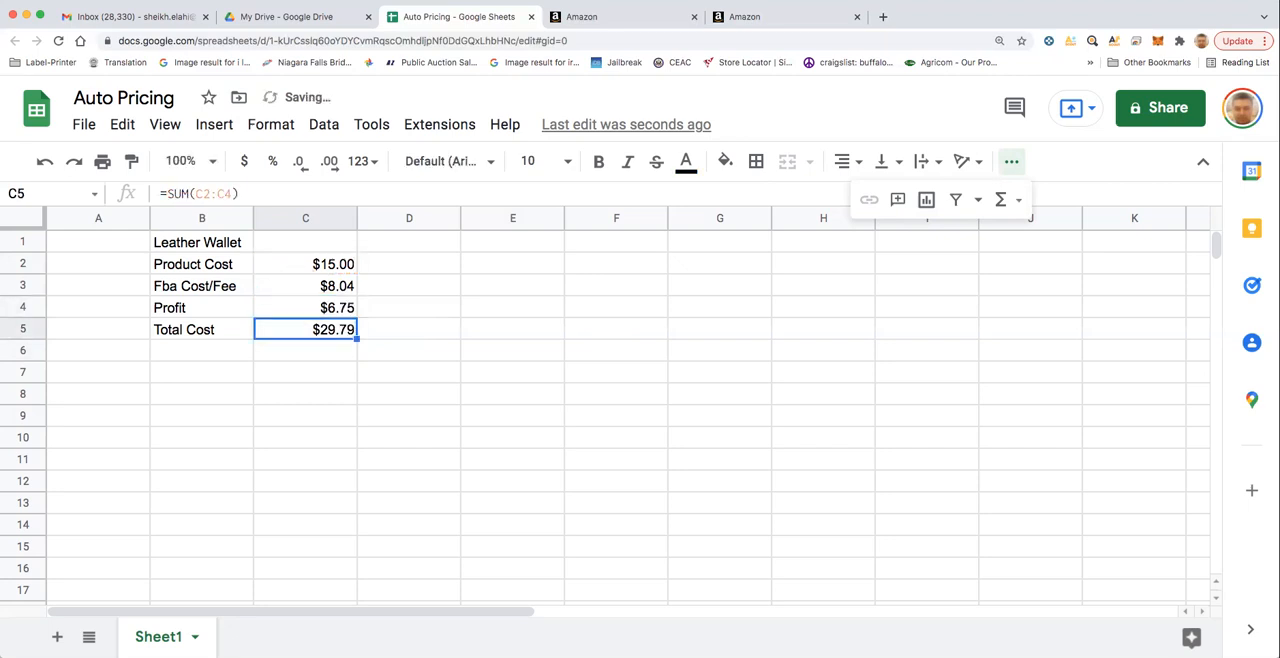
pyautogui.click(466, 356)
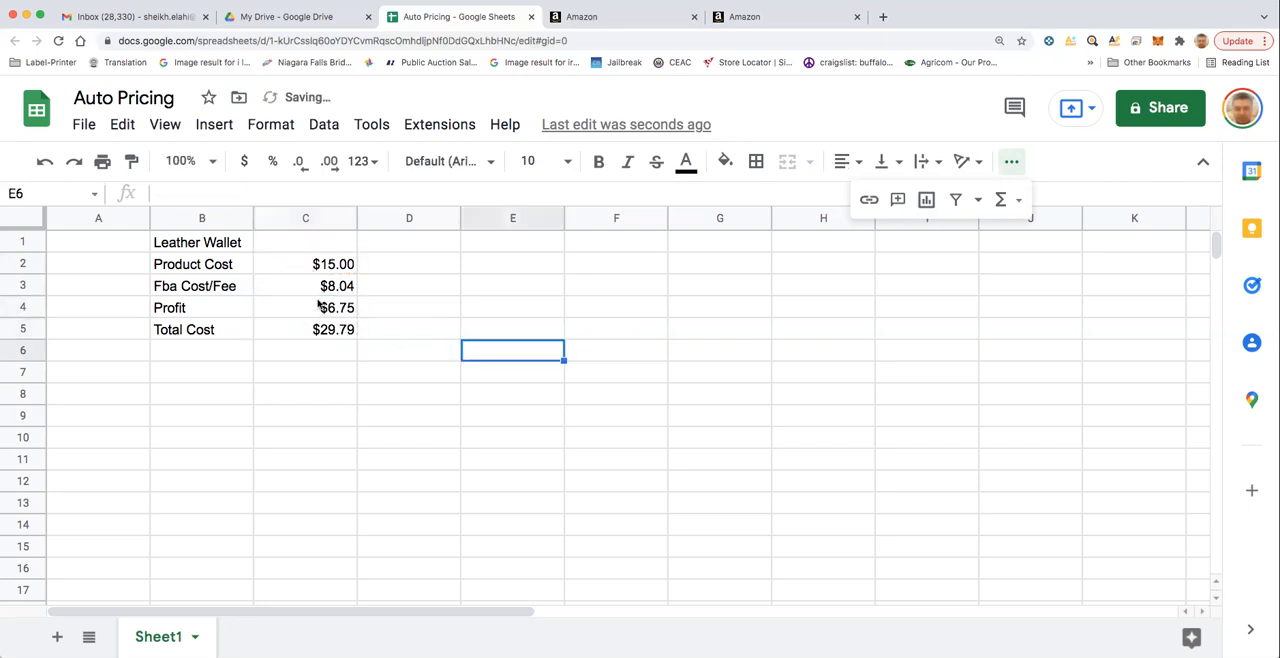
# - Review the product cost, FBA fee, profit and total cost cells of the wallet and their formulas
pyautogui.click(248, 308)
pyautogui.click(333, 288)
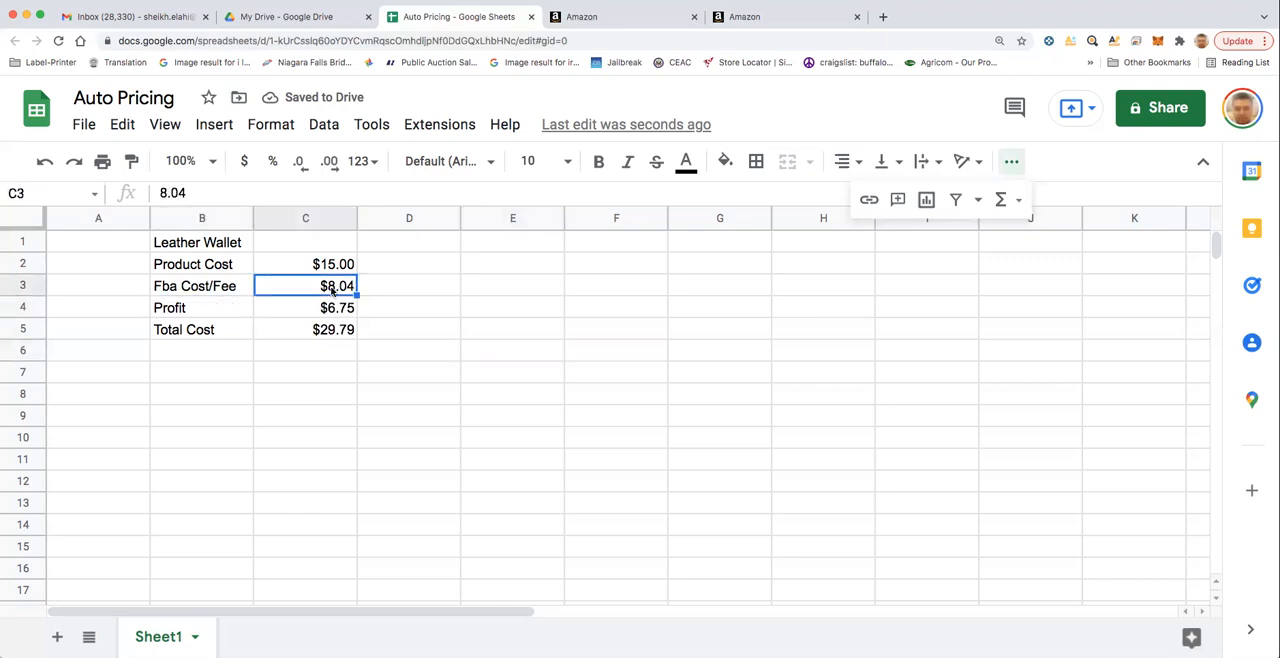
pyautogui.click(336, 335)
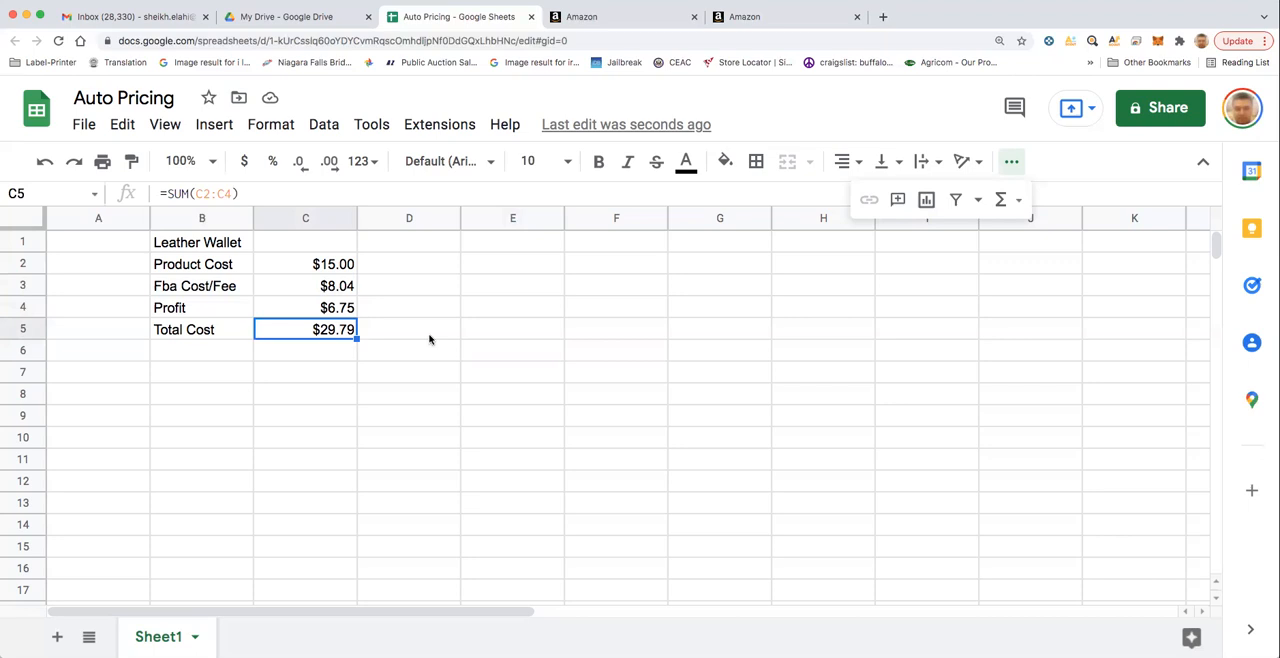
pyautogui.click(325, 265)
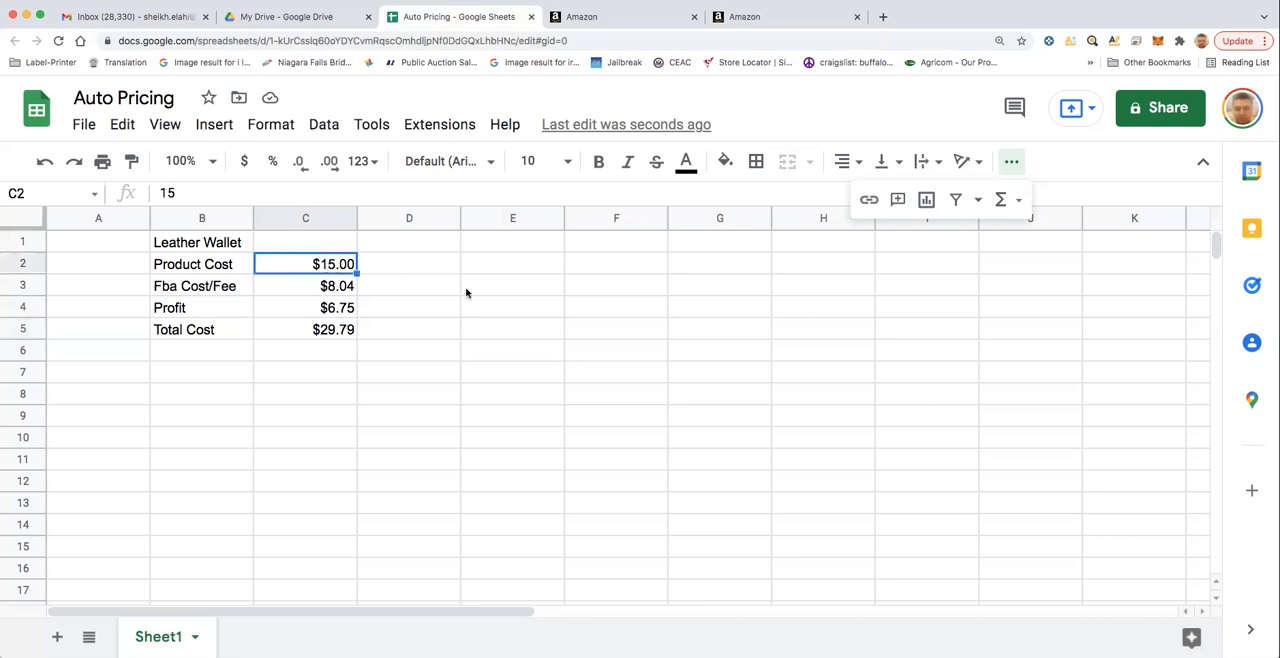
pyautogui.click(336, 288)
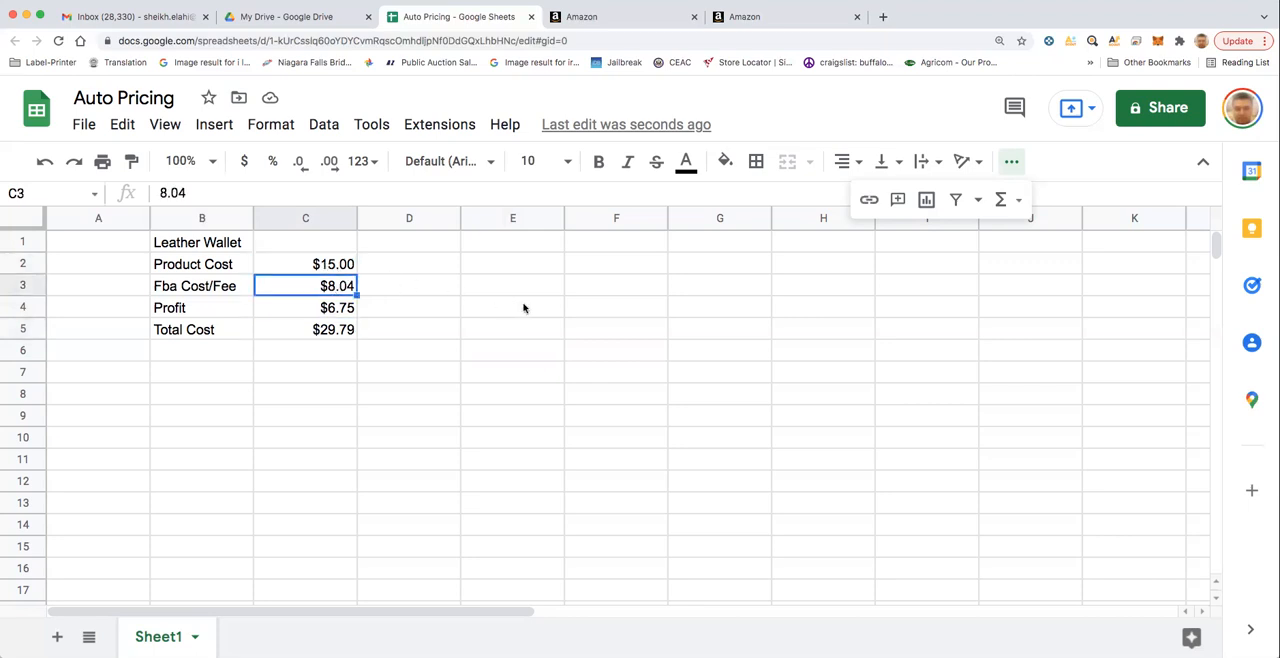
pyautogui.click(348, 310)
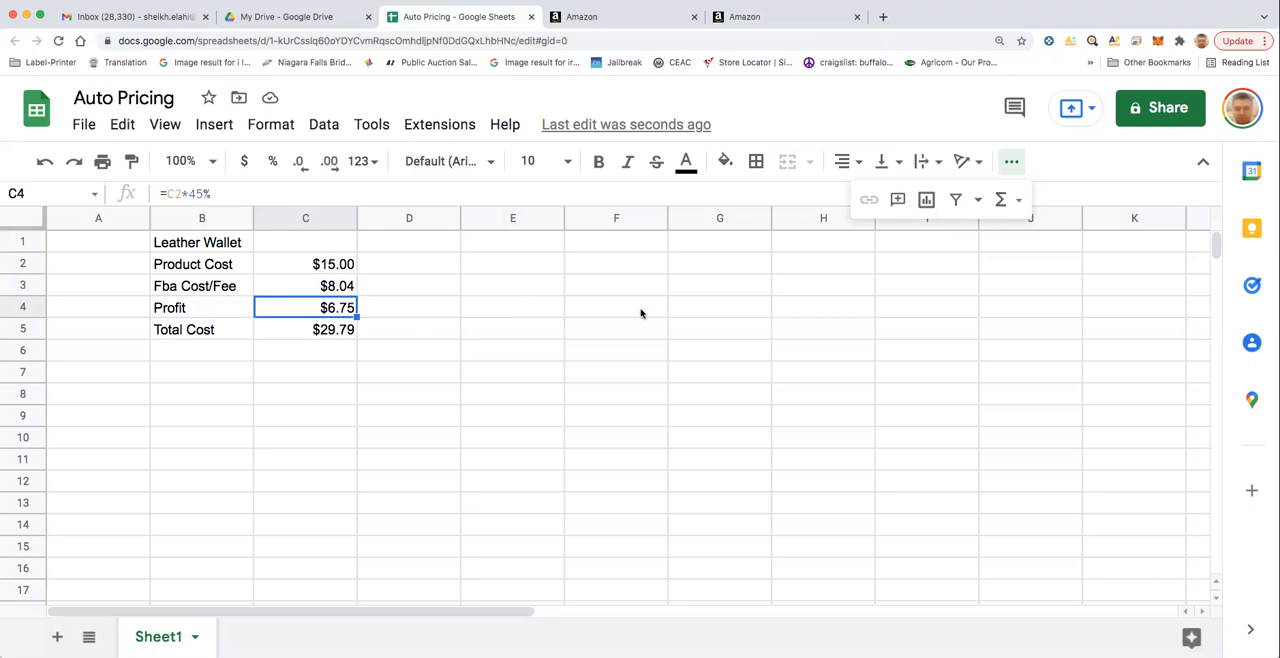
pyautogui.click(320, 334)
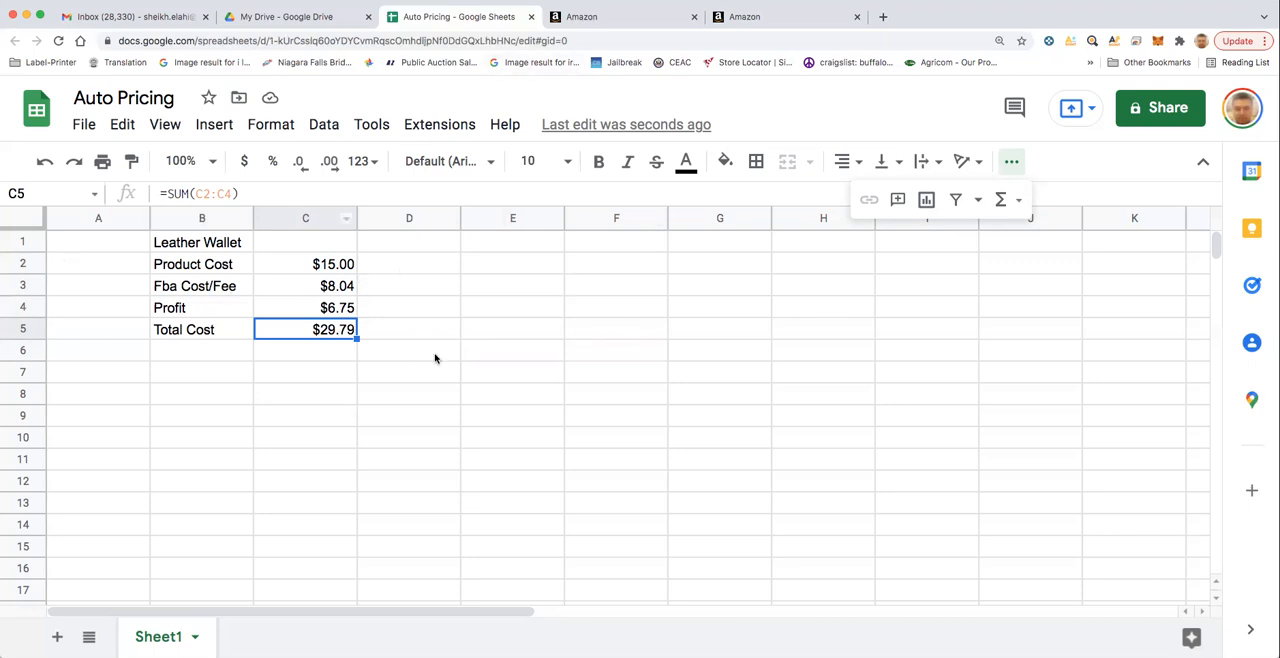
pyautogui.click(443, 247)
pyautogui.click(592, 241)
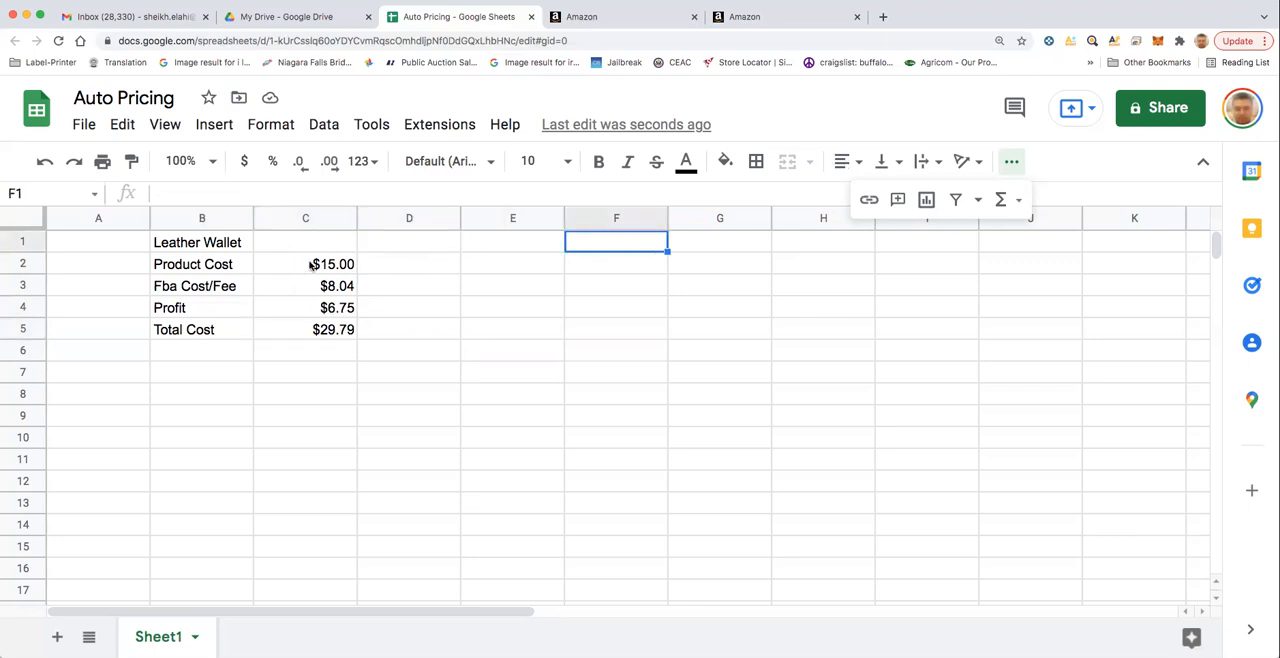
pyautogui.click(312, 267)
pyautogui.click(318, 289)
pyautogui.click(320, 308)
pyautogui.click(322, 337)
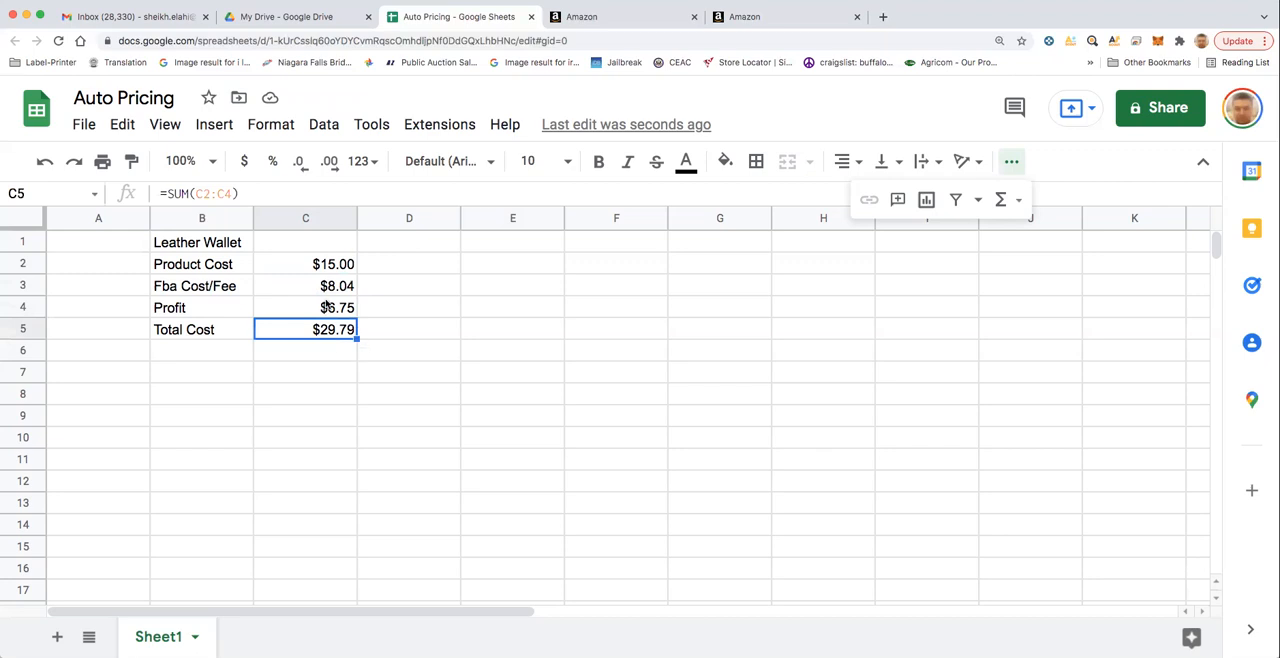
pyautogui.moveTo(143, 310); pyautogui.dragTo(330, 310)
pyautogui.click(551, 314)
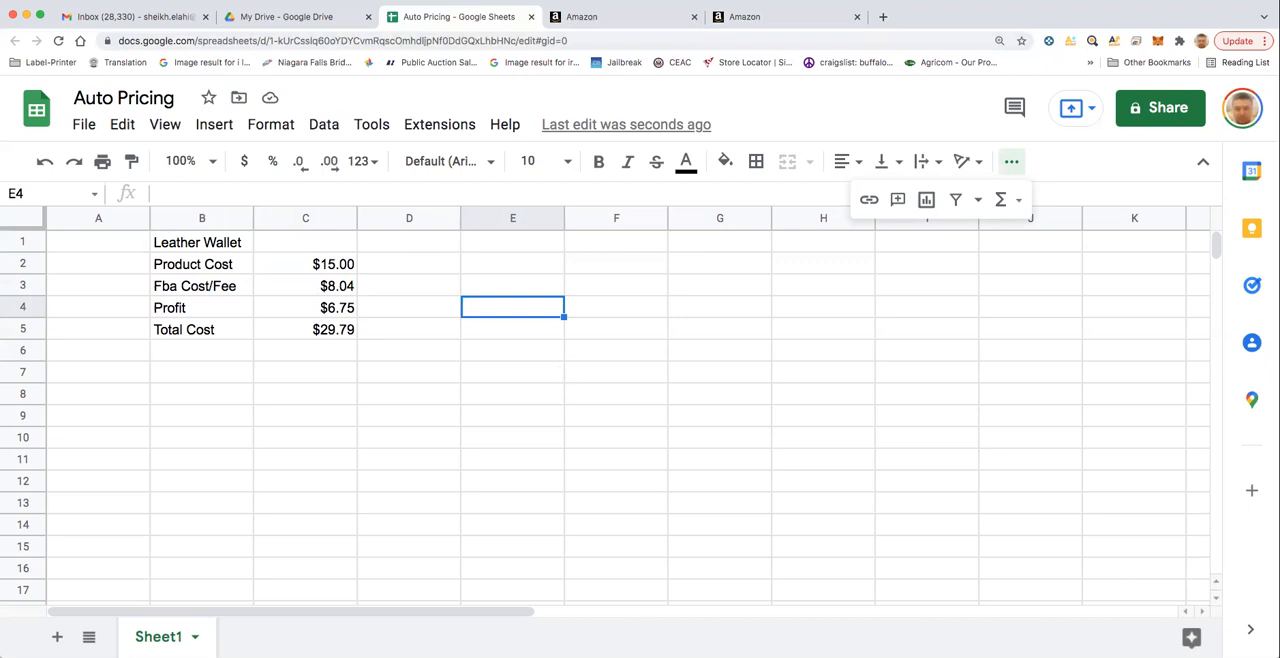
# - Switch to Amazon Seller Central and open the Automate Pricing page
pyautogui.click(718, 20)
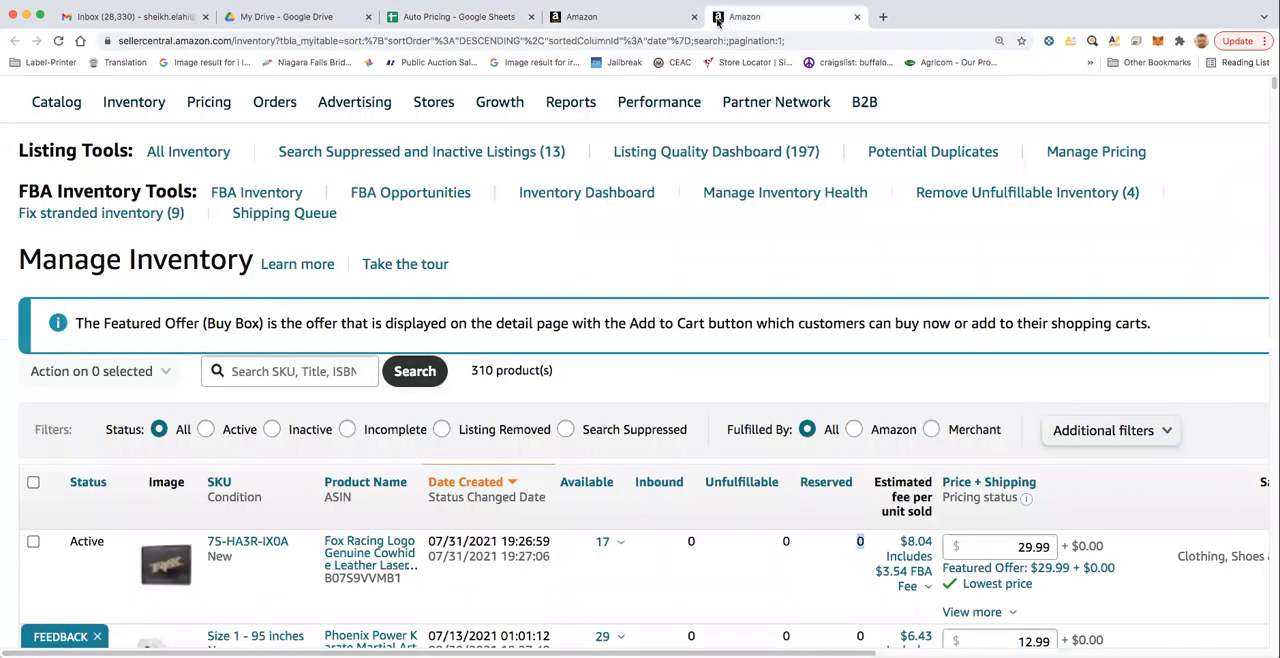
pyautogui.click(676, 16)
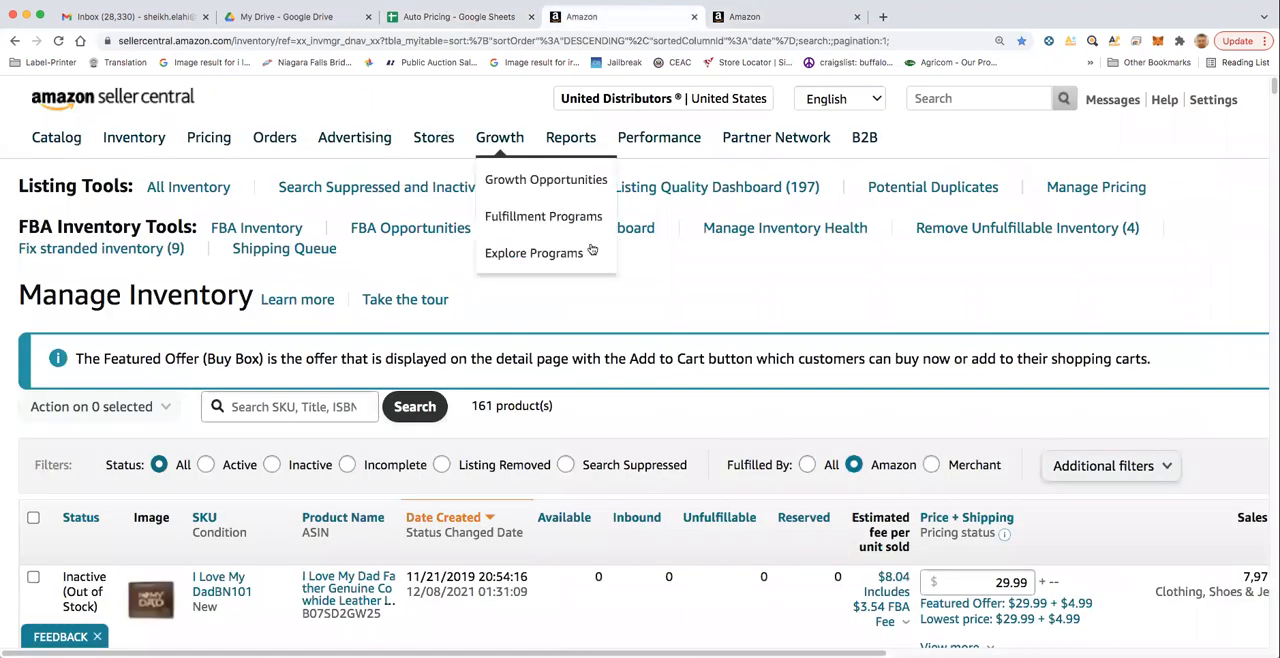
pyautogui.moveTo(218, 140)
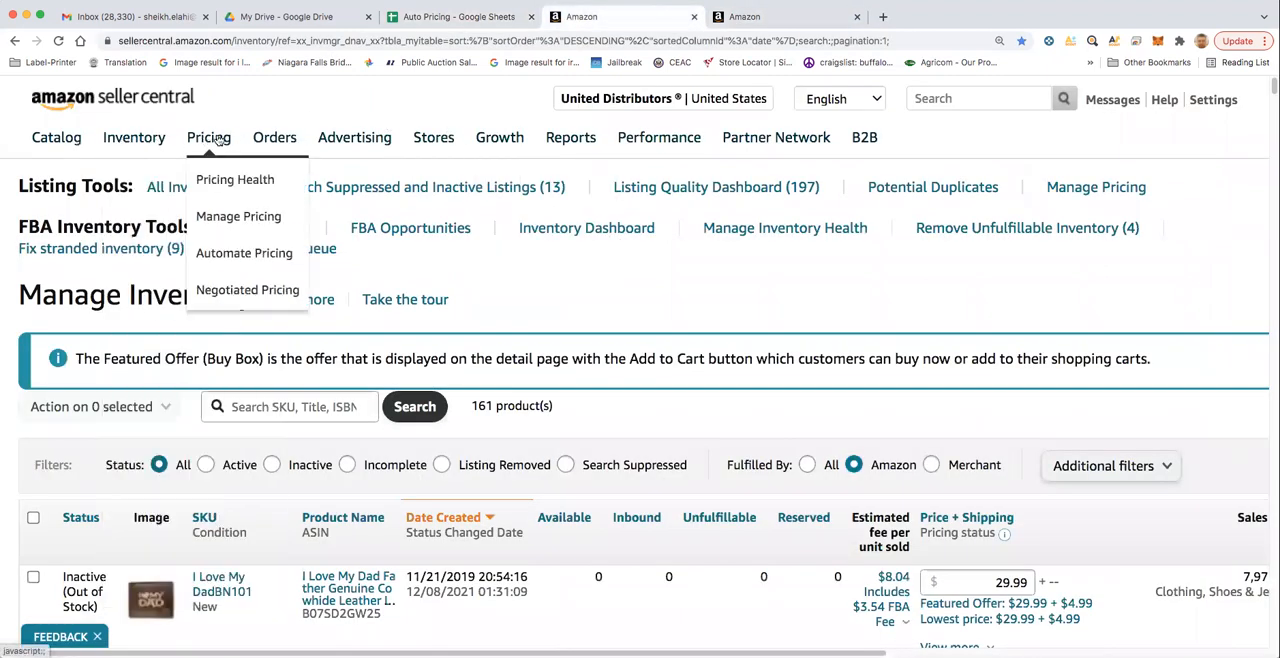
pyautogui.click(240, 266)
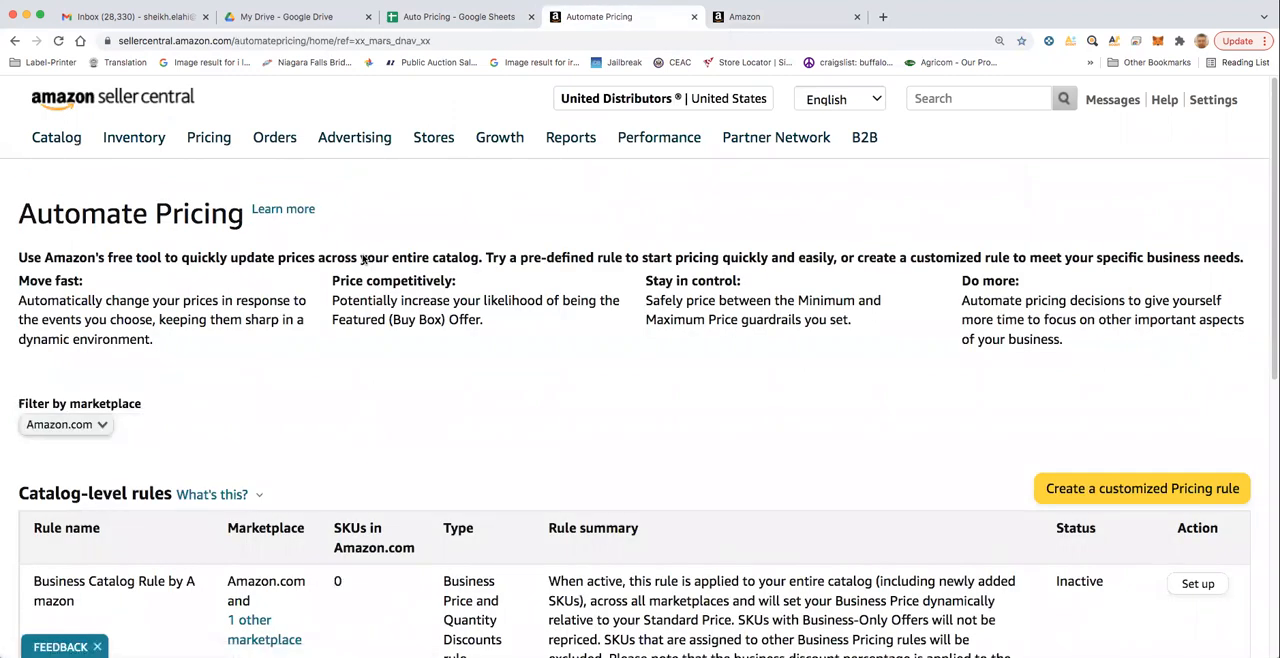
# - Start a customized pricing rule of type Competitive Lowest Price named Lowest Price, available in the Amazon.com marketplace
pyautogui.click(1087, 494)
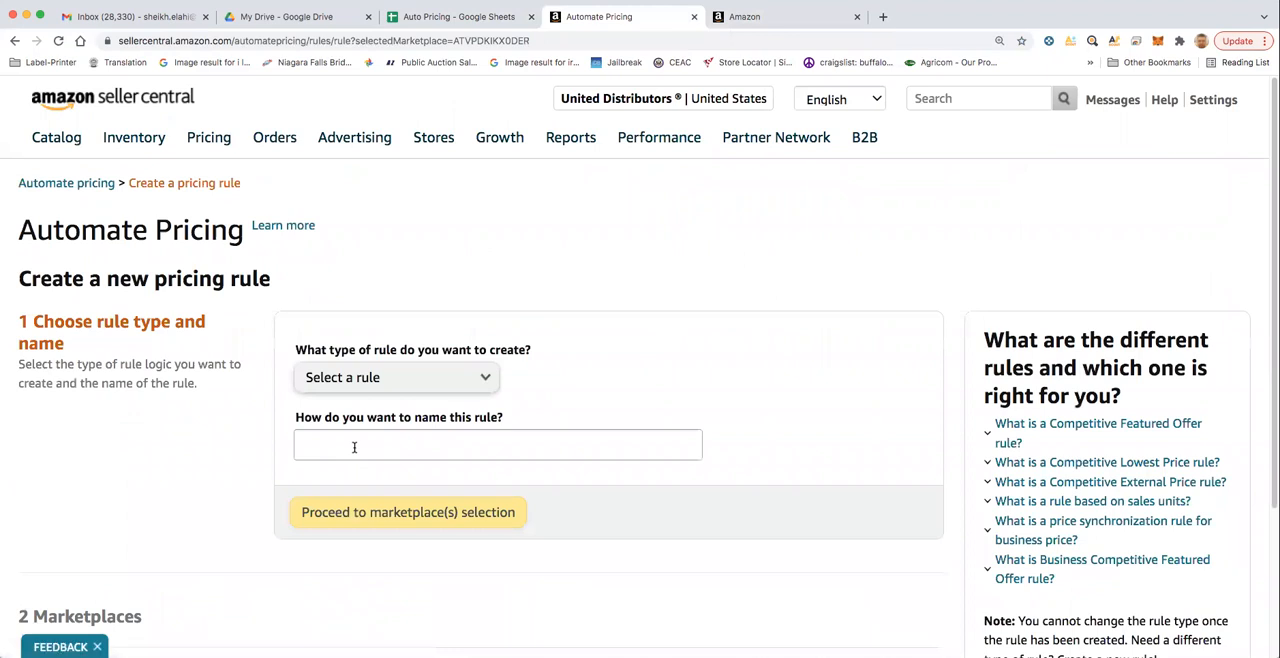
pyautogui.click(418, 382)
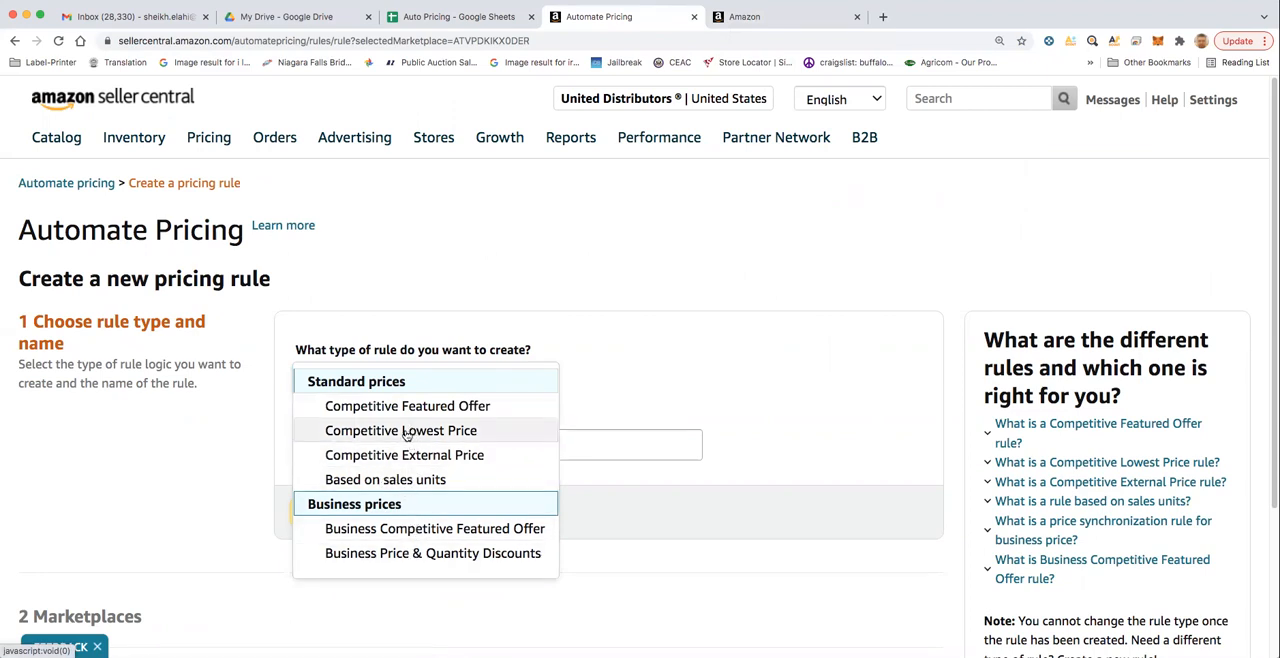
pyautogui.click(406, 432)
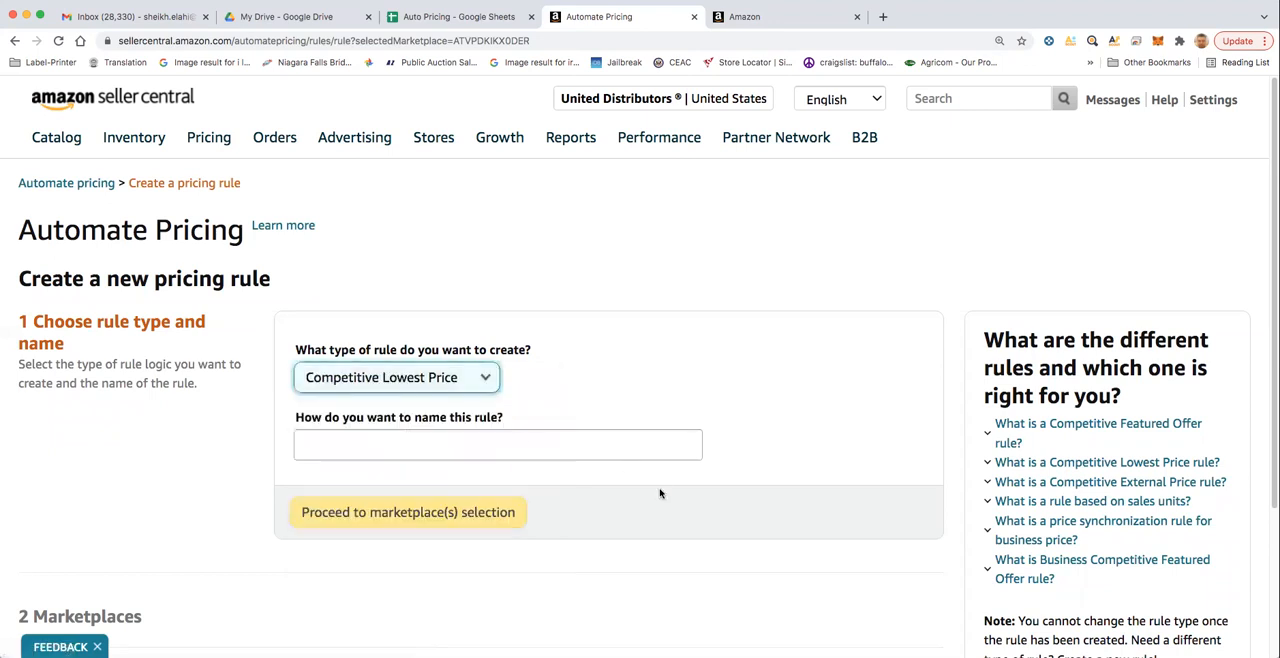
pyautogui.click(471, 450)
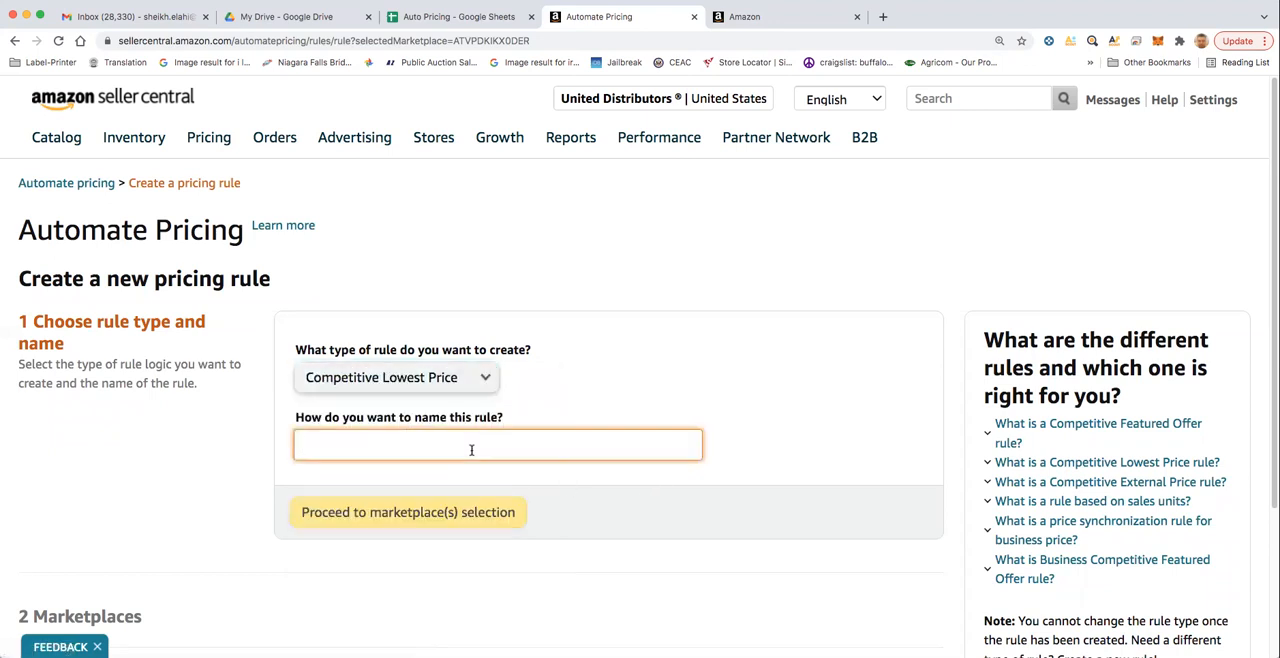
pyautogui.write('Lowe')
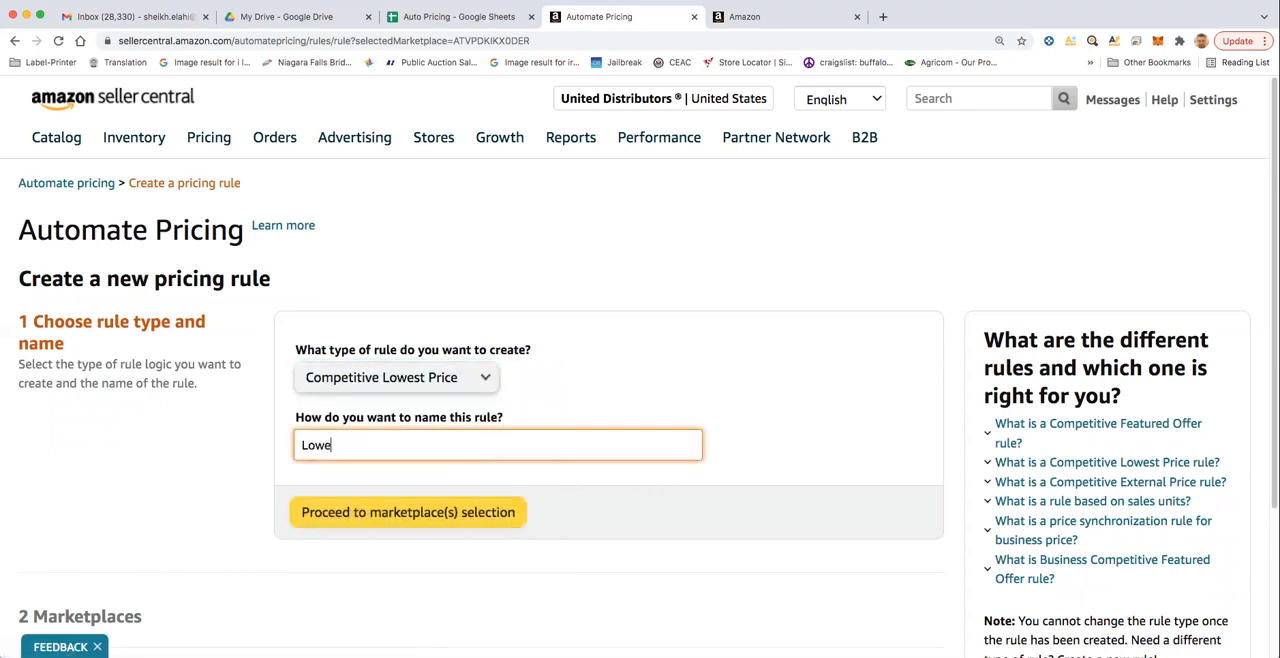
pyautogui.write('st Price')
pyautogui.click(408, 515)
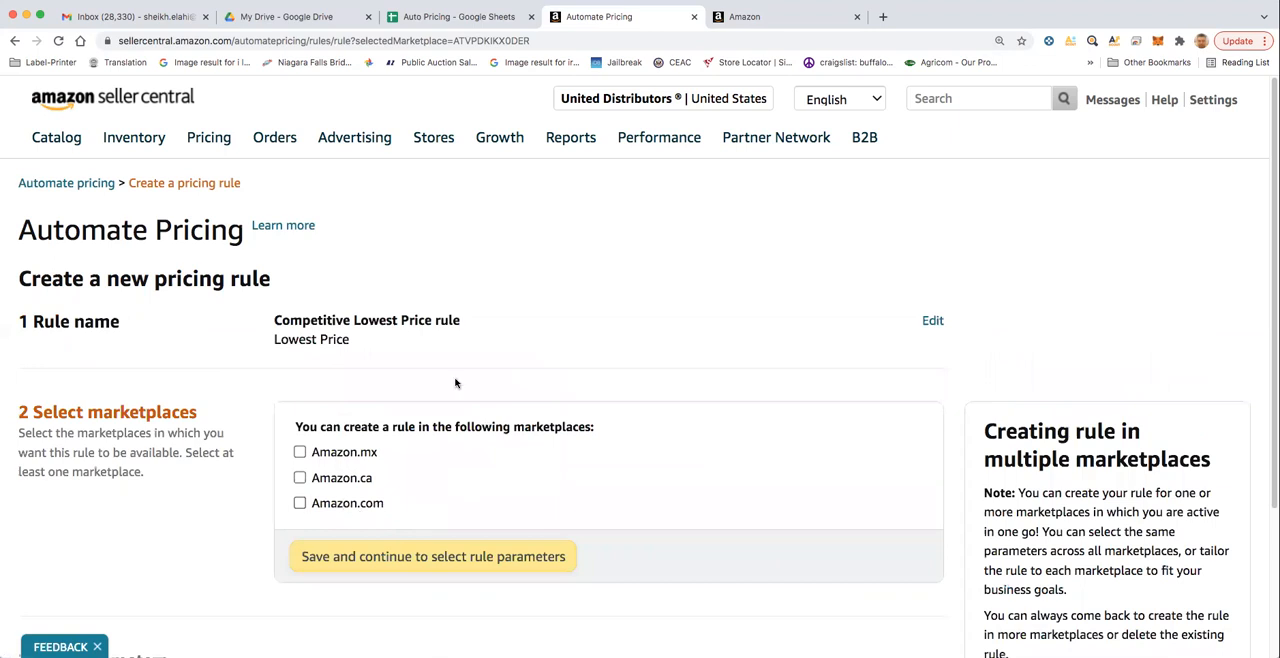
pyautogui.click(300, 503)
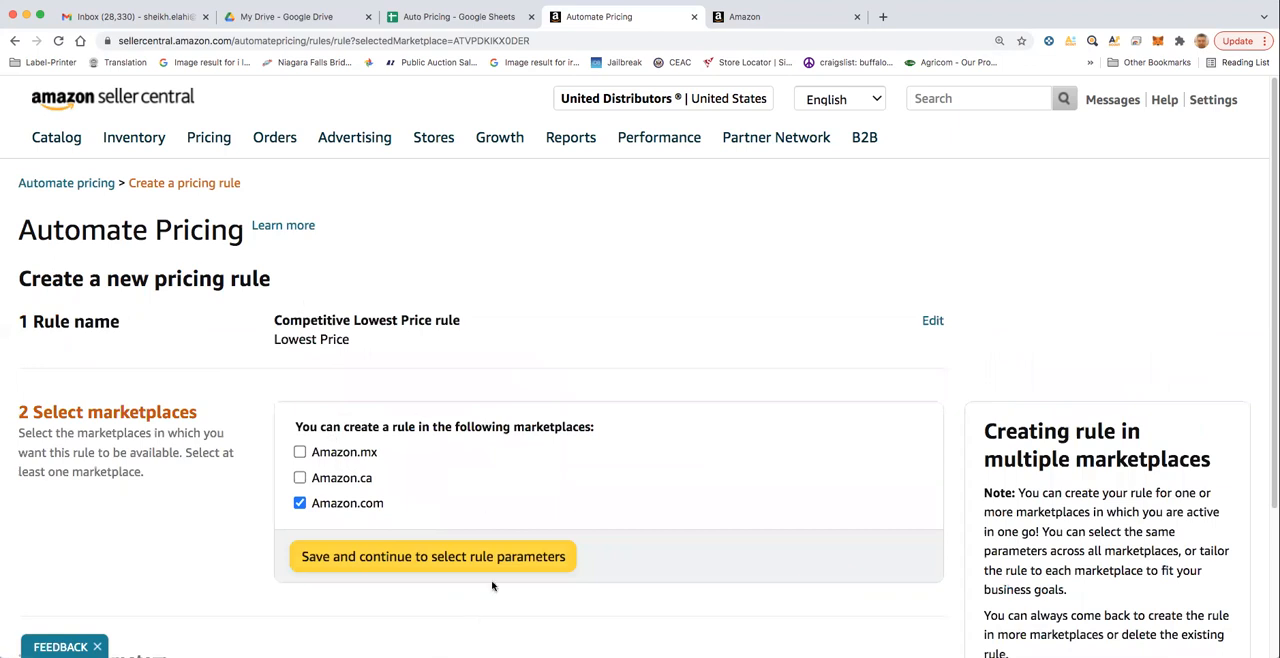
pyautogui.click(425, 561)
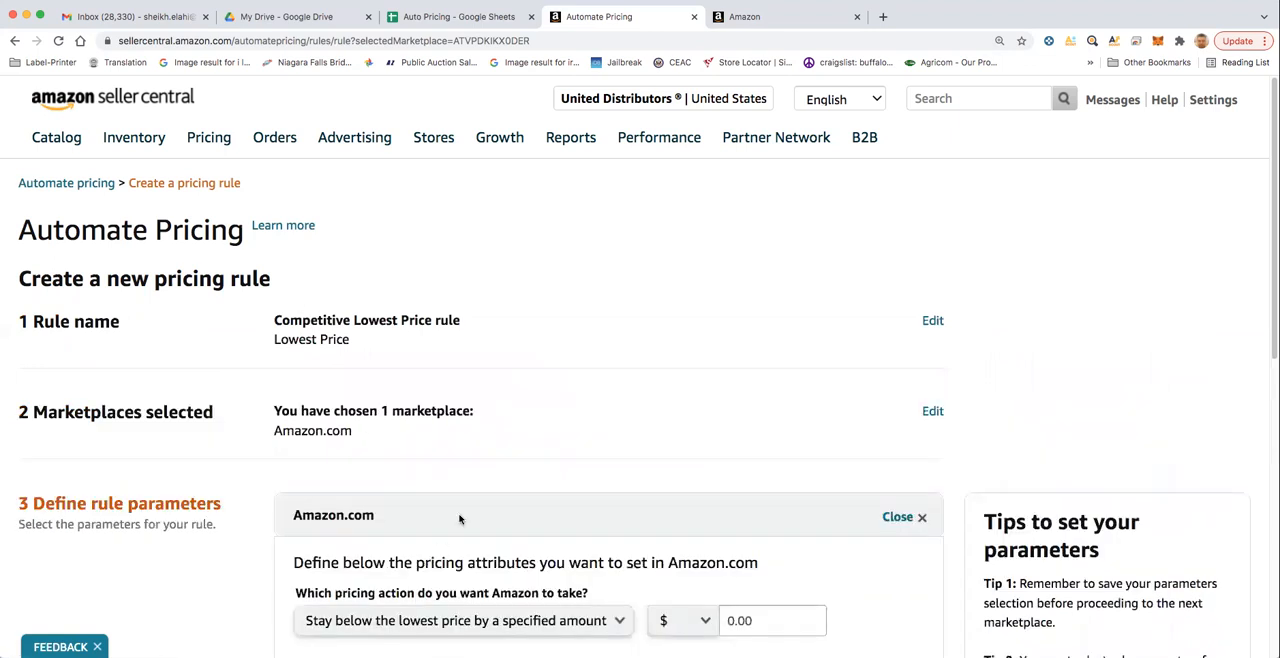
# - Set the rule to match the lowest price, compared only with specific offers that have the same fulfillment method
pyautogui.scroll(-1, 446, 441)
pyautogui.scroll(-3, 445, 440)
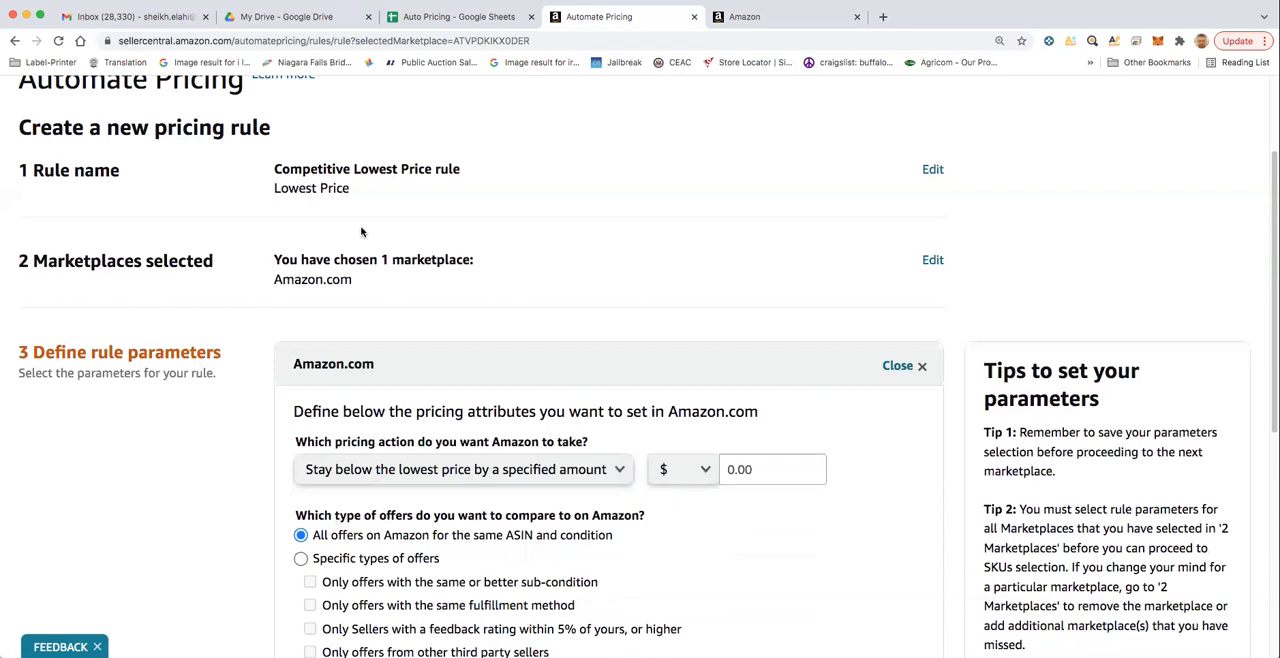
pyautogui.scroll(-3, 436, 443)
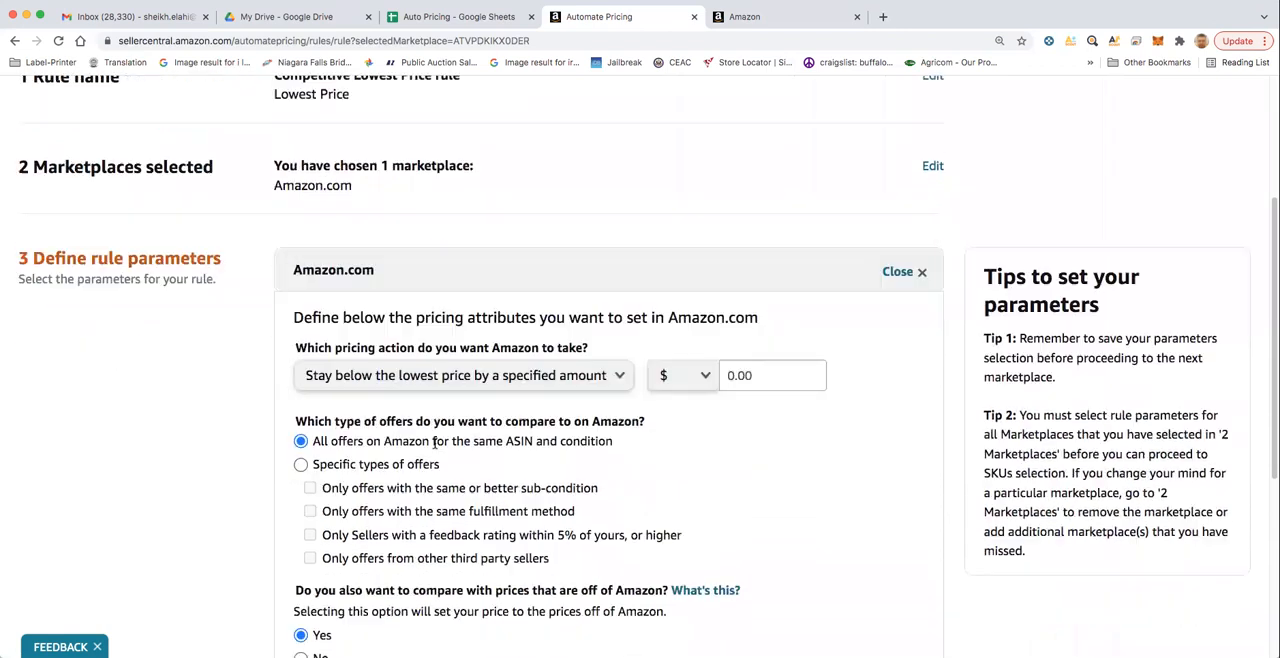
pyautogui.click(609, 346)
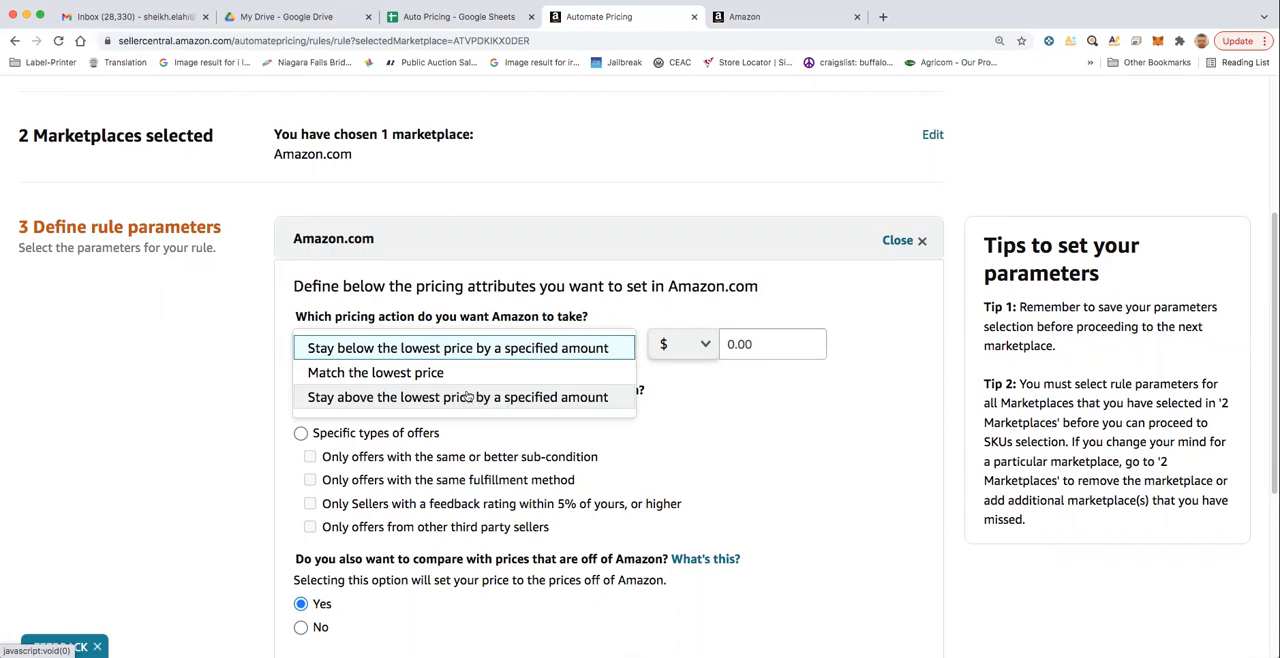
pyautogui.click(405, 373)
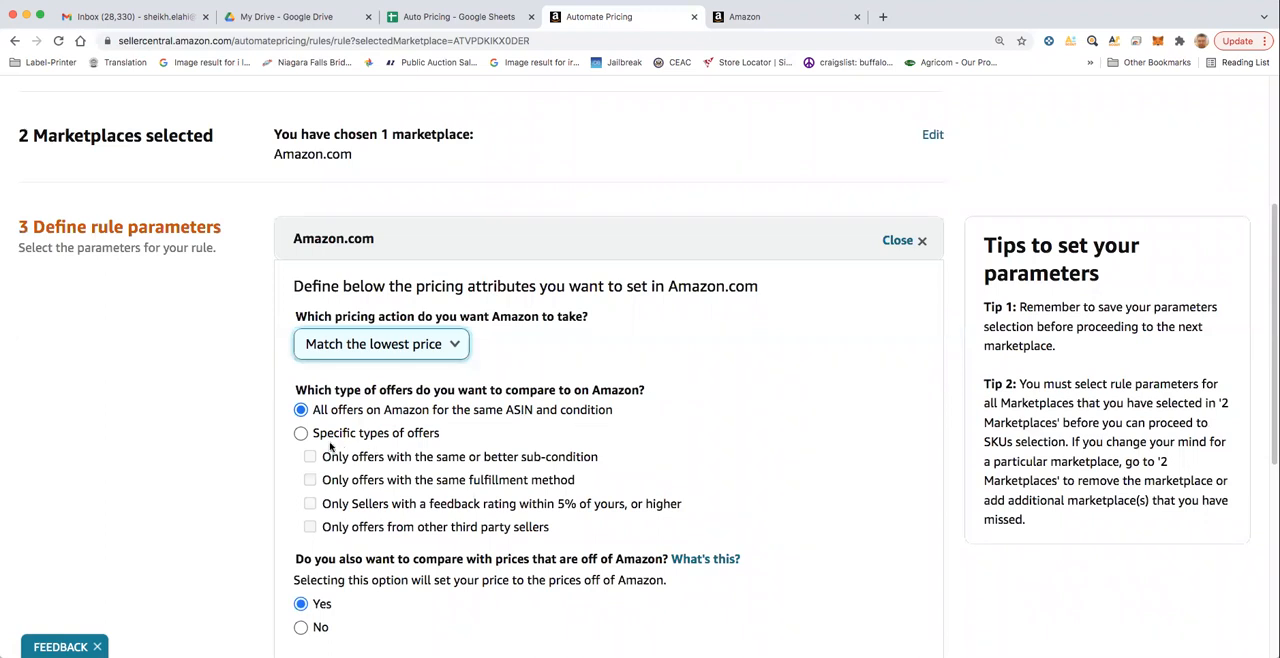
pyautogui.scroll(-1, 420, 440)
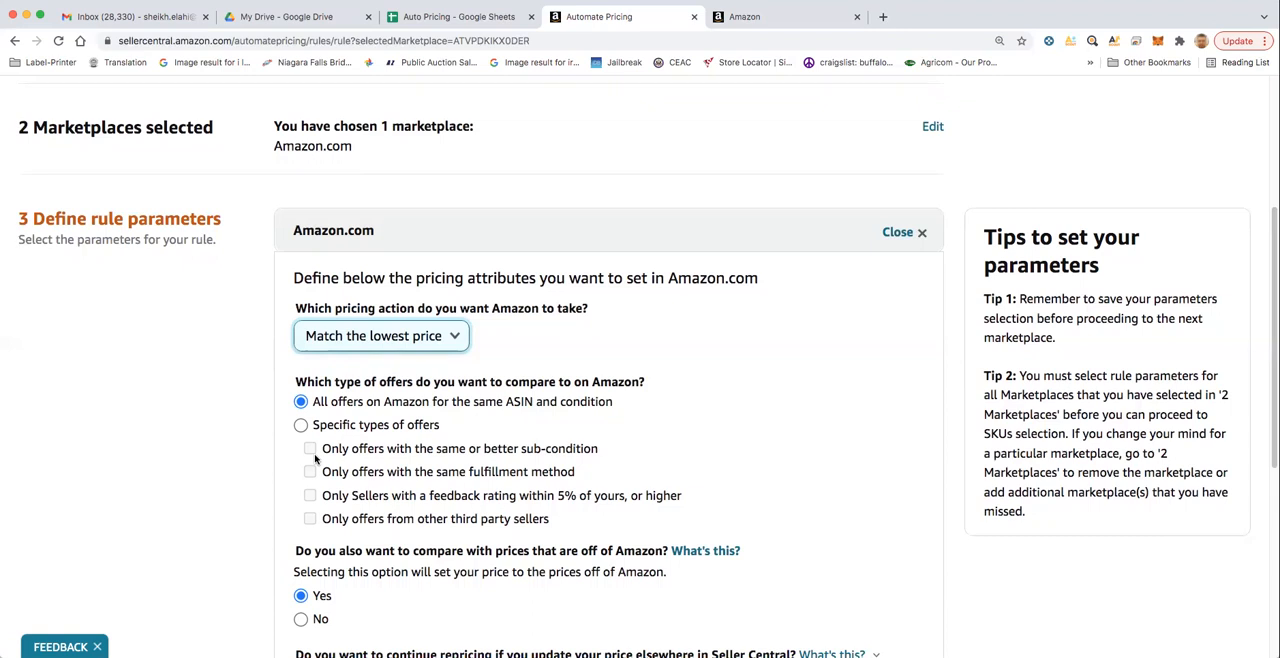
pyautogui.moveTo(322, 472); pyautogui.dragTo(578, 481)
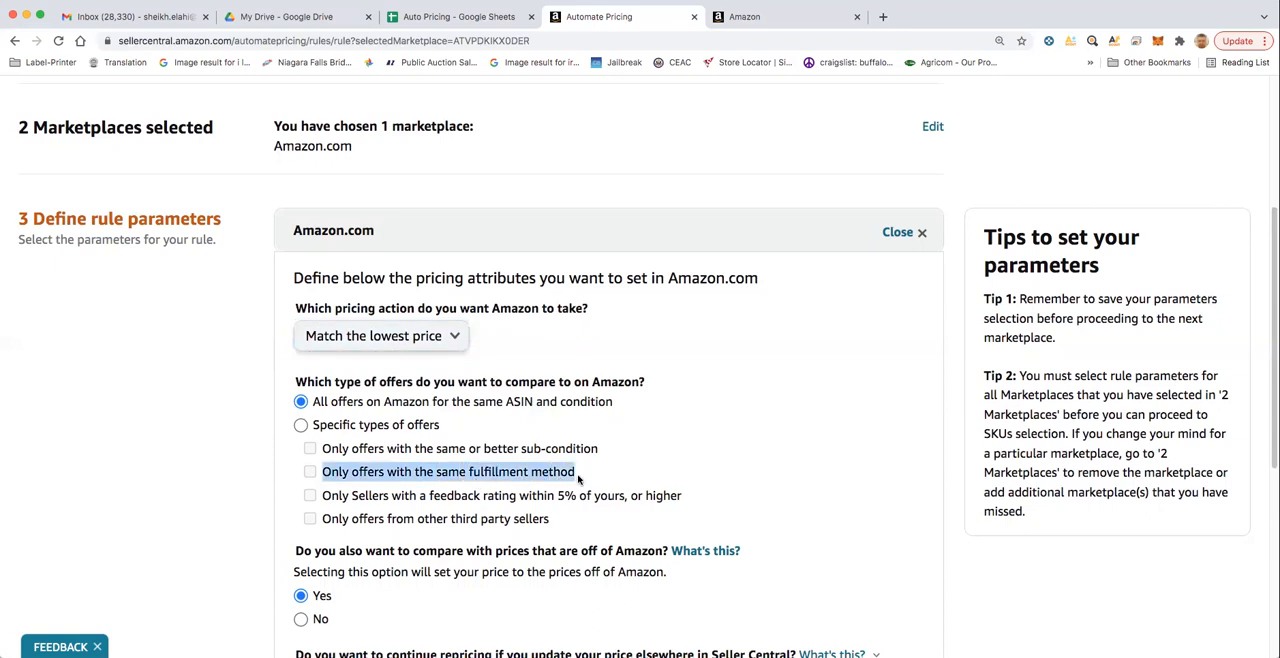
pyautogui.click(301, 425)
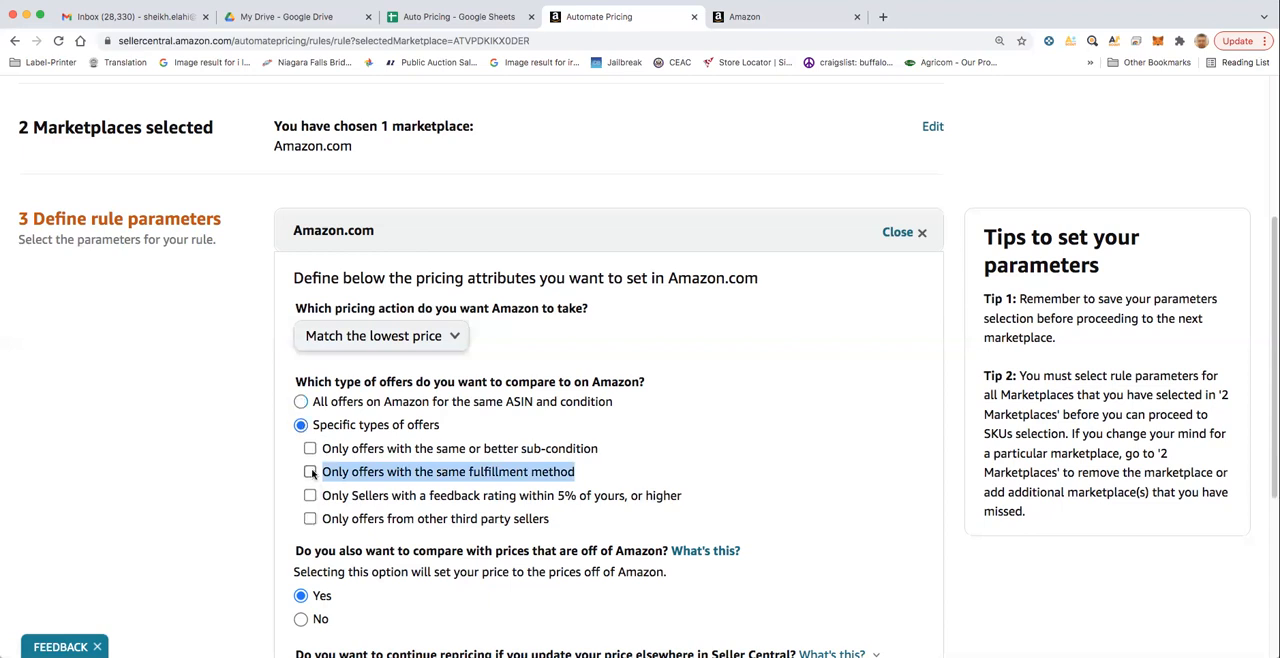
pyautogui.click(310, 472)
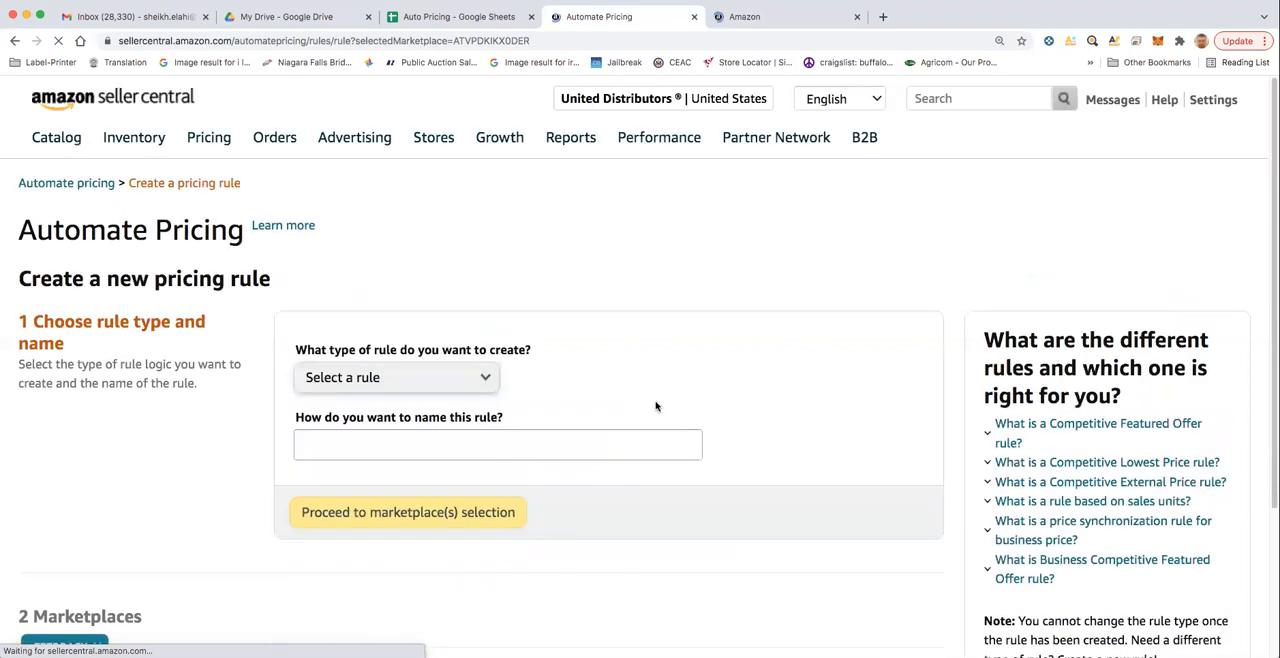
# - Fill in the blank rule form again as Competitive Lowest Price, named Lowest Price, for the Amazon.com marketplace
pyautogui.scroll(-3, 655, 407)
pyautogui.scroll(3, 646, 342)
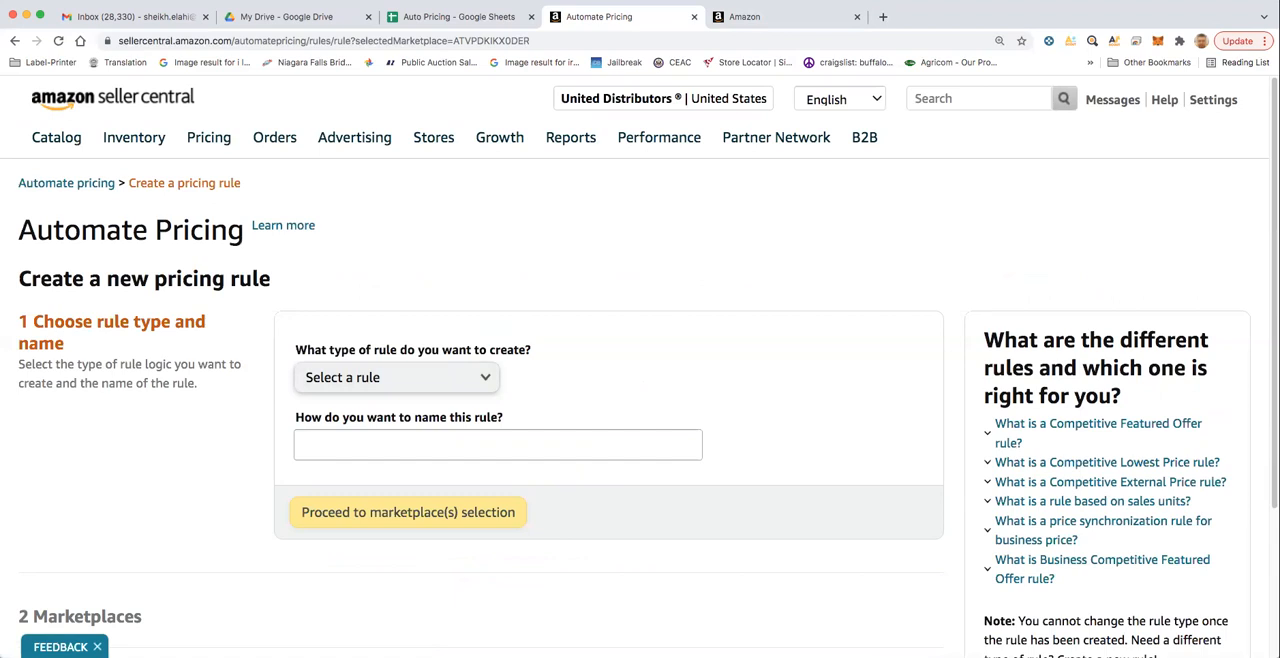
pyautogui.click(436, 381)
pyautogui.click(416, 430)
pyautogui.click(416, 432)
pyautogui.write('Lowest Price')
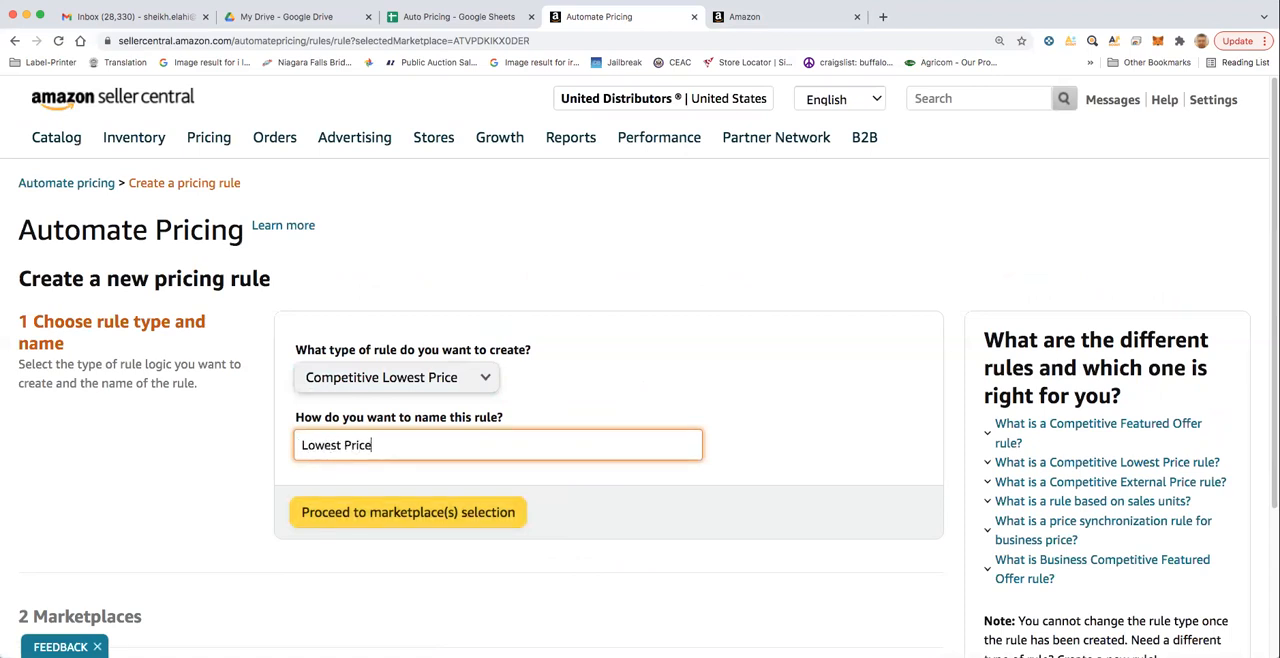
pyautogui.click(408, 512)
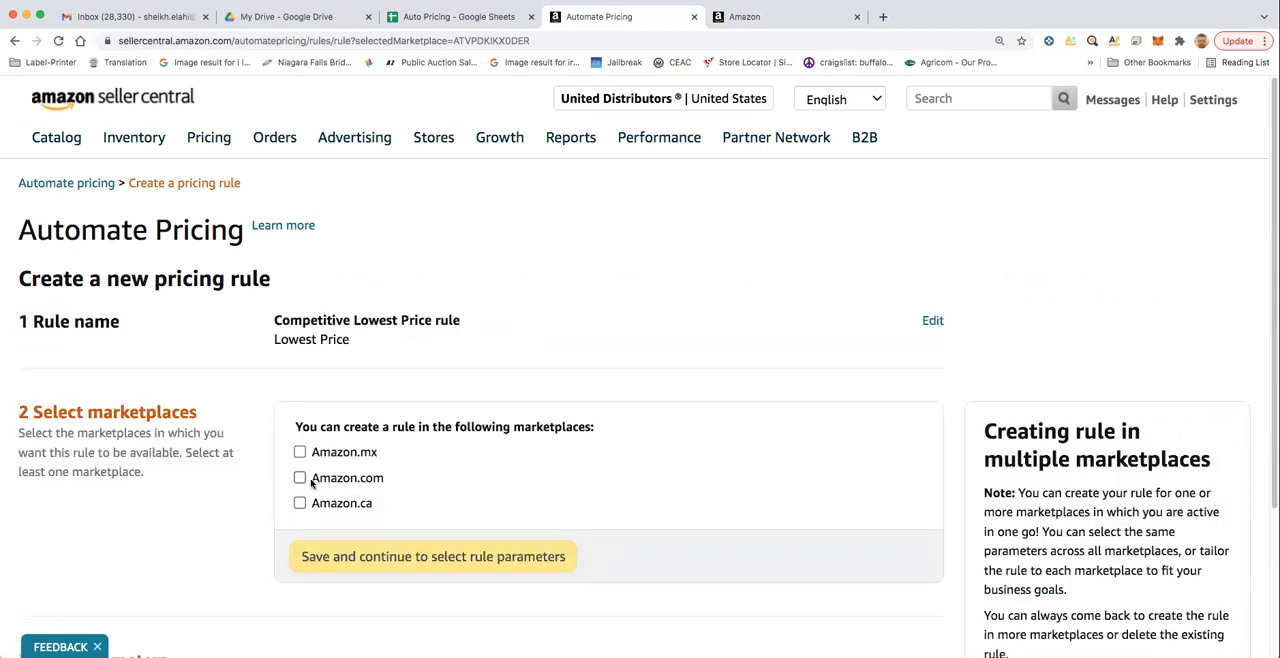
pyautogui.click(300, 478)
pyautogui.click(390, 560)
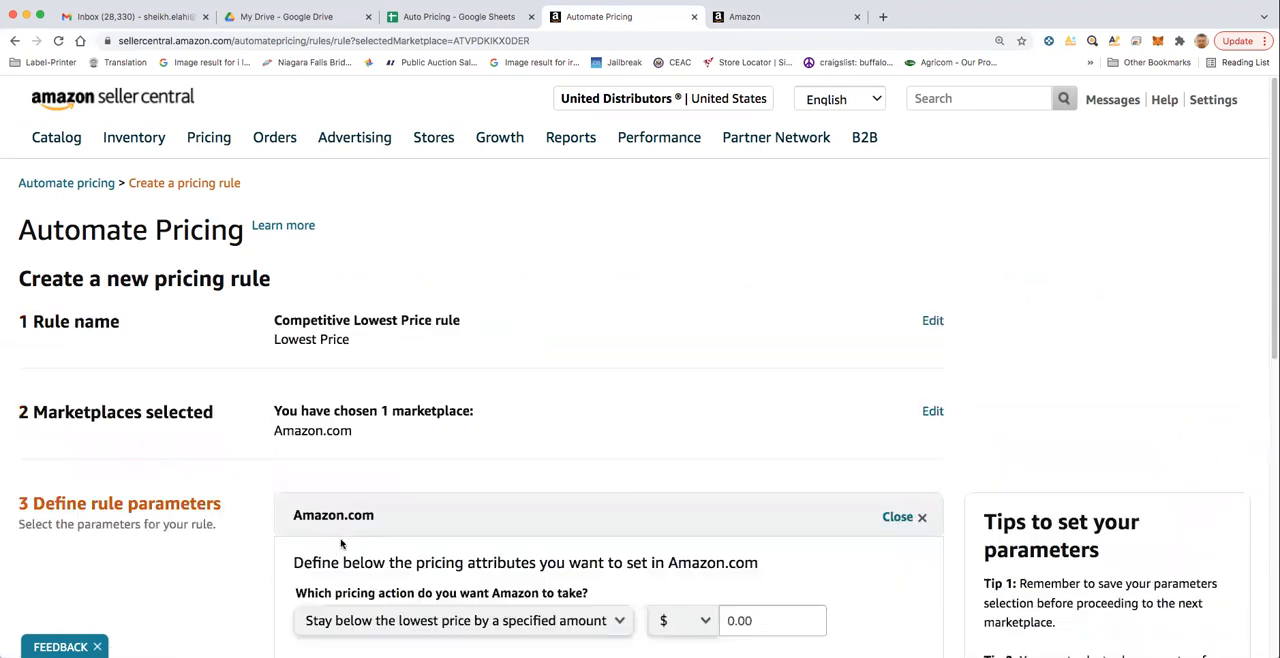
# - Set the Amazon.com parameters to match the lowest price among specific offers with the same fulfillment method only
pyautogui.scroll(-5, 340, 540)
pyautogui.click(487, 348)
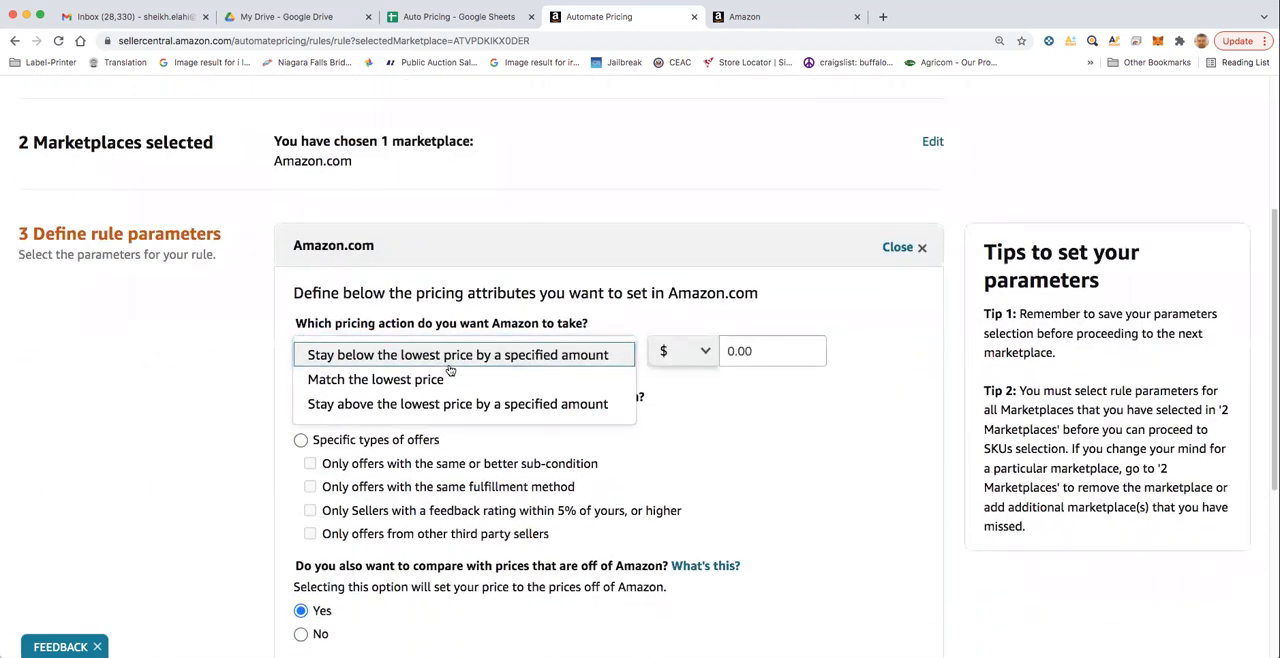
pyautogui.click(430, 379)
pyautogui.click(301, 441)
pyautogui.click(310, 488)
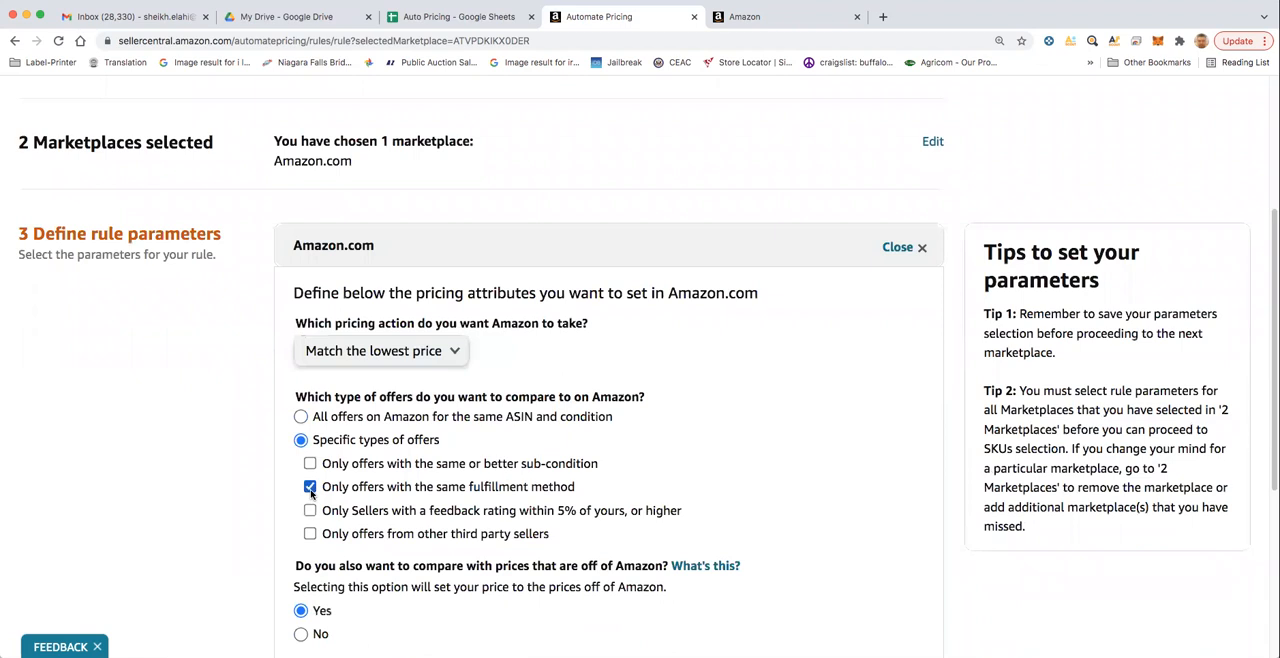
# - Save the Lowest Price rule in Amazon.com and proceed to SKU selection
pyautogui.scroll(-5, 312, 490)
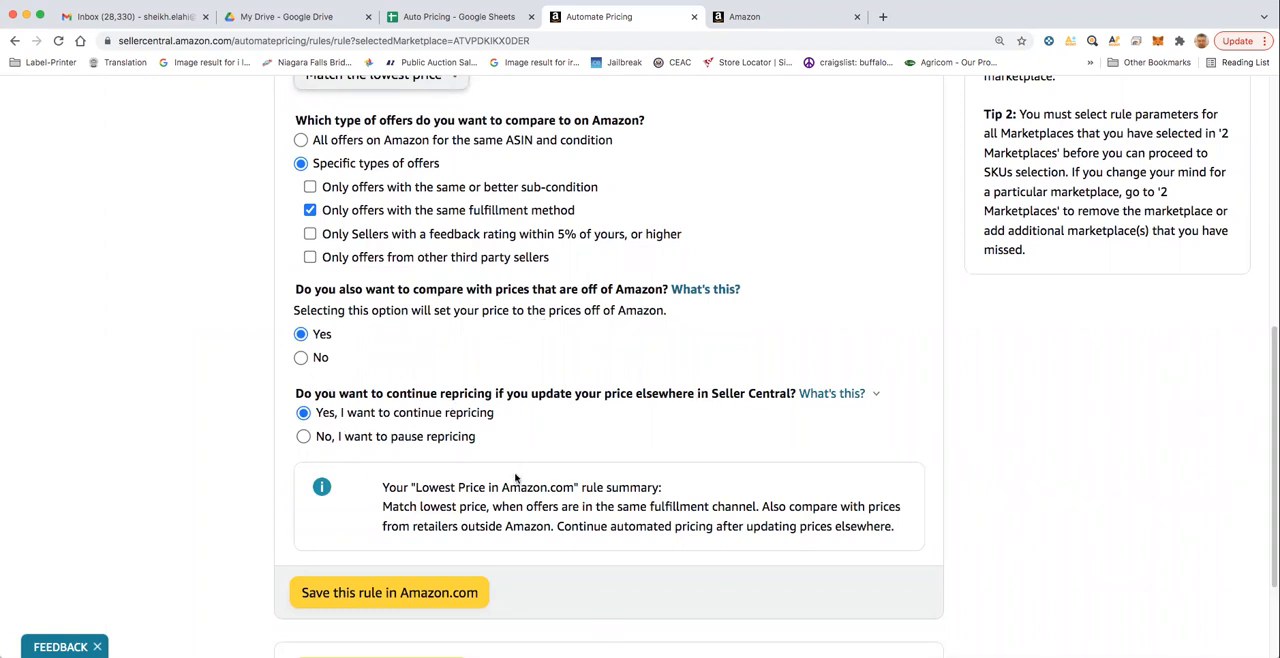
pyautogui.click(420, 592)
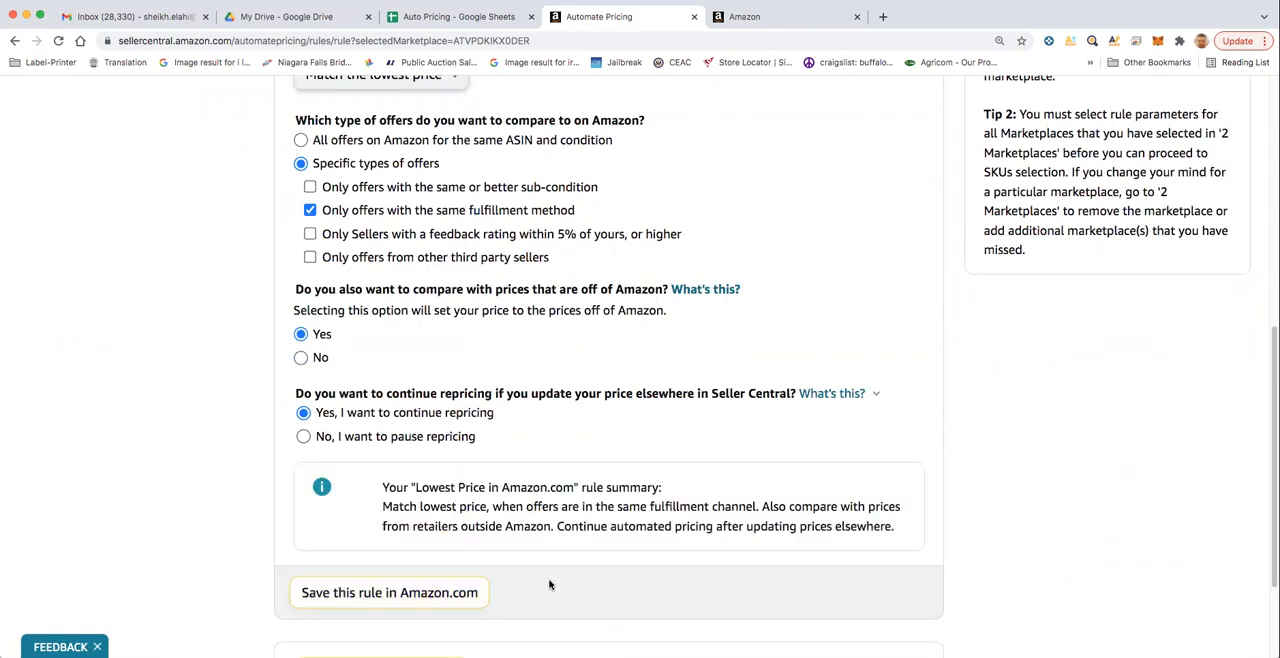
pyautogui.scroll(-2, 496, 550)
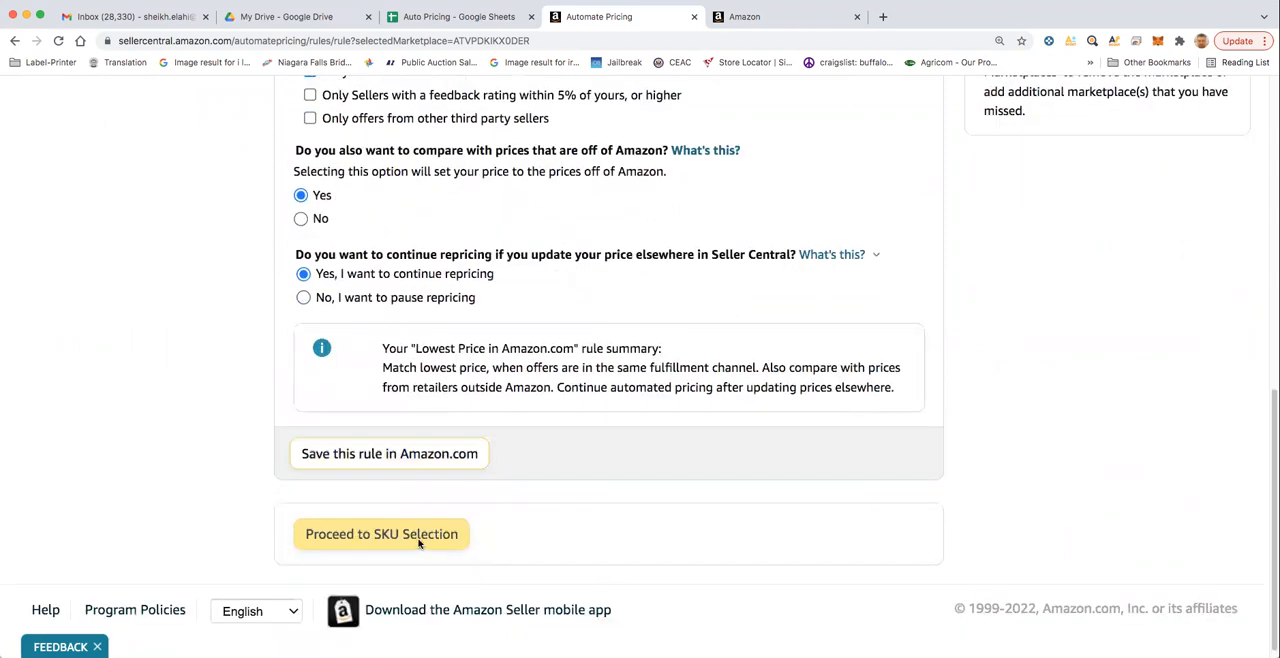
pyautogui.click(420, 465)
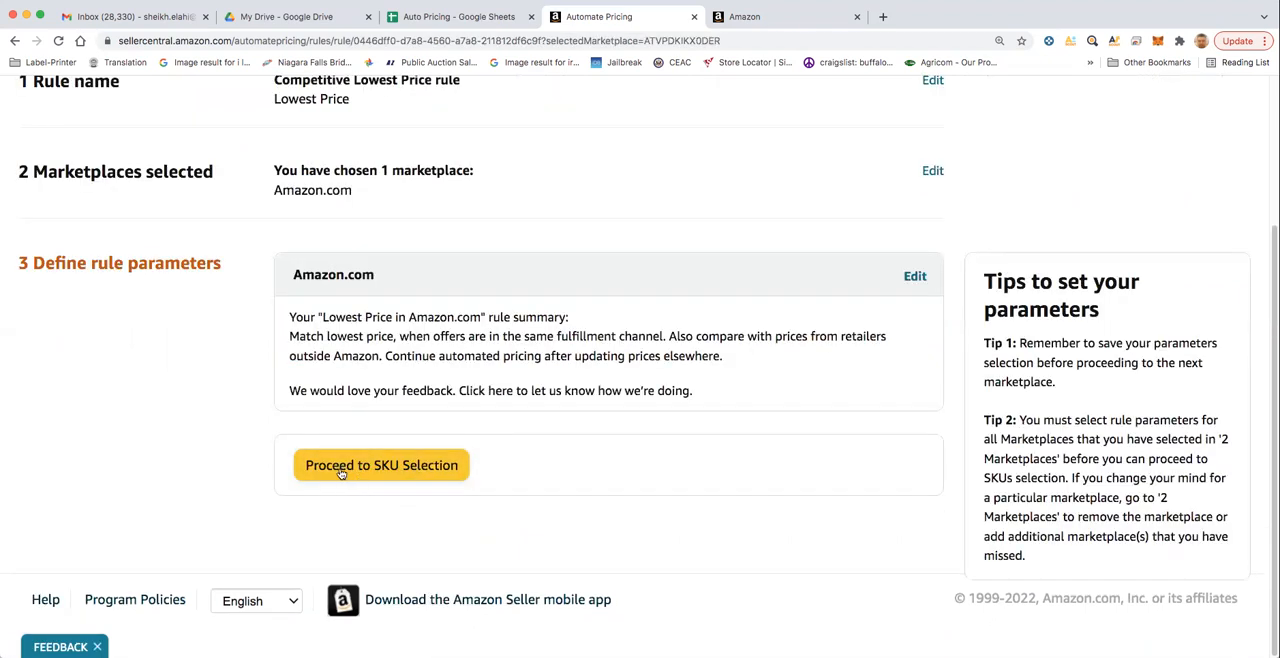
pyautogui.click(381, 476)
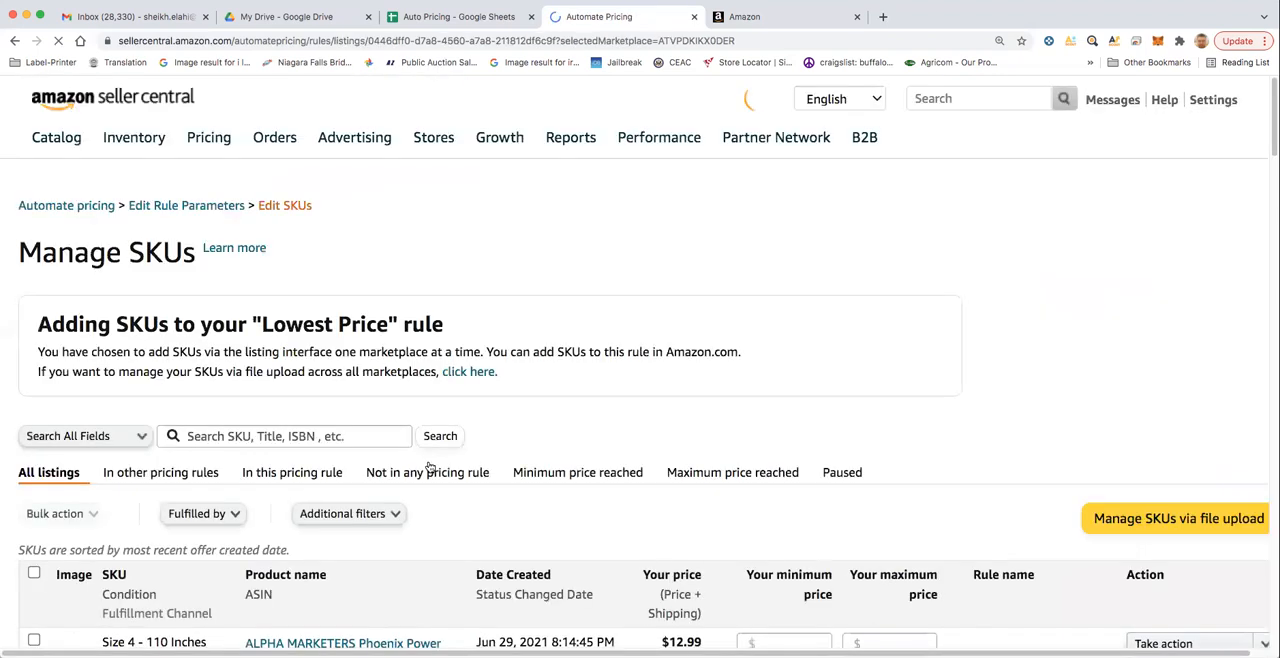
# - Select only the Thug LifeBlk101 leather wallet SKU in the listings for the Lowest Price rule
pyautogui.scroll(-3, 672, 391)
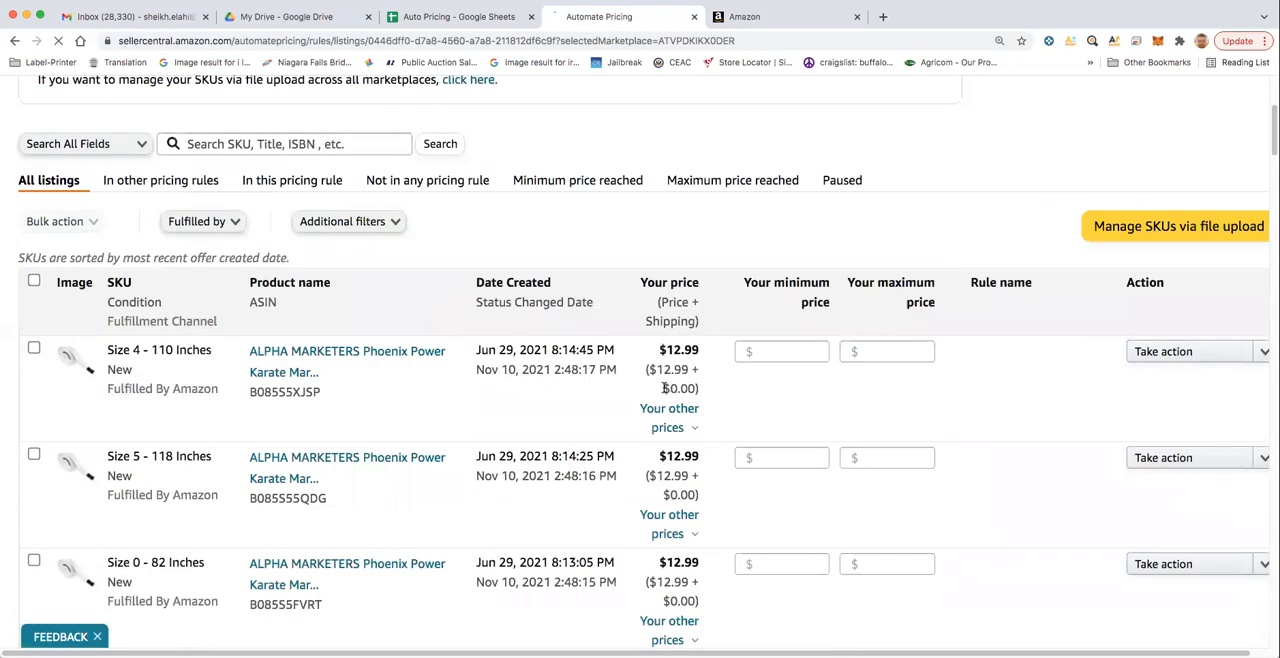
pyautogui.scroll(5, 646, 302)
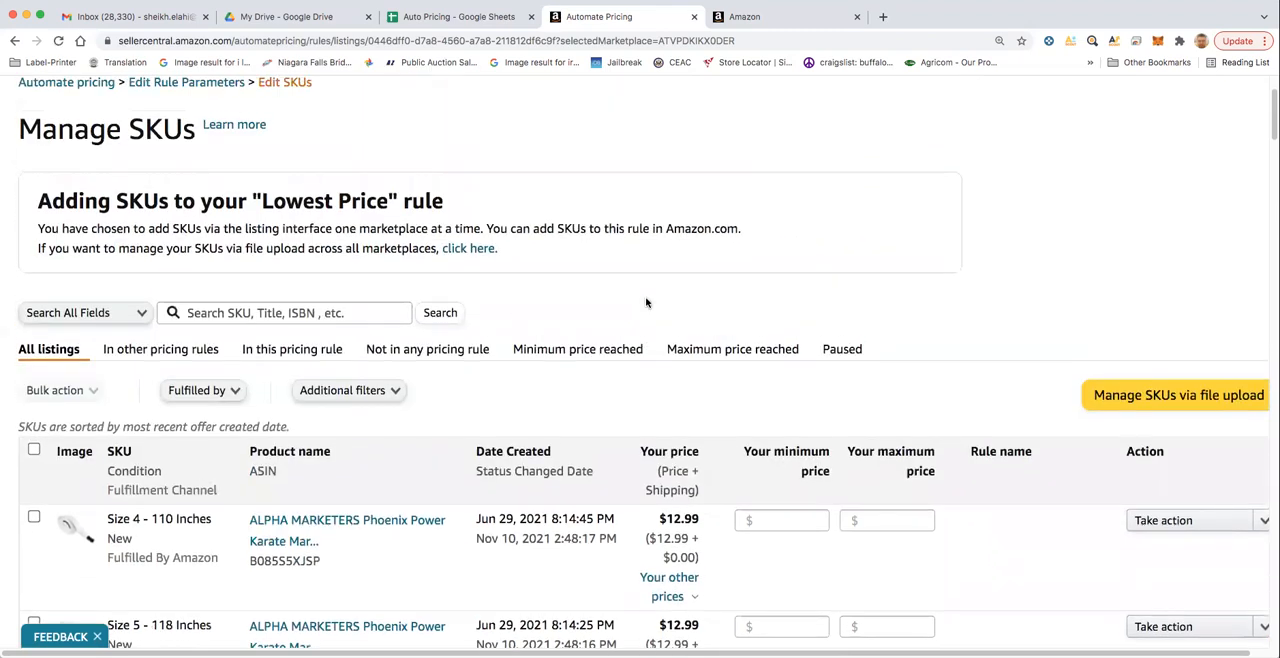
pyautogui.scroll(-5, 646, 304)
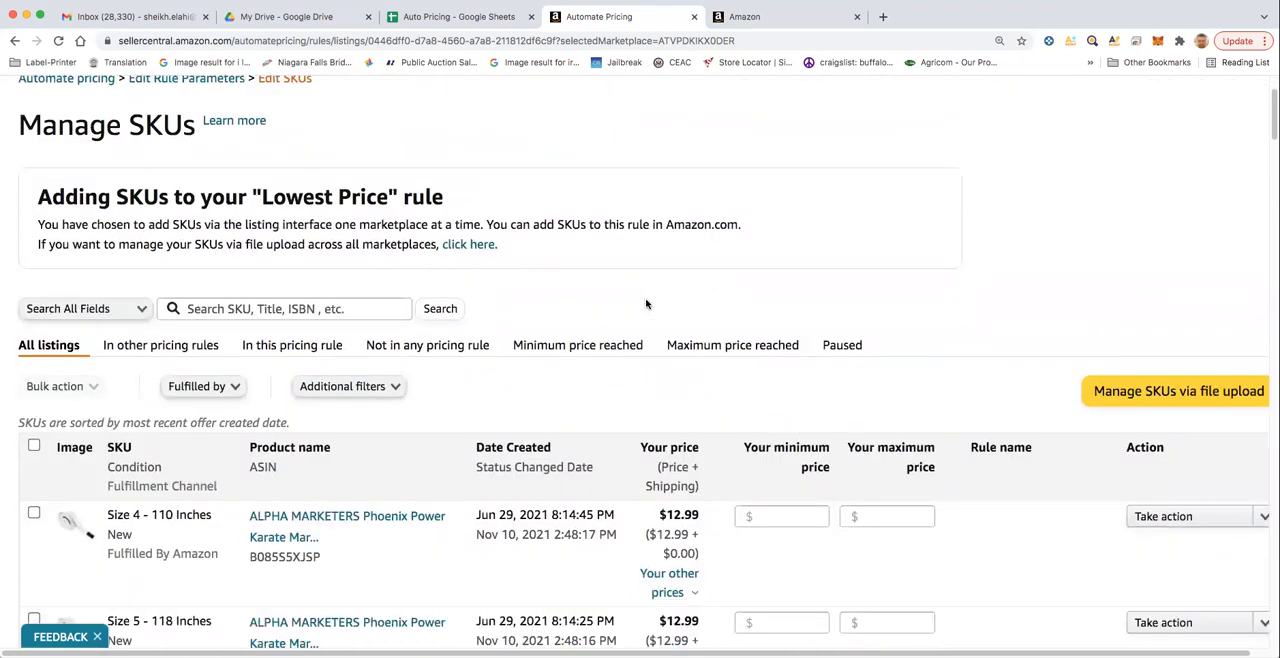
pyautogui.scroll(-1, 646, 304)
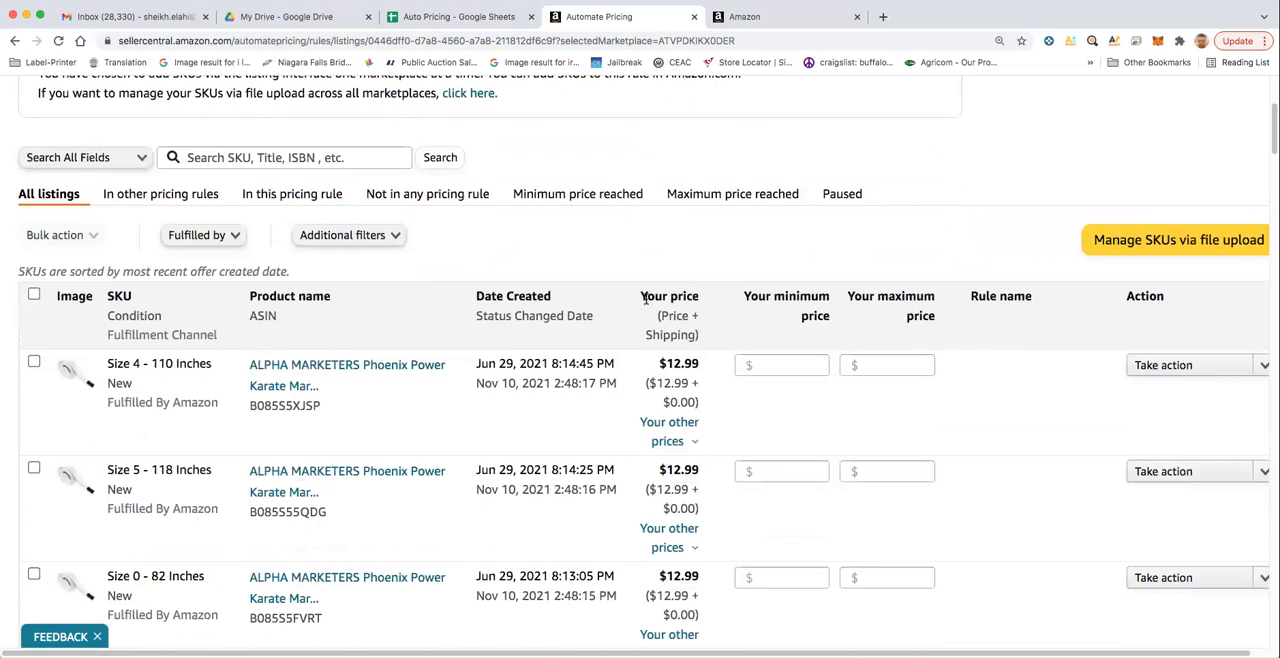
pyautogui.scroll(-9, 645, 302)
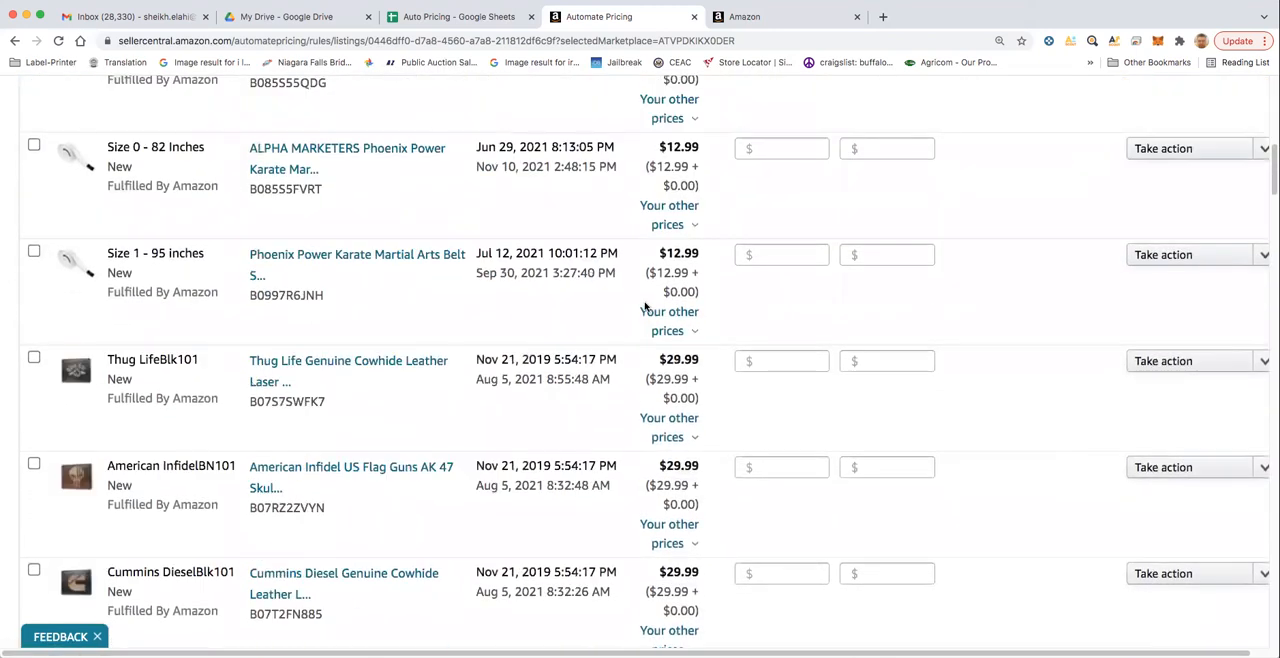
pyautogui.scroll(-1, 645, 306)
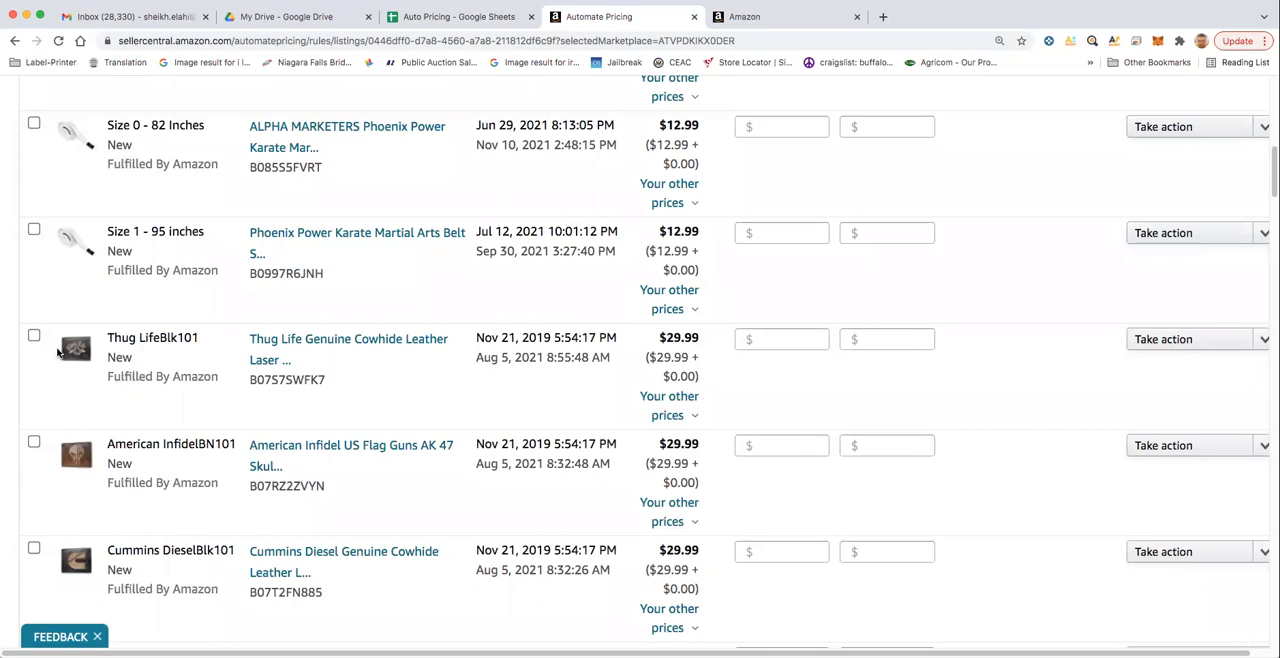
pyautogui.click(34, 336)
pyautogui.click(33, 442)
pyautogui.click(33, 442)
# - Check the wallet's total cost in the Auto Pricing sheet and set Thug LifeBlk101's minimum price to $29.79 in Seller Central
pyautogui.click(804, 339)
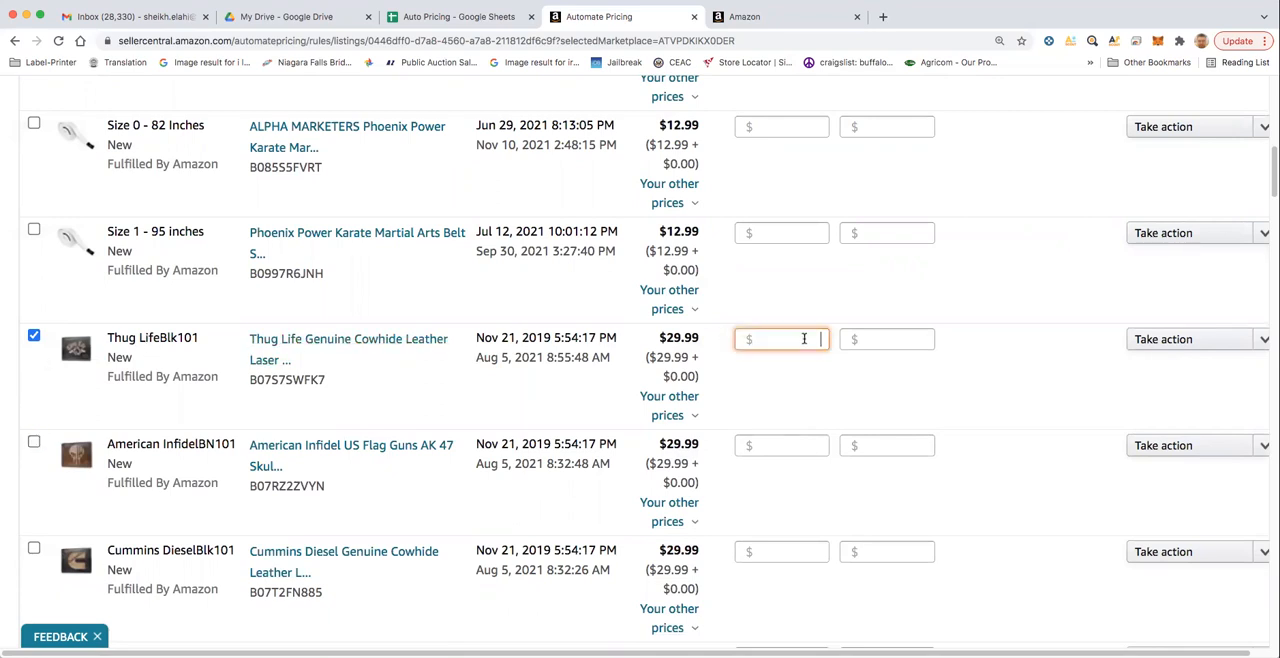
pyautogui.click(485, 16)
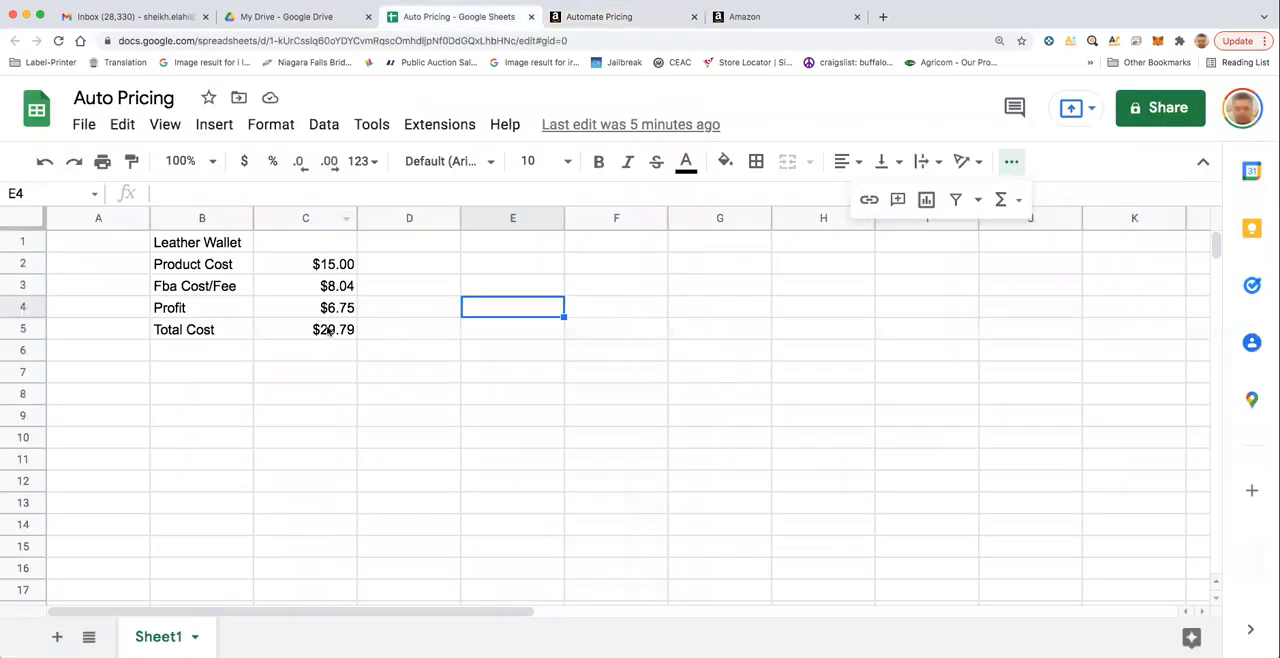
pyautogui.click(327, 310)
pyautogui.click(325, 336)
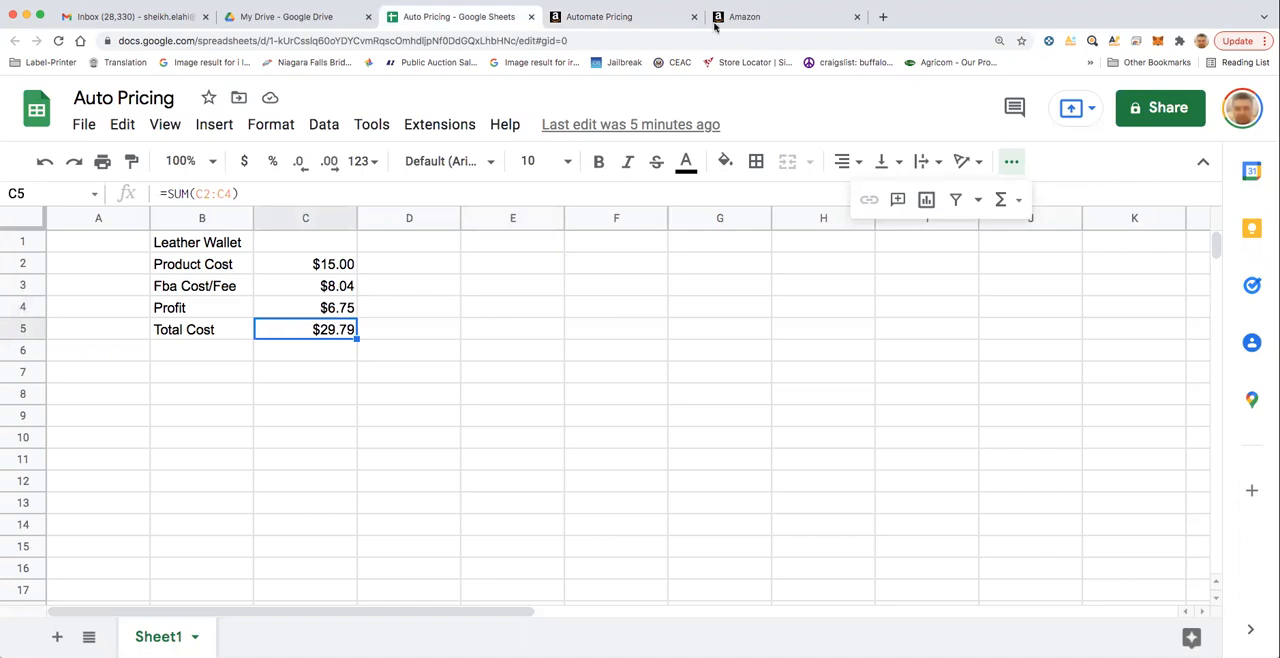
pyautogui.click(627, 18)
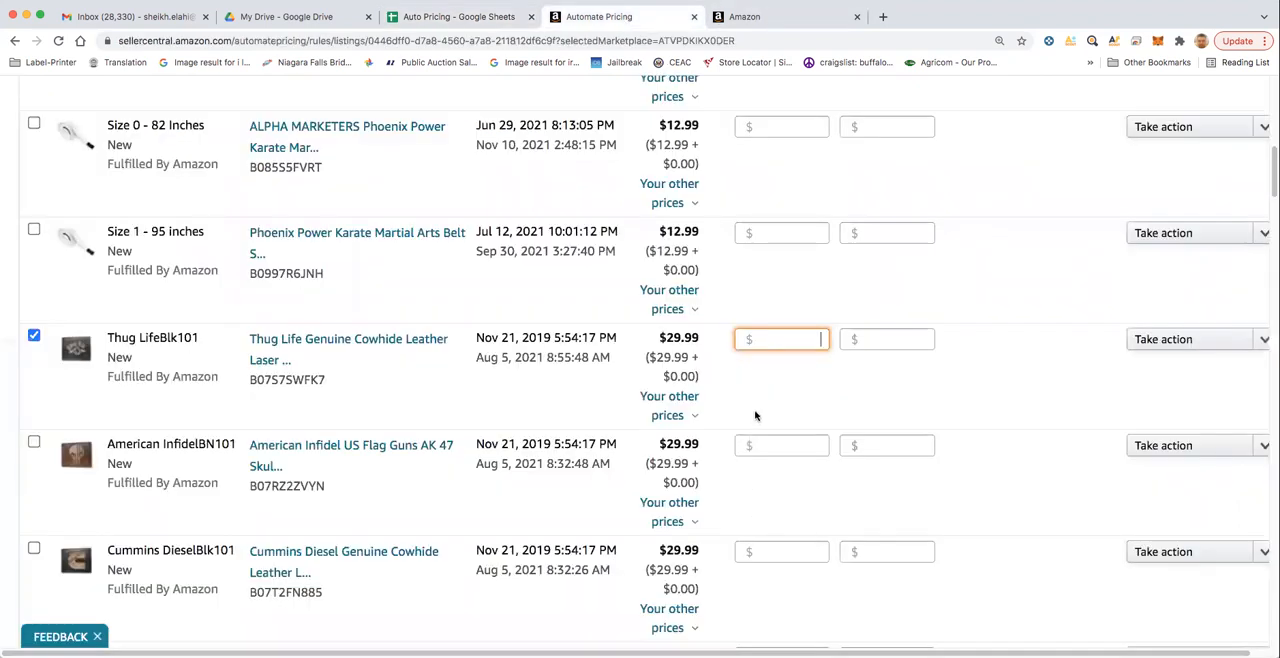
pyautogui.write('29.79')
# - Set the maximum price of the Thug LifeBlk101 SKU to $39.99
pyautogui.scroll(4, 600, 443)
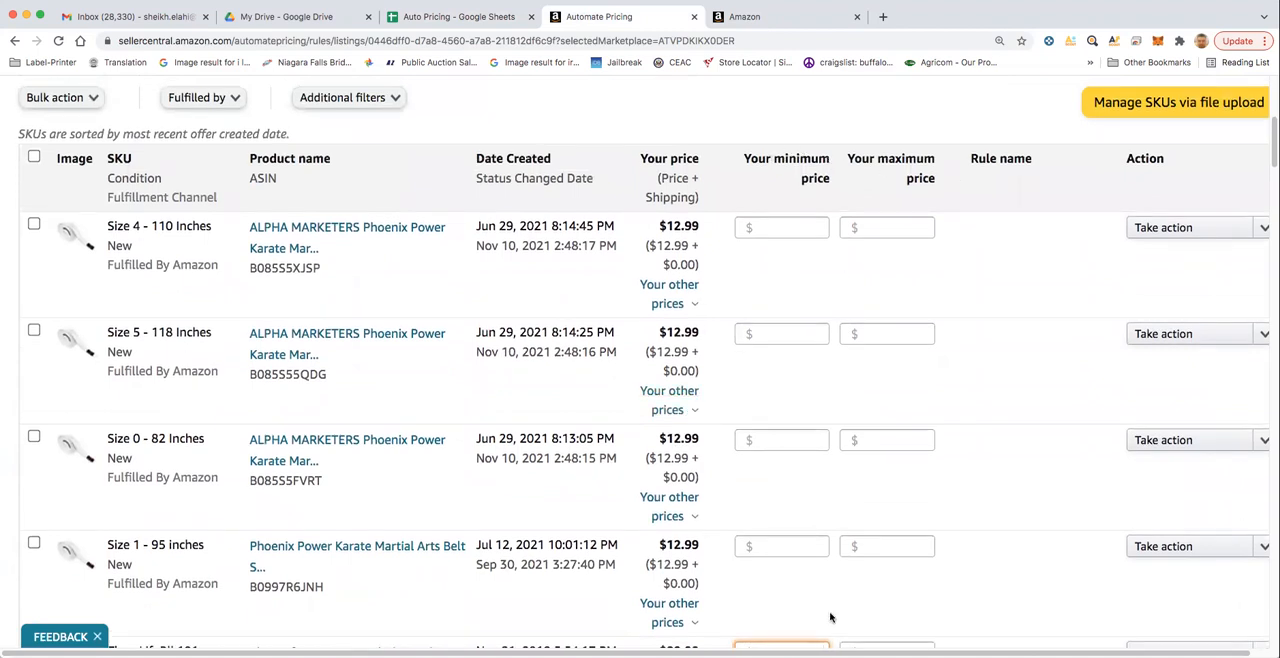
pyautogui.scroll(-2, 835, 600)
pyautogui.click(869, 517)
pyautogui.write('39.99')
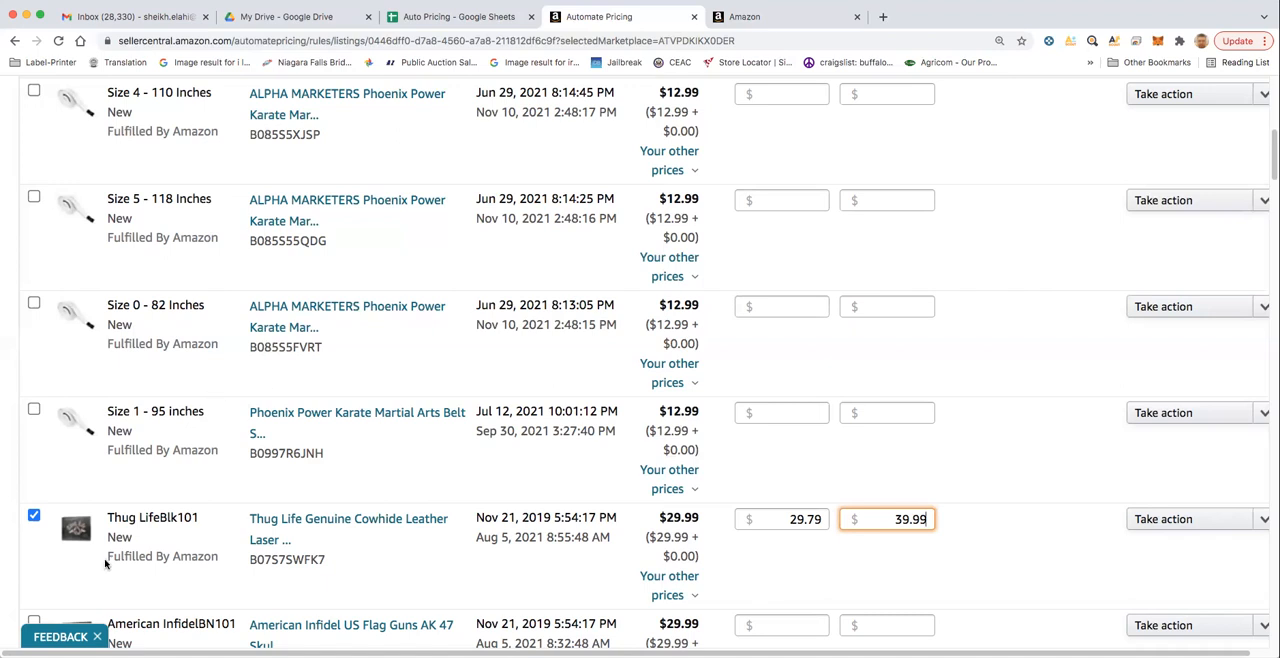
# - Assign the Thug LifeBlk101 SKU to the Lowest Price rule
pyautogui.hscroll(1, 533, 634)
pyautogui.hscroll(1, 635, 367)
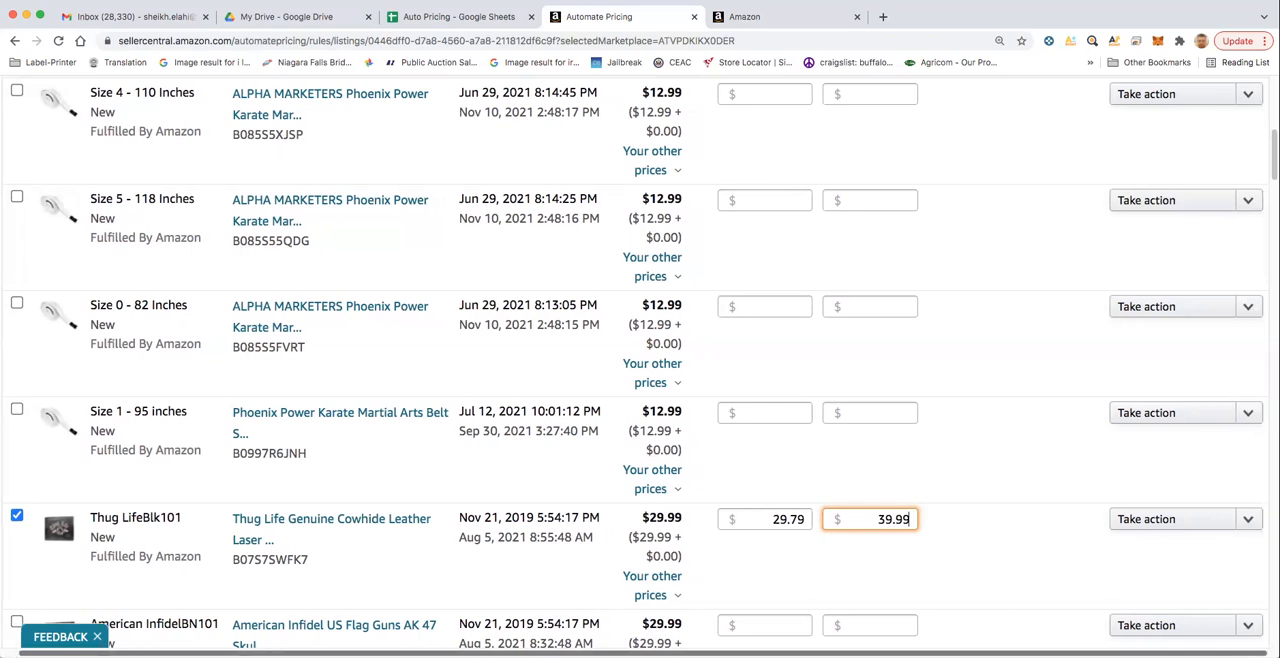
pyautogui.click(1248, 521)
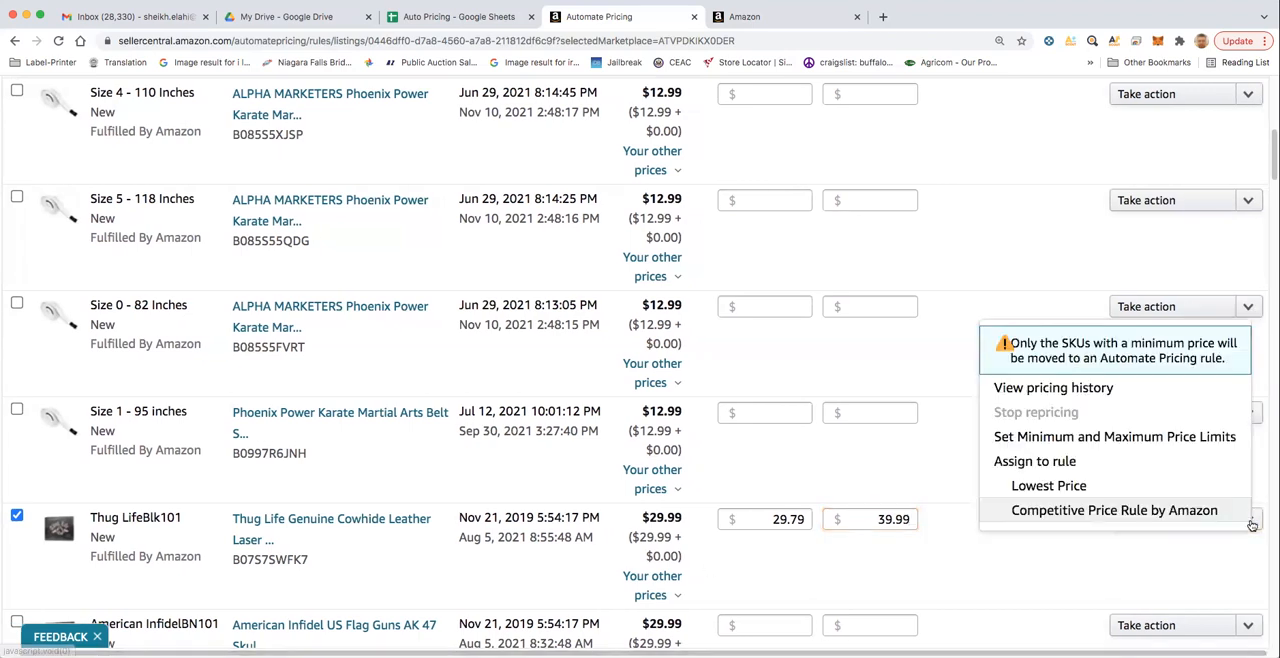
pyautogui.click(1046, 487)
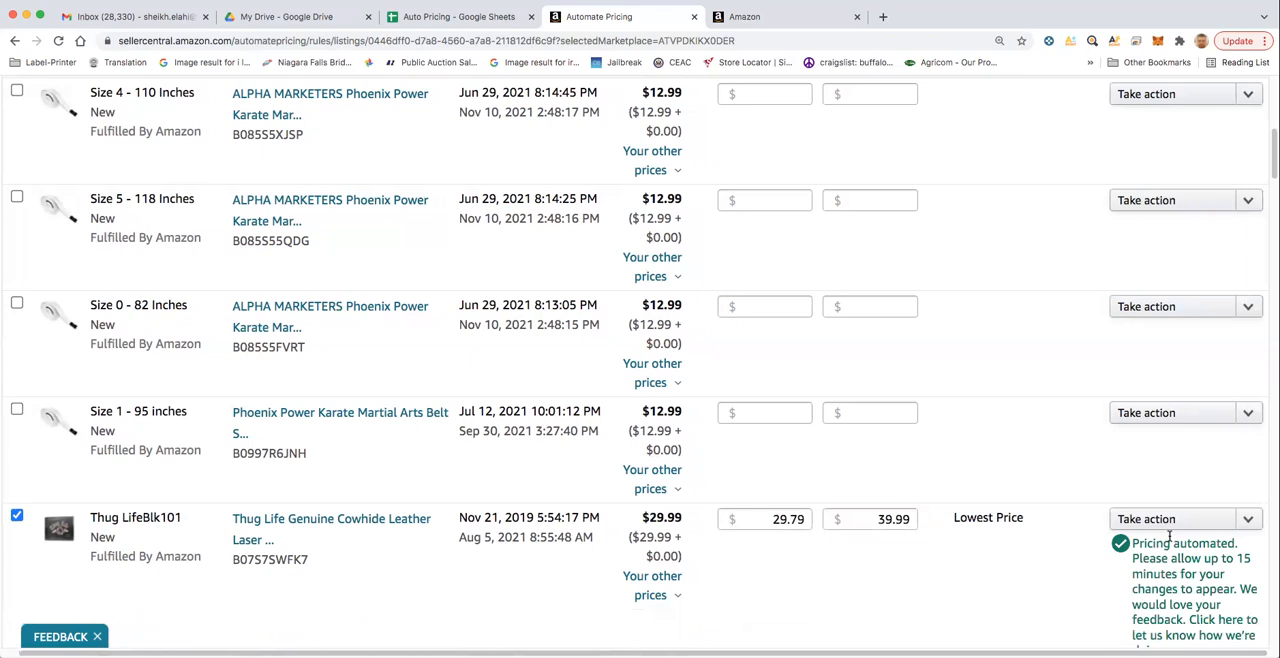
# - Review the price limits and assigned rule of Thug LifeBlk101 and the neighbouring wallet SKUs in the list
pyautogui.scroll(-1, 1171, 537)
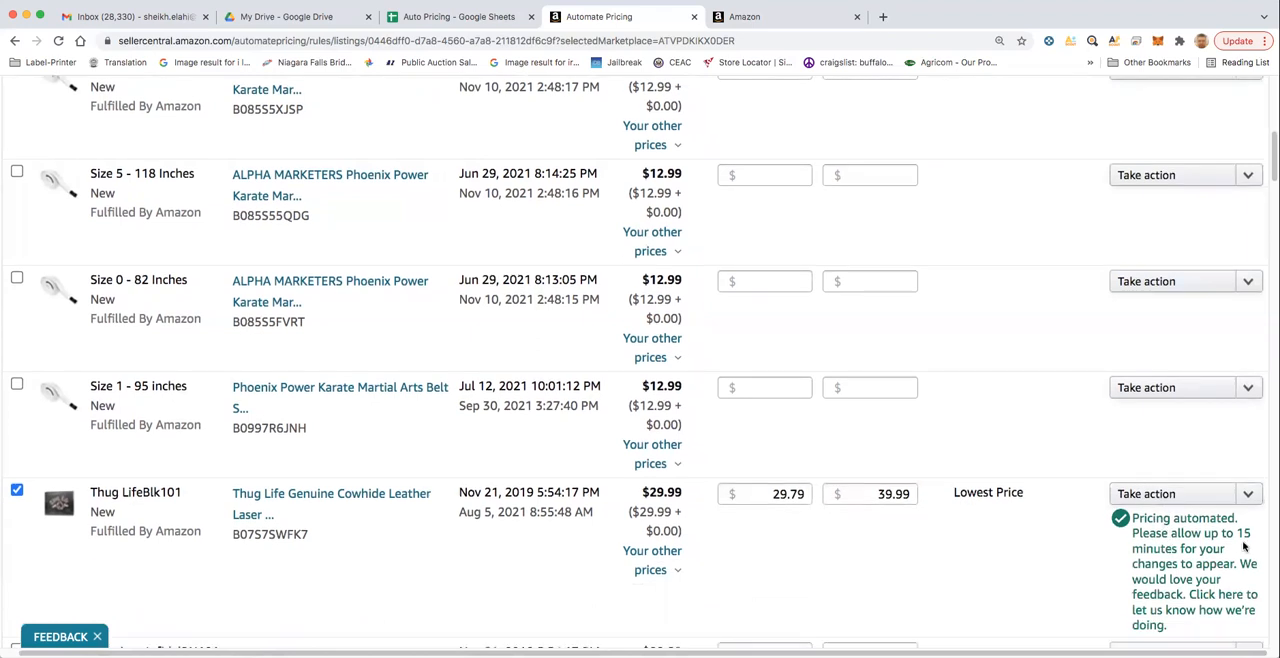
pyautogui.scroll(-1, 1183, 569)
pyautogui.scroll(-1, 1183, 569)
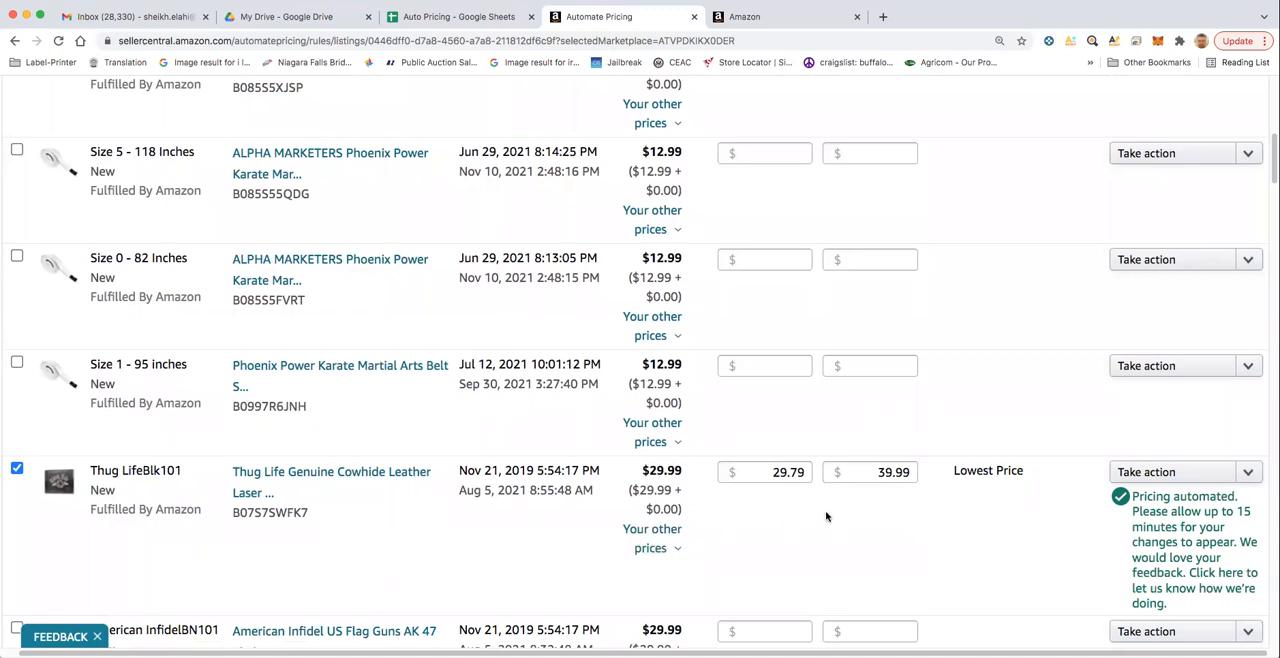
pyautogui.scroll(-3, 786, 517)
pyautogui.scroll(-4, 786, 520)
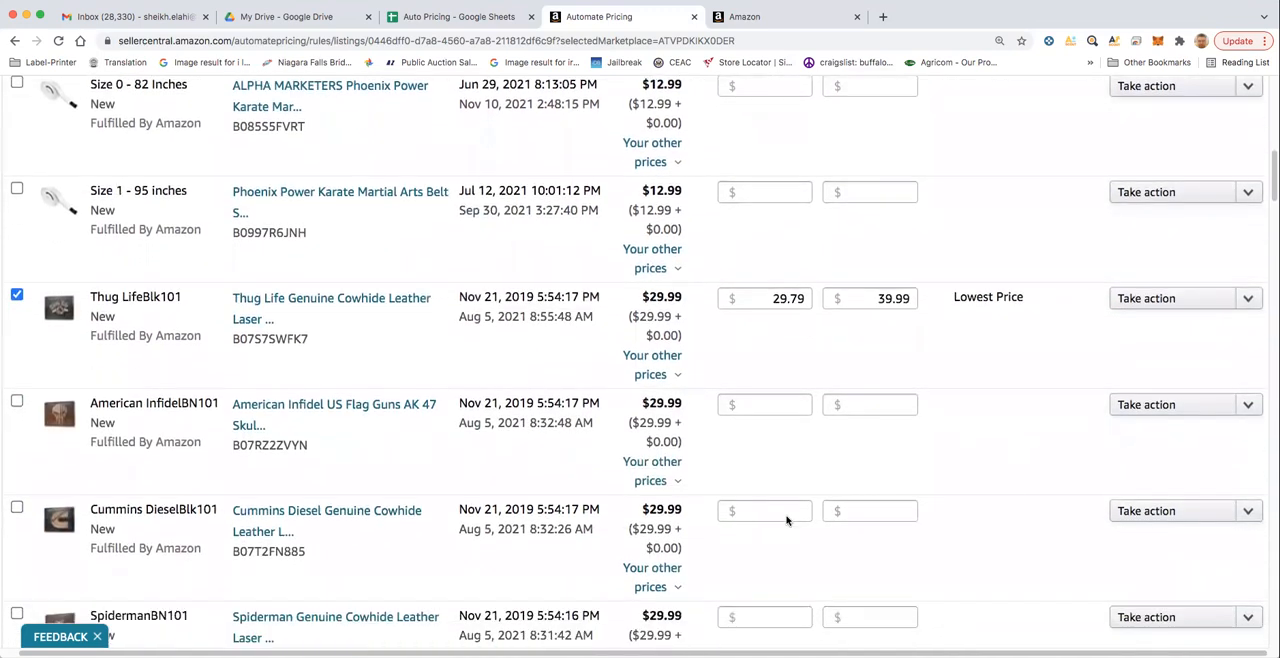
pyautogui.scroll(-5, 786, 520)
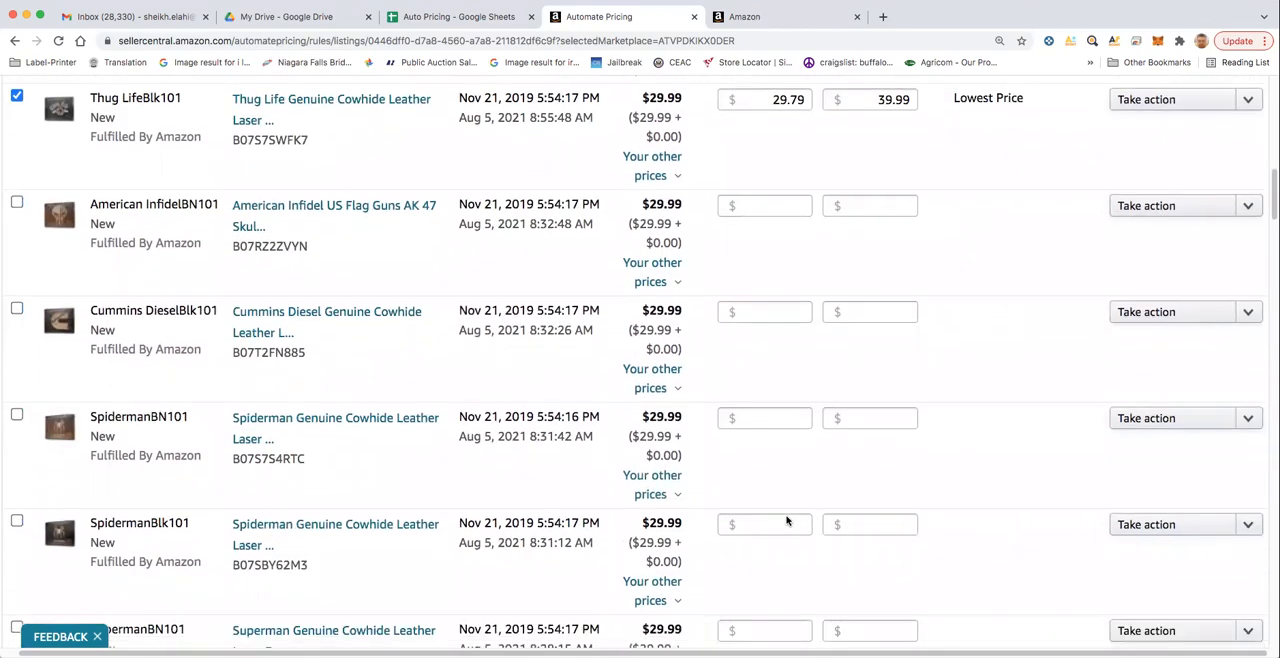
pyautogui.scroll(5, 787, 525)
pyautogui.scroll(5, 786, 527)
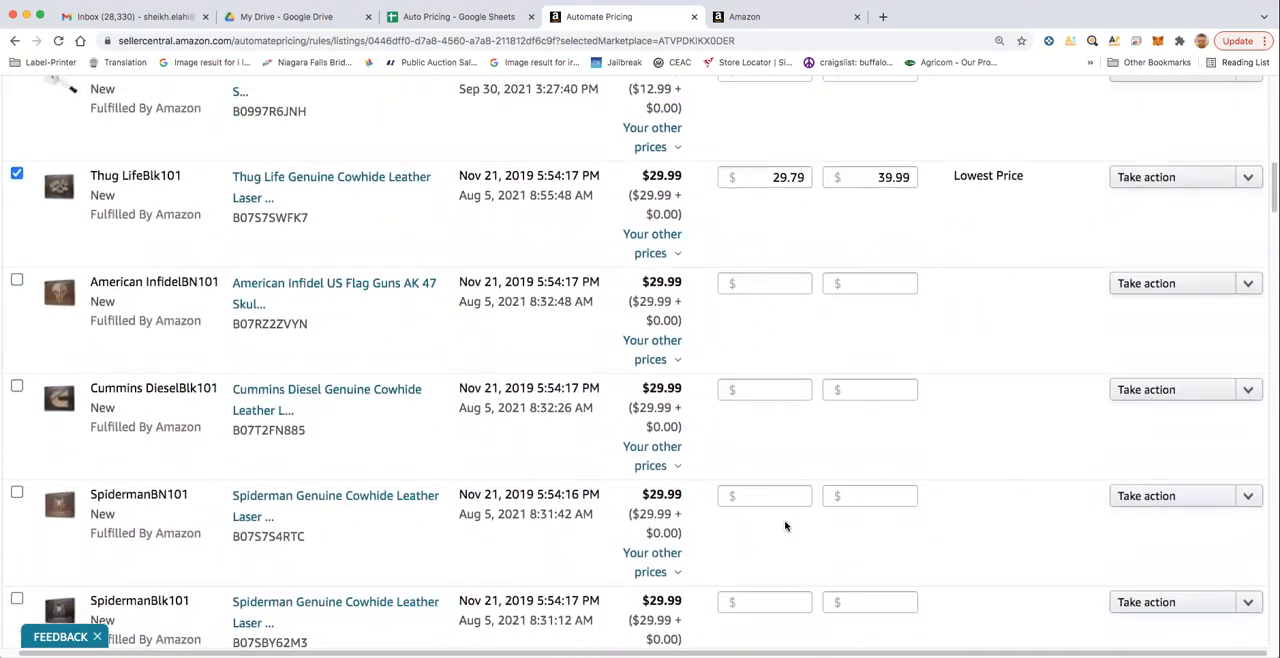
pyautogui.scroll(1, 786, 528)
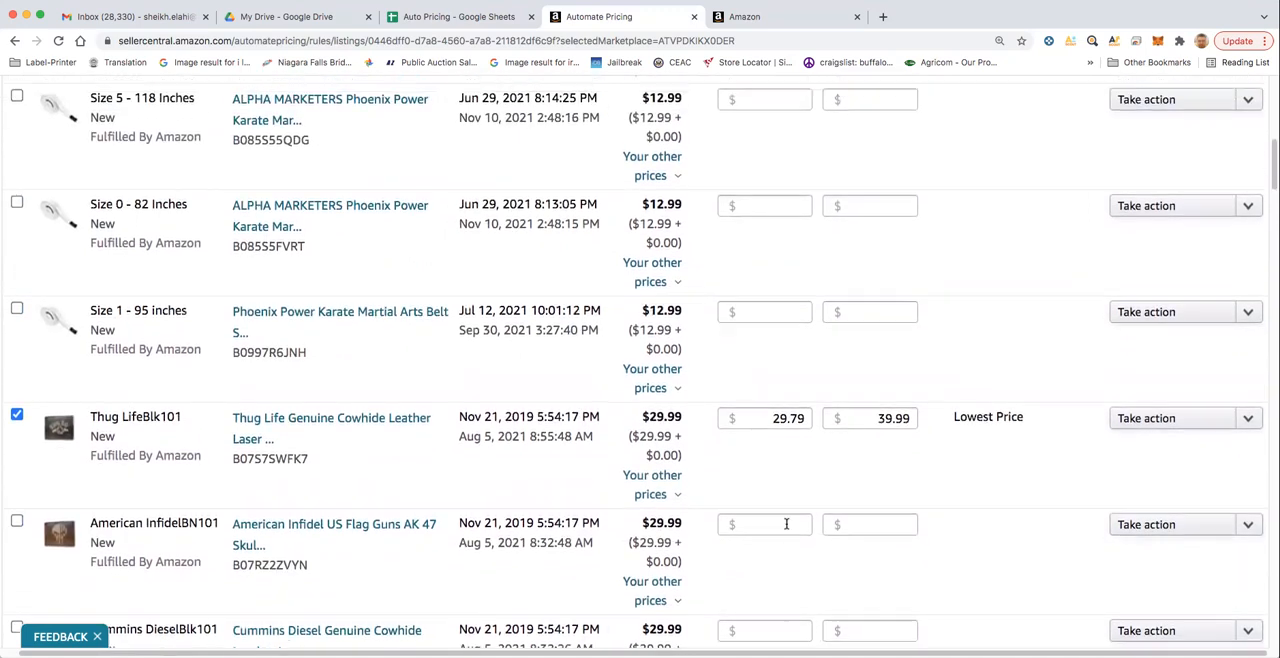
pyautogui.moveTo(768, 430); pyautogui.dragTo(800, 429)
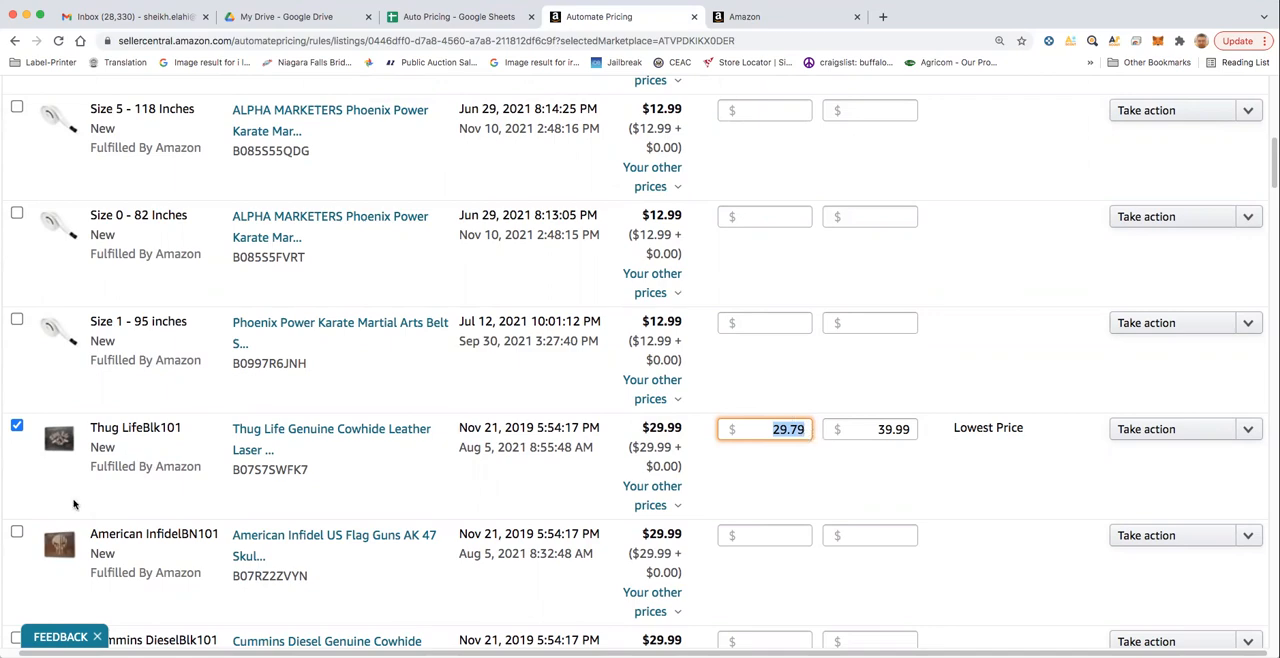
pyautogui.scroll(-5, 76, 503)
# - Return to the Seller Central home page and expand the Buy Box Wins breakdown by marketplace
pyautogui.scroll(10, 190, 493)
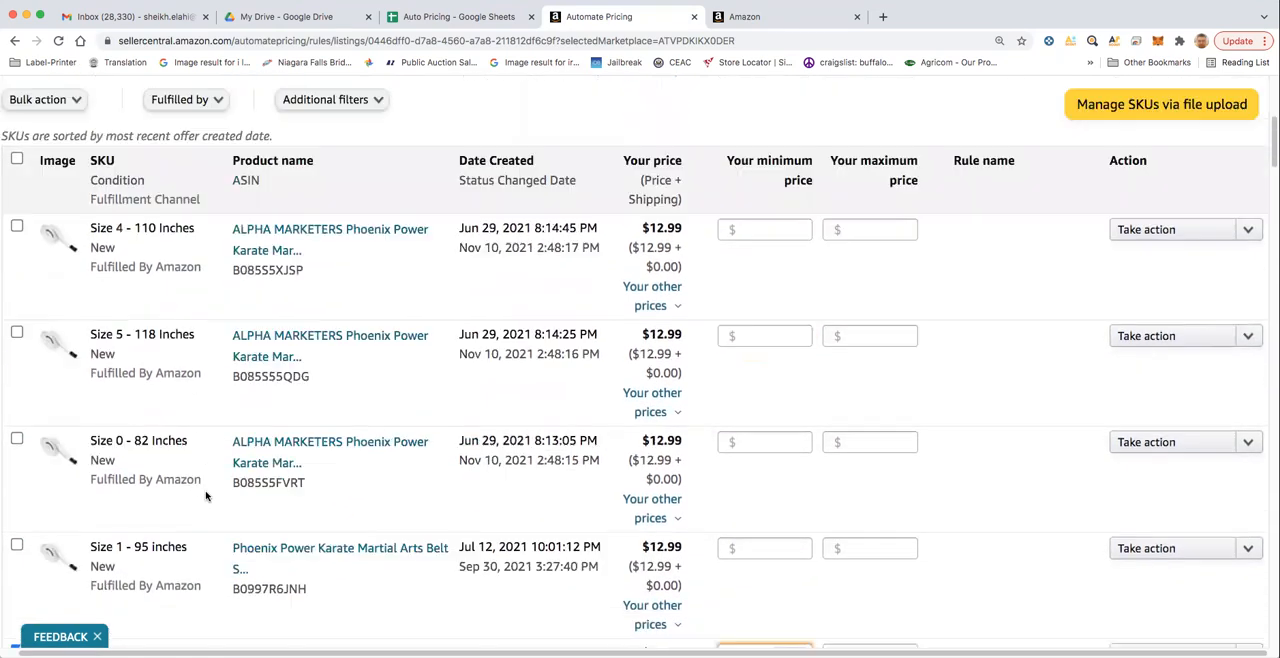
pyautogui.scroll(3, 208, 495)
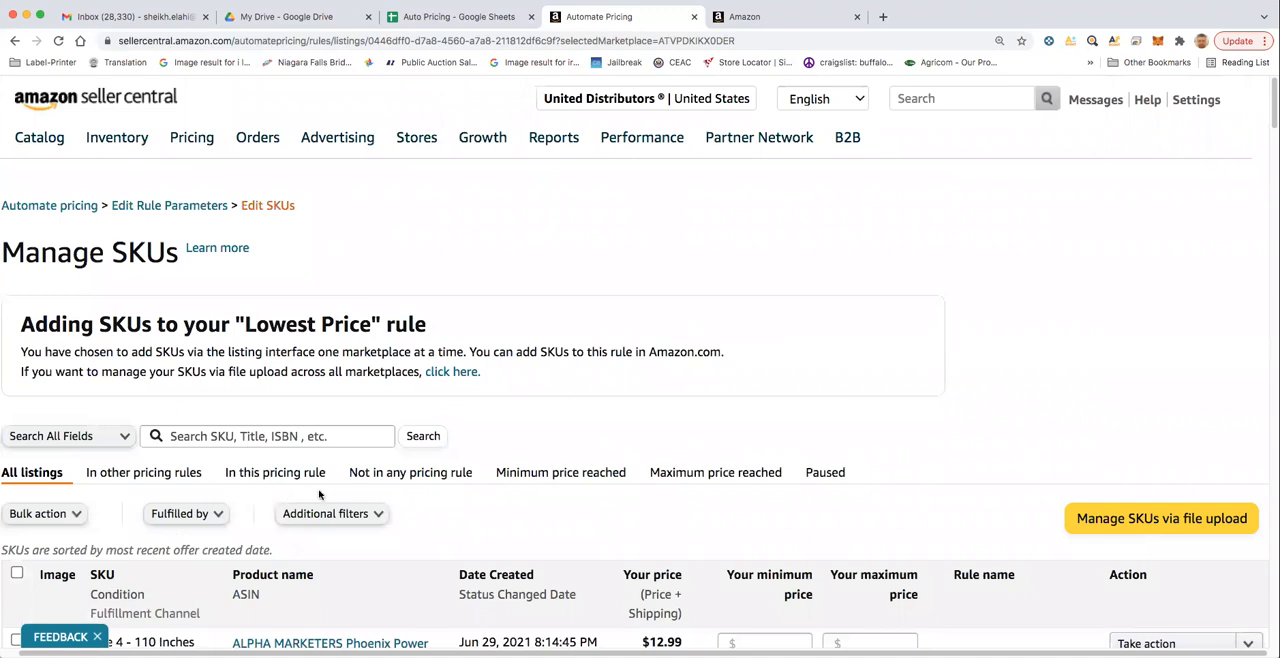
pyautogui.click(94, 108)
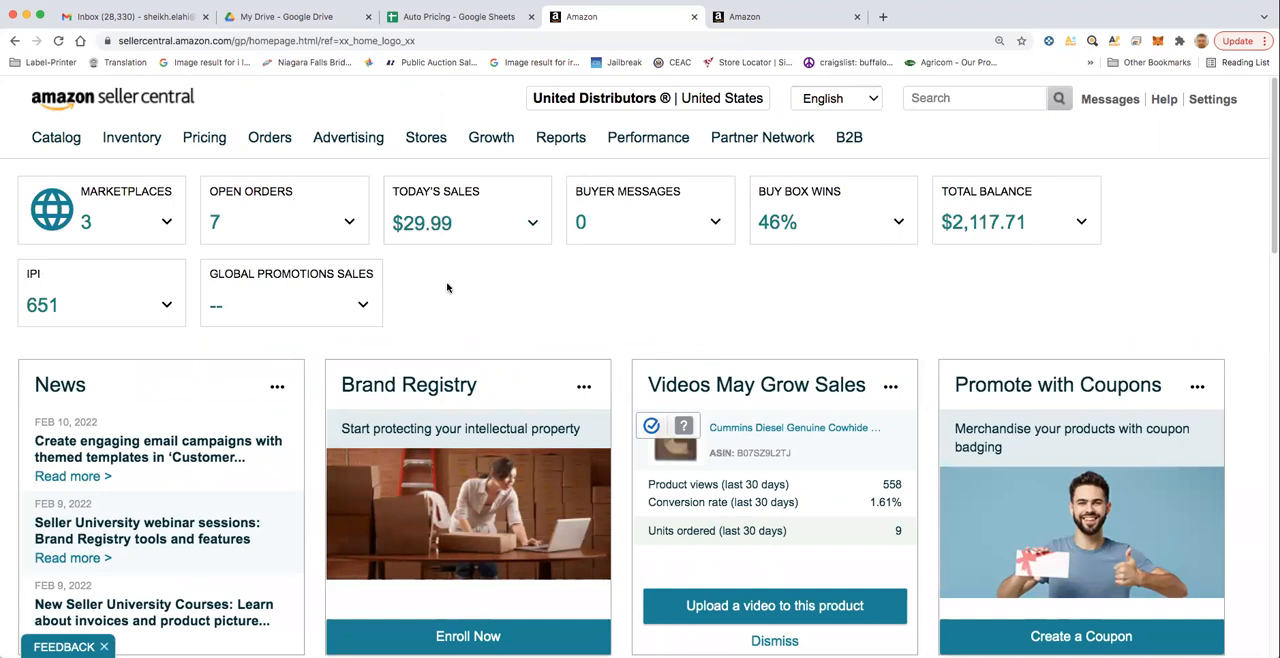
pyautogui.click(901, 223)
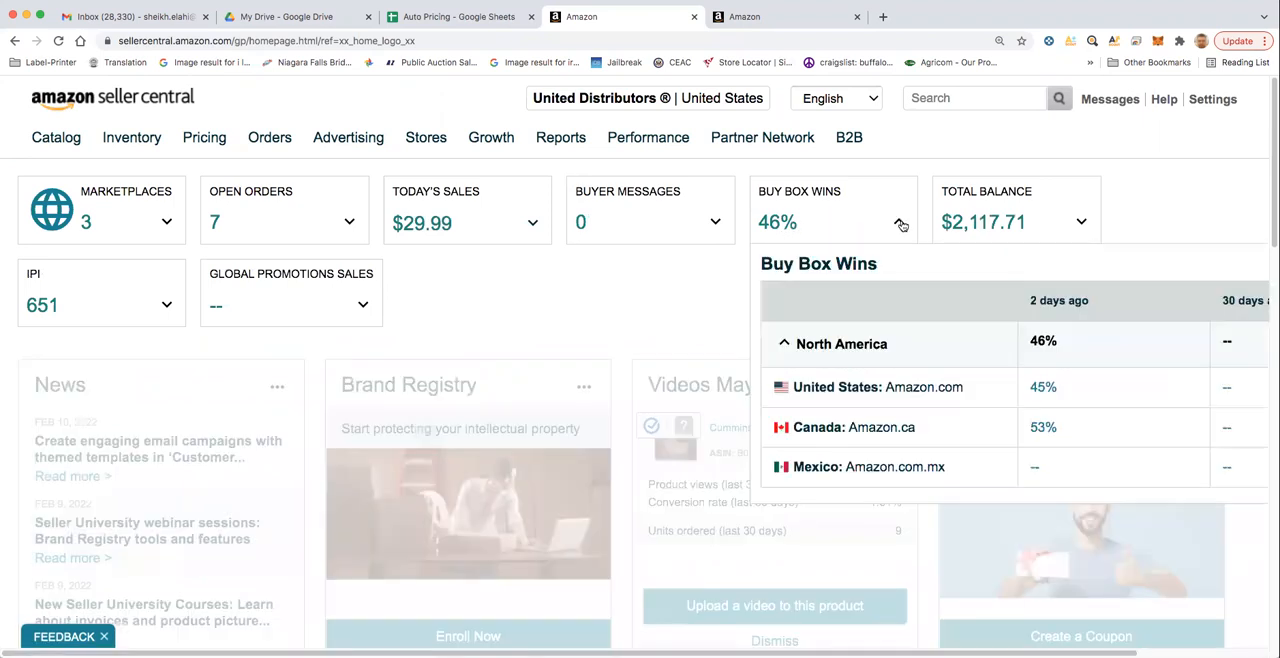